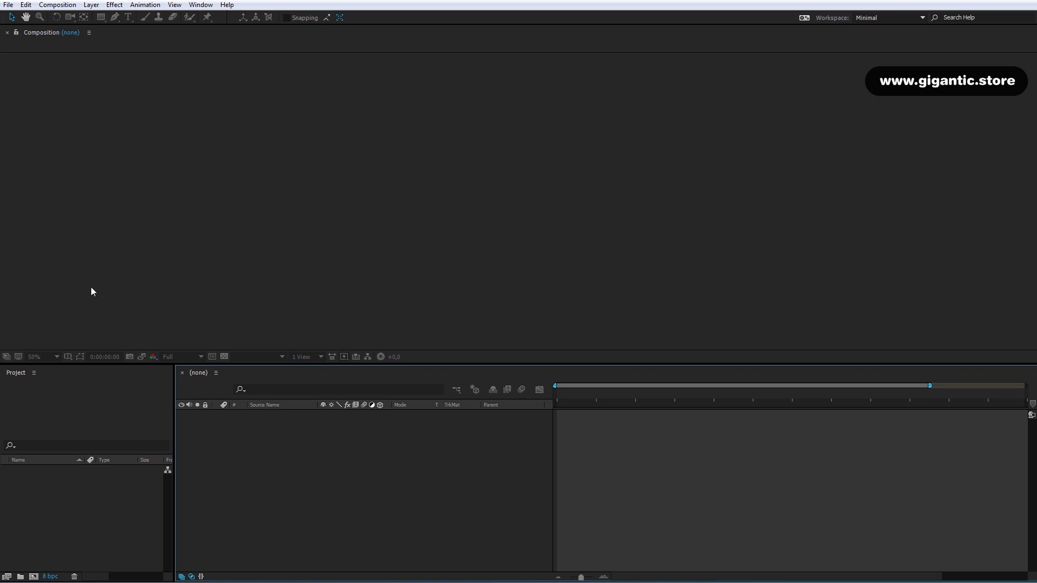
# - Choose the Action In Space Illustrator file from the Action In Space desktop folder for import
pyautogui.click(200, 5)
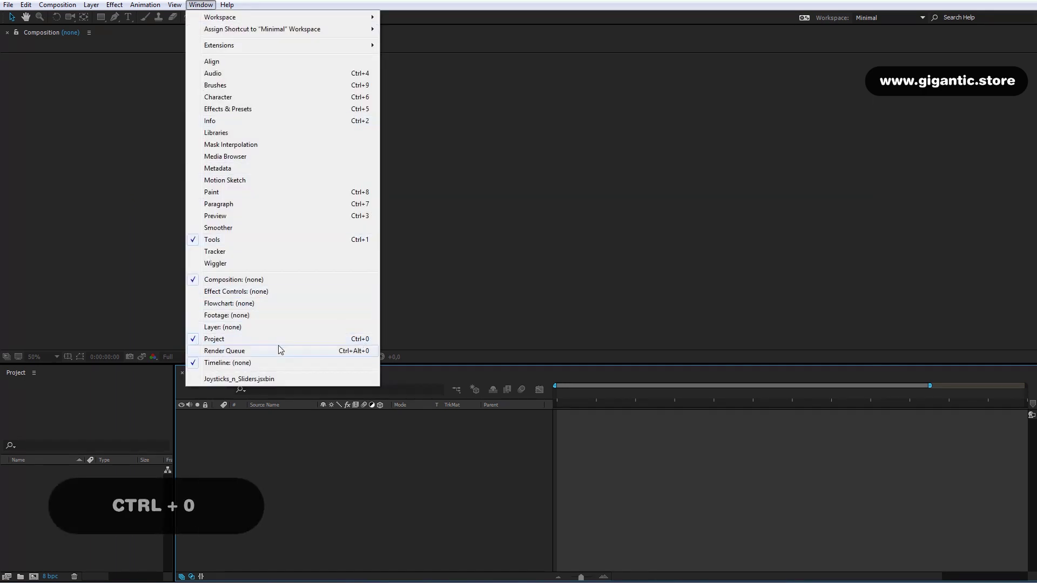
pyautogui.click(123, 488)
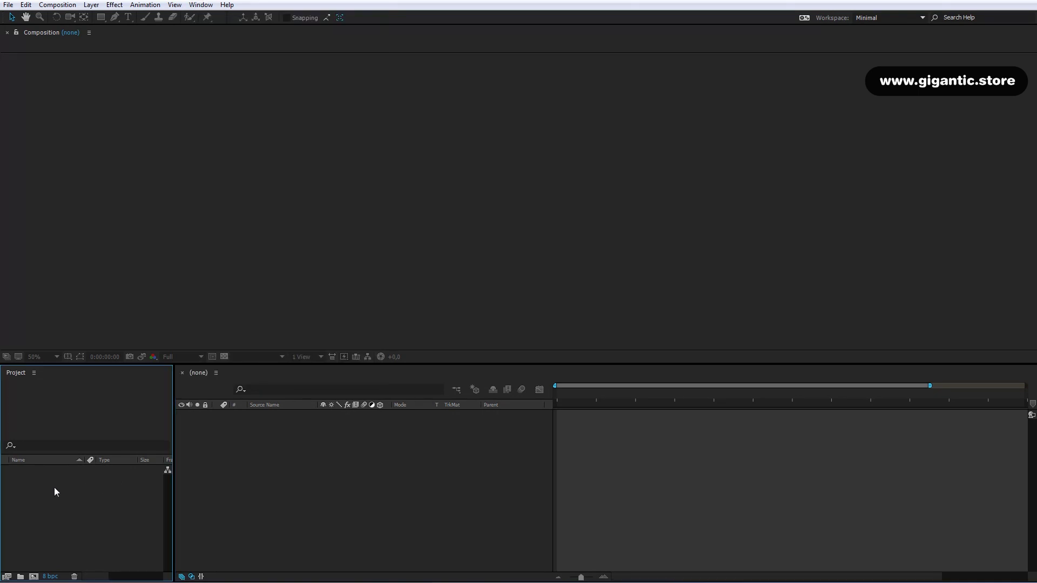
pyautogui.rightClick(54, 487)
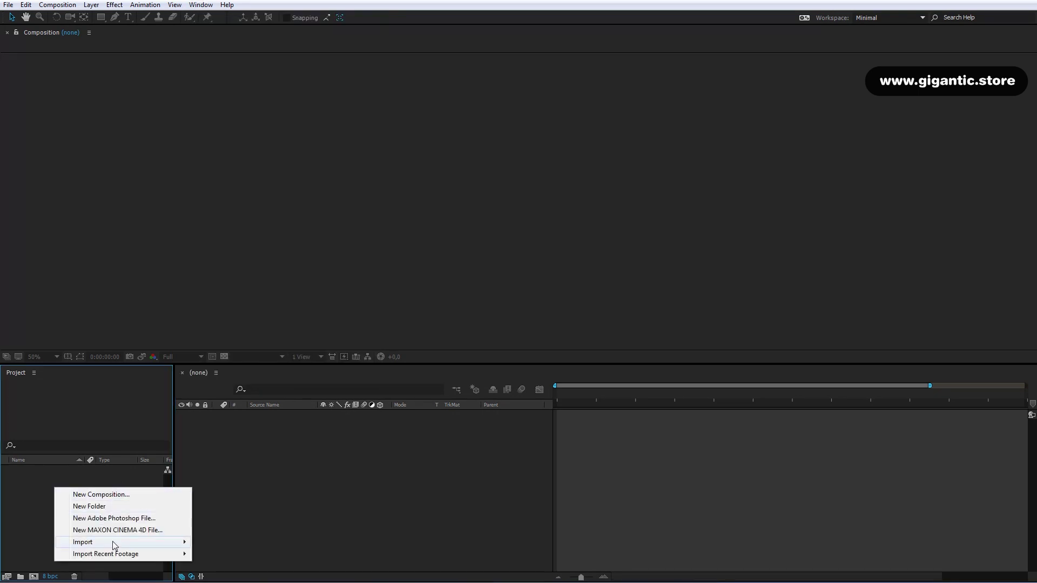
pyautogui.moveTo(112, 541)
pyautogui.click(220, 460)
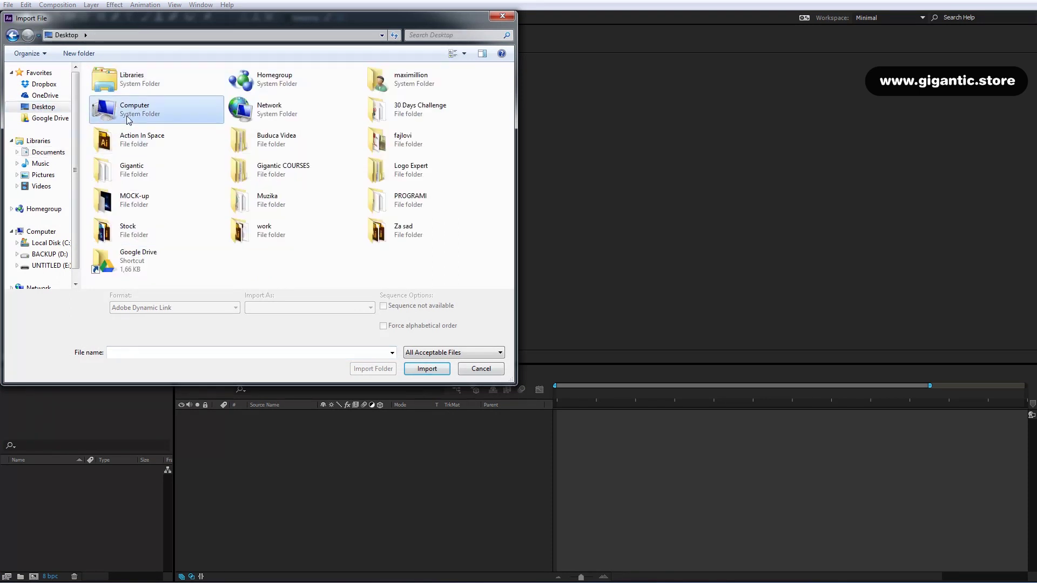
pyautogui.click(130, 139)
pyautogui.doubleClick(159, 152)
pyautogui.click(128, 89)
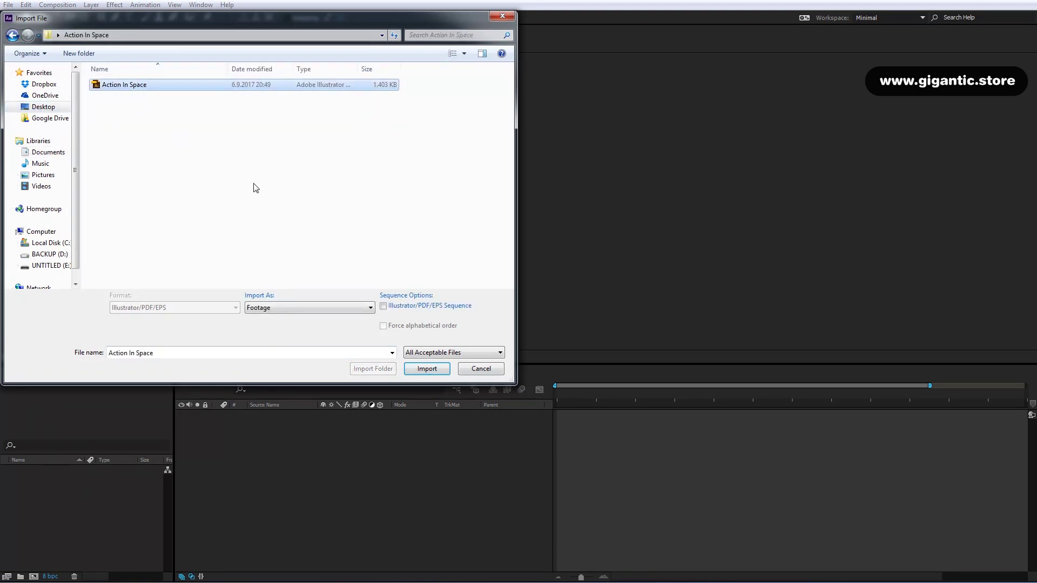
pyautogui.click(426, 368)
# - Import the Illustrator file as a Composition with footage dimensions set to Layer Size
pyautogui.click(526, 248)
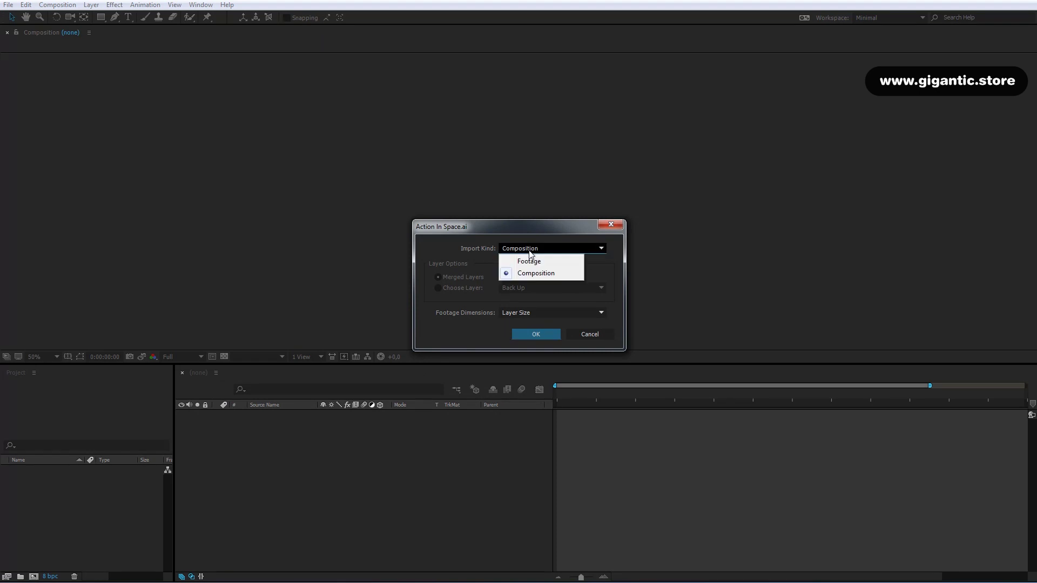
pyautogui.click(526, 274)
pyautogui.click(514, 312)
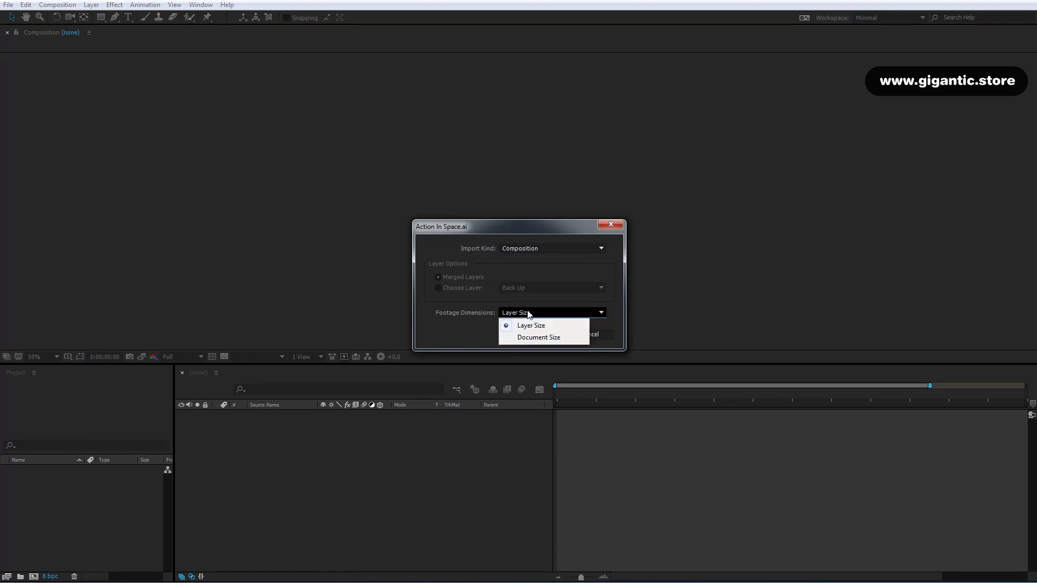
pyautogui.click(527, 312)
pyautogui.click(536, 334)
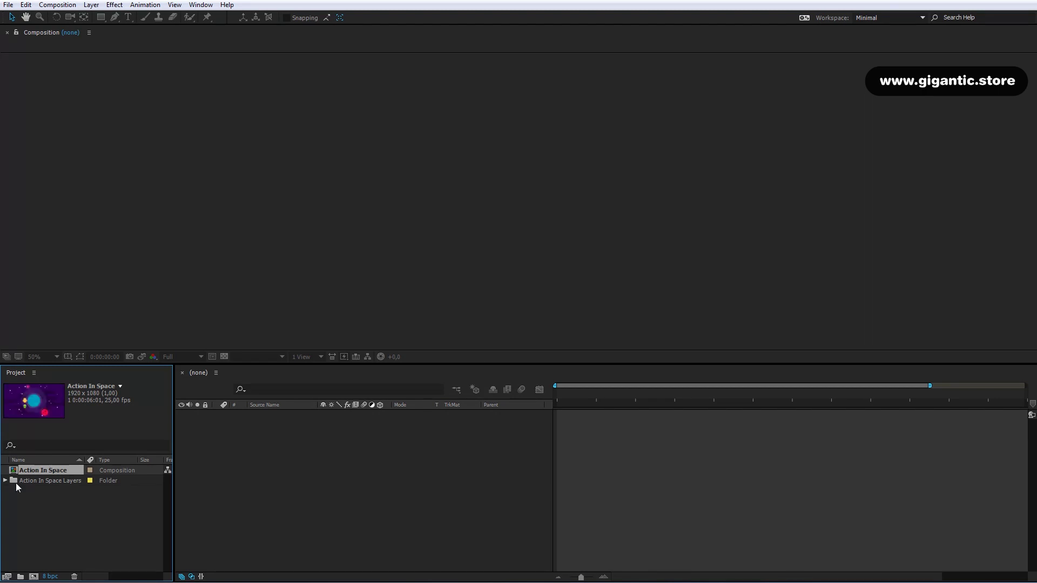
# - Look through the imported Action In Space Layers folder and open the Action In Space composition
pyautogui.click(6, 480)
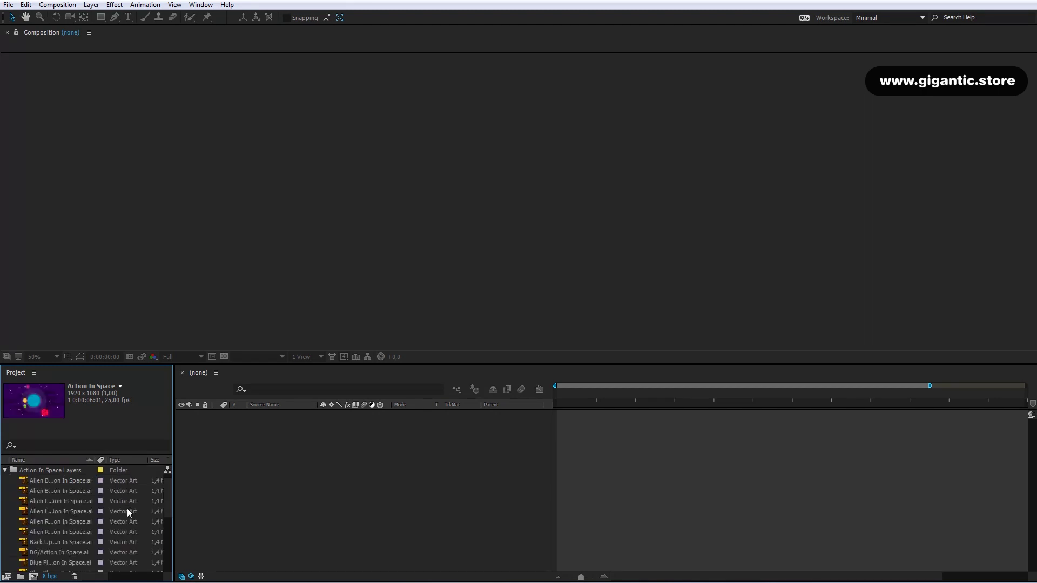
pyautogui.moveTo(165, 487)
pyautogui.mouseDown()
pyautogui.moveTo(165, 537)
pyautogui.moveTo(166, 488)
pyautogui.mouseUp()
pyautogui.click(6, 480)
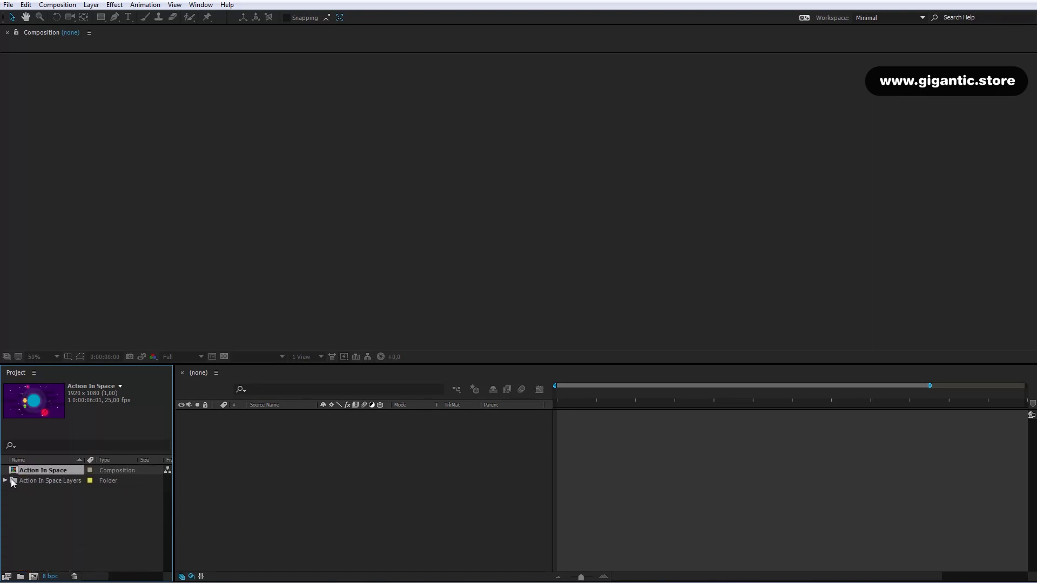
pyautogui.doubleClick(40, 468)
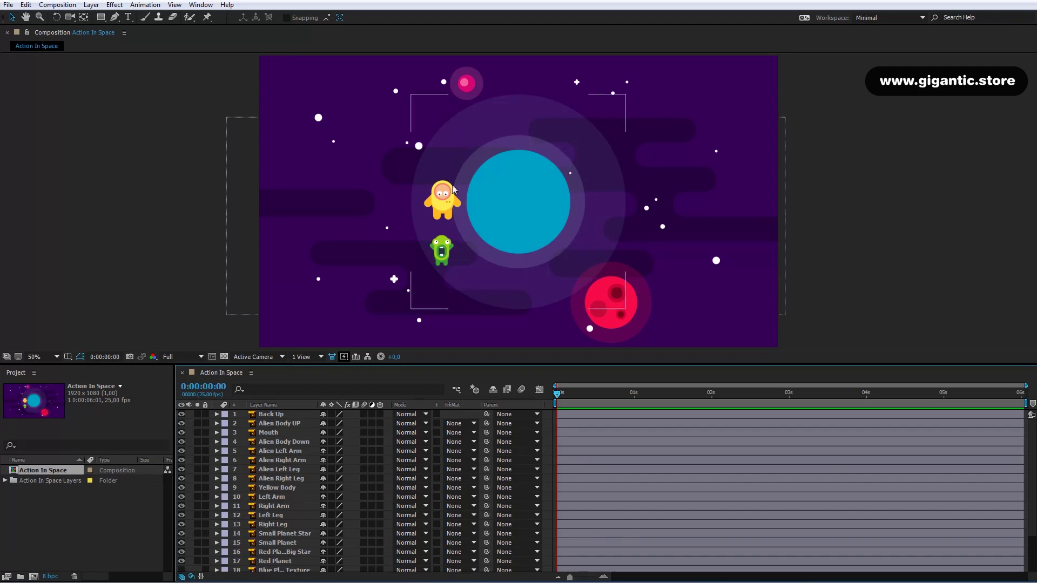
# - Locate the blue planet's layer in the timeline and make the hidden Blue Planet Texture layer visible
pyautogui.click(526, 199)
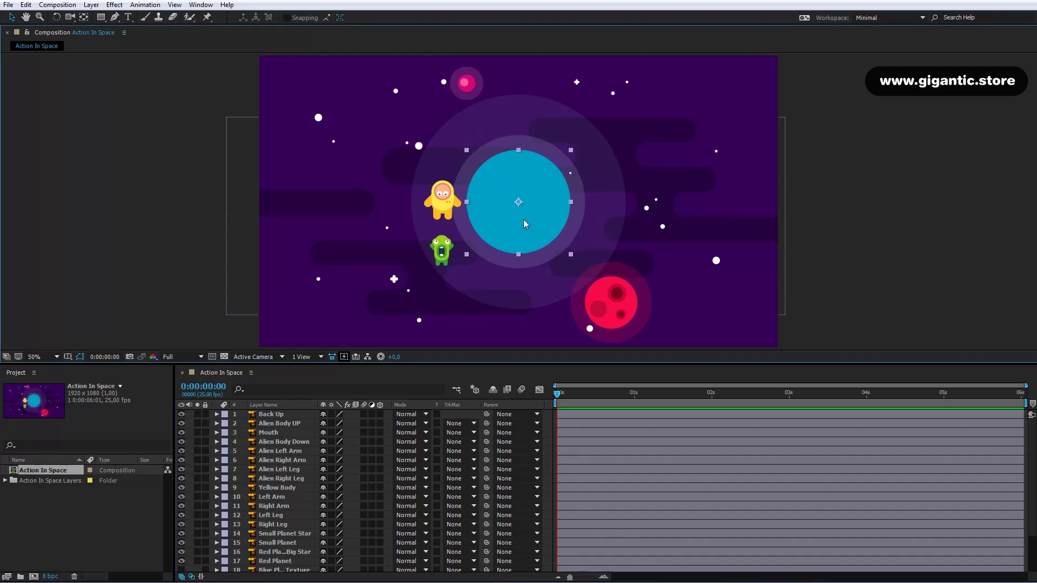
pyautogui.moveTo(1032, 497); pyautogui.dragTo(1032, 543)
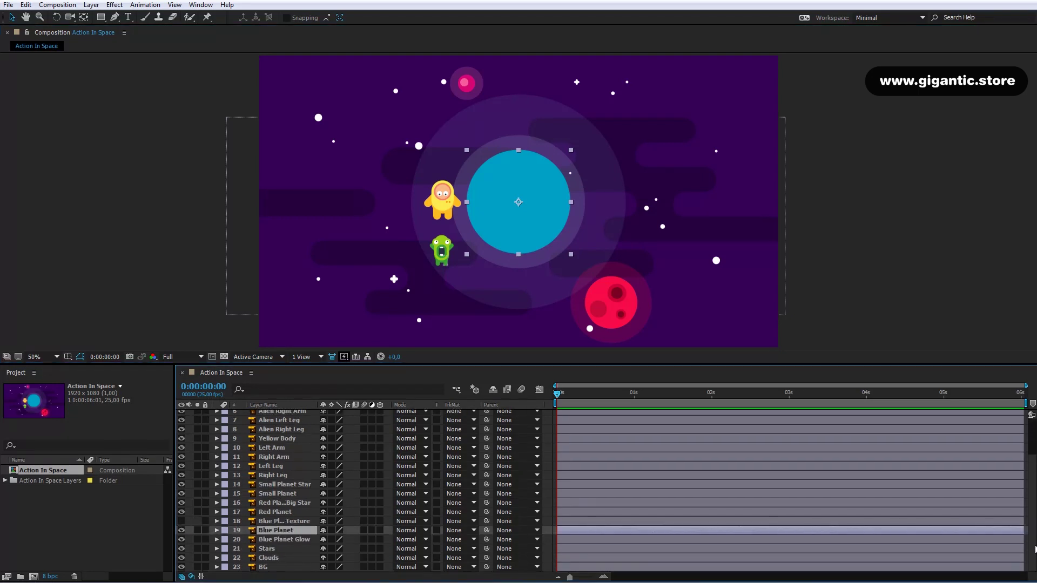
pyautogui.click(181, 521)
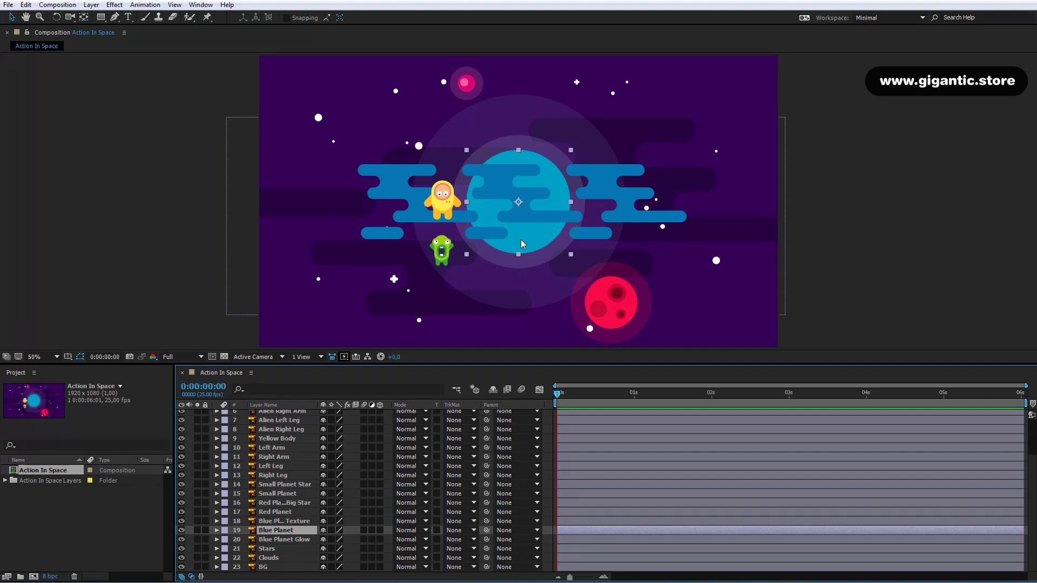
pyautogui.click(48, 357)
pyautogui.click(54, 485)
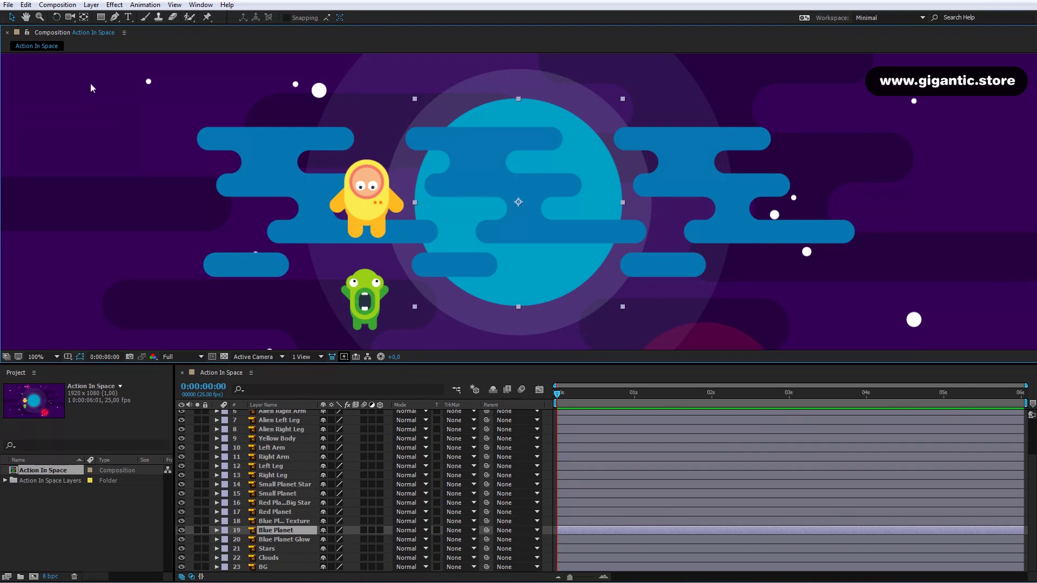
# - Check the composition's frame size, frame rate and duration in its settings without changing them
pyautogui.click(71, 5)
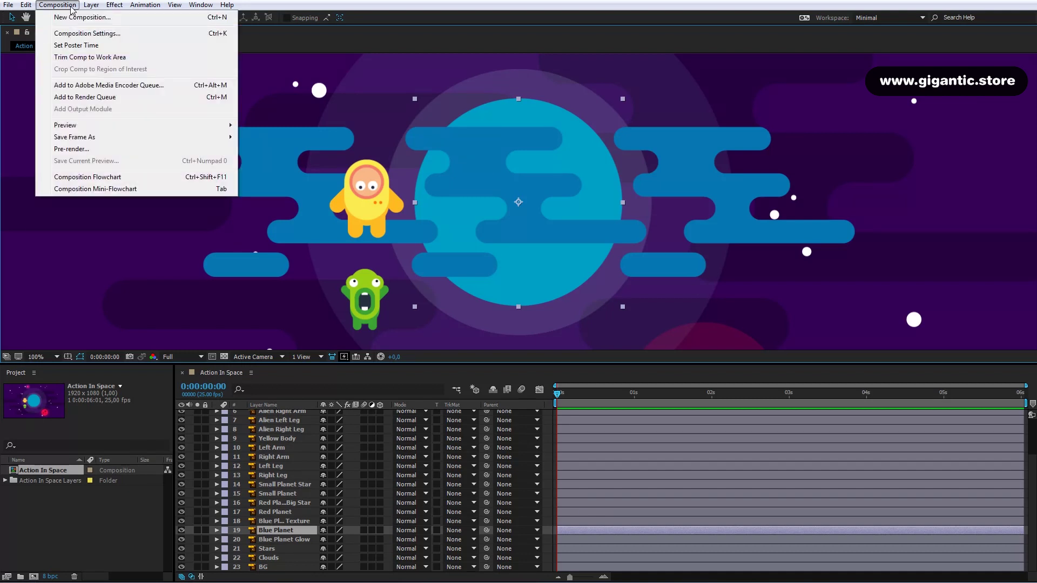
pyautogui.click(103, 32)
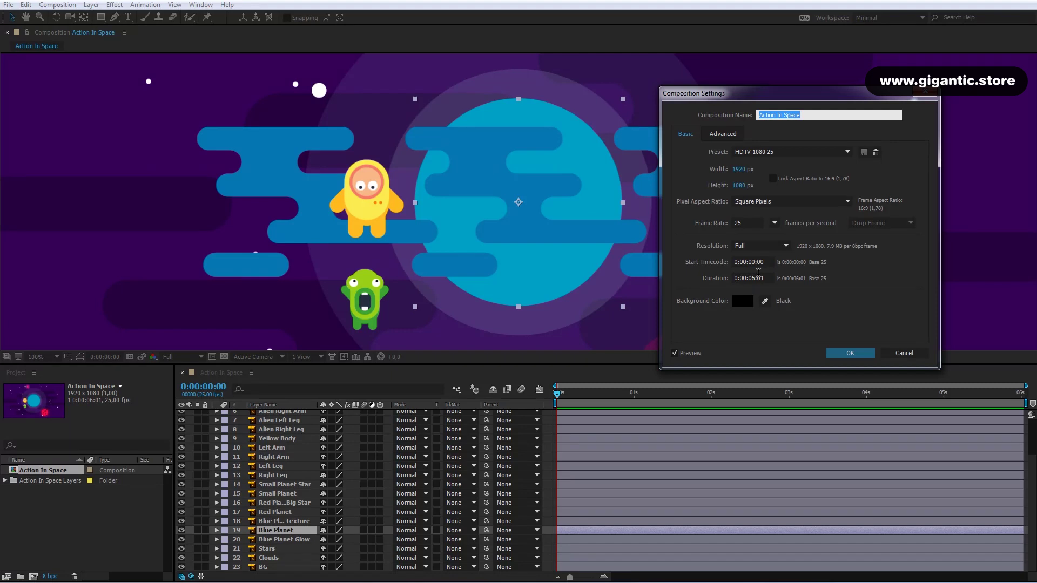
pyautogui.click(766, 278)
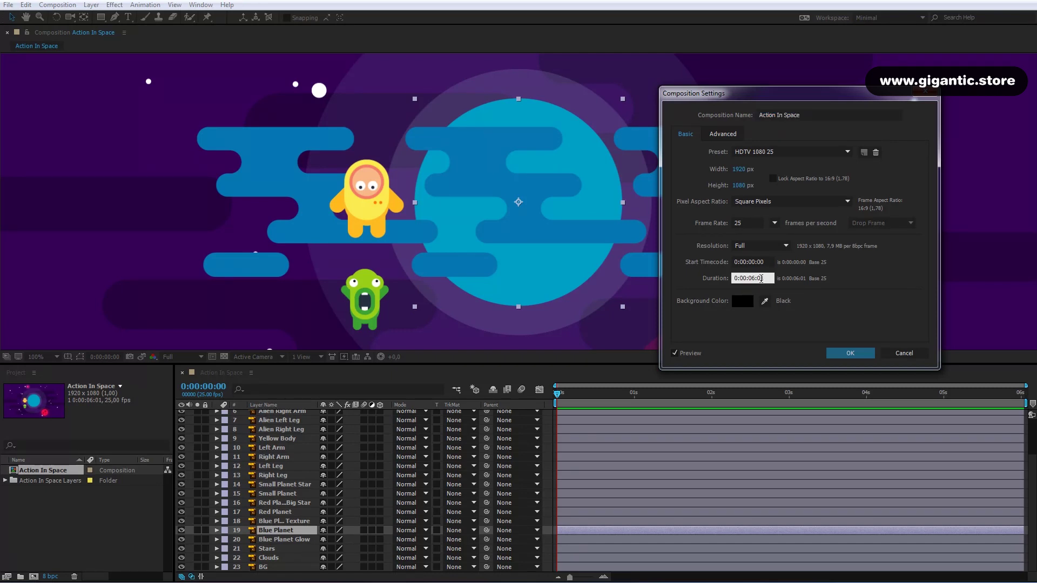
pyautogui.click(898, 354)
# - Set a Position keyframe on the Blue Planet Texture layer at 0:00:00:00
pyautogui.moveTo(557, 394); pyautogui.dragTo(1028, 405)
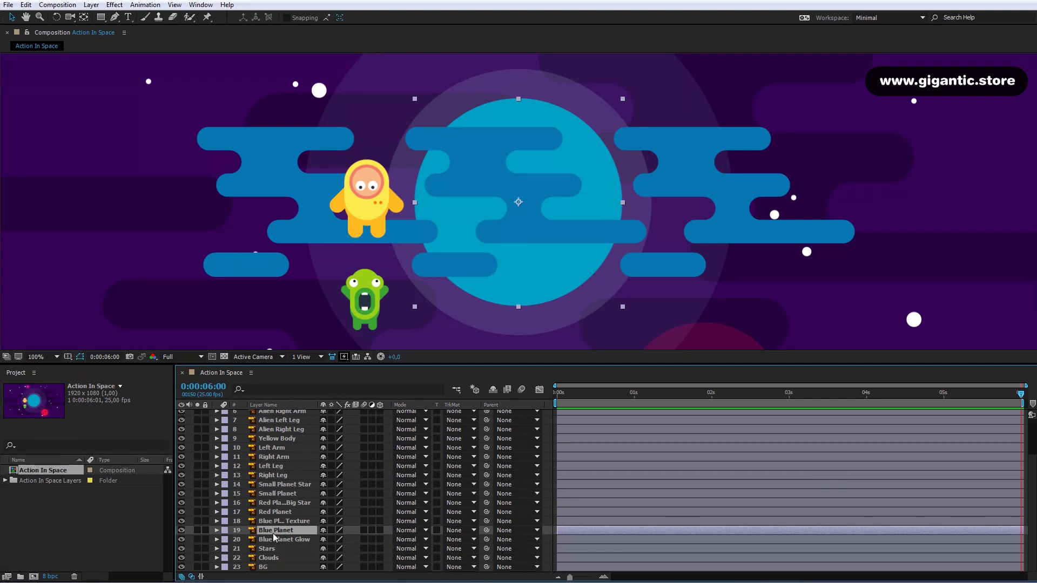
pyautogui.click(563, 522)
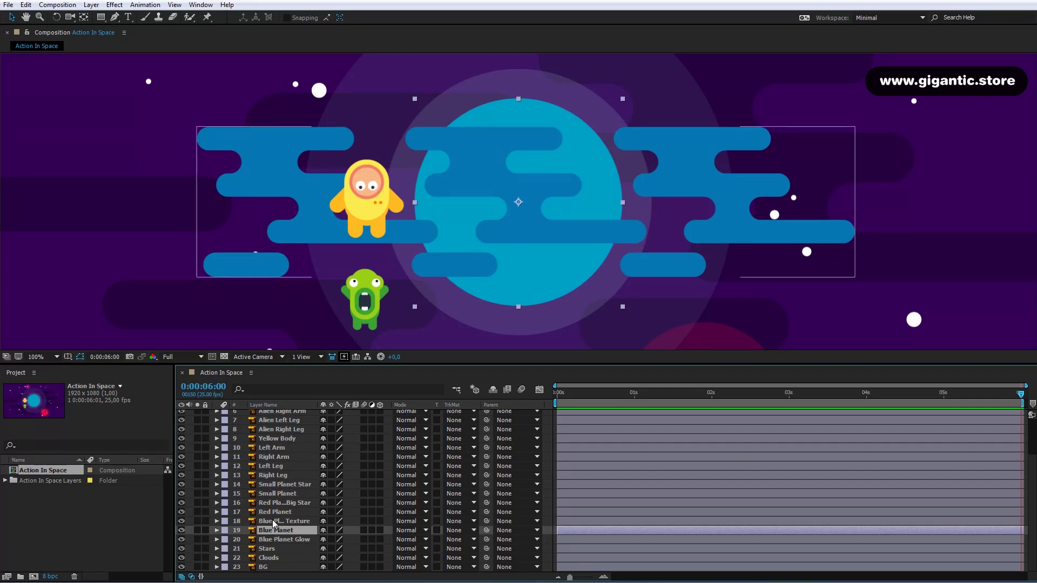
pyautogui.press('Home')
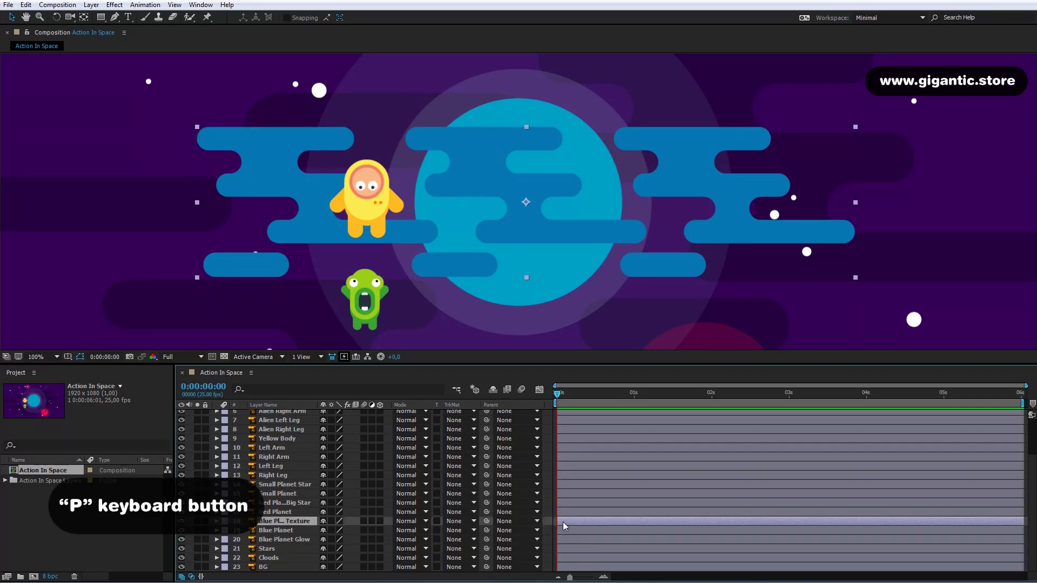
pyautogui.press('p')
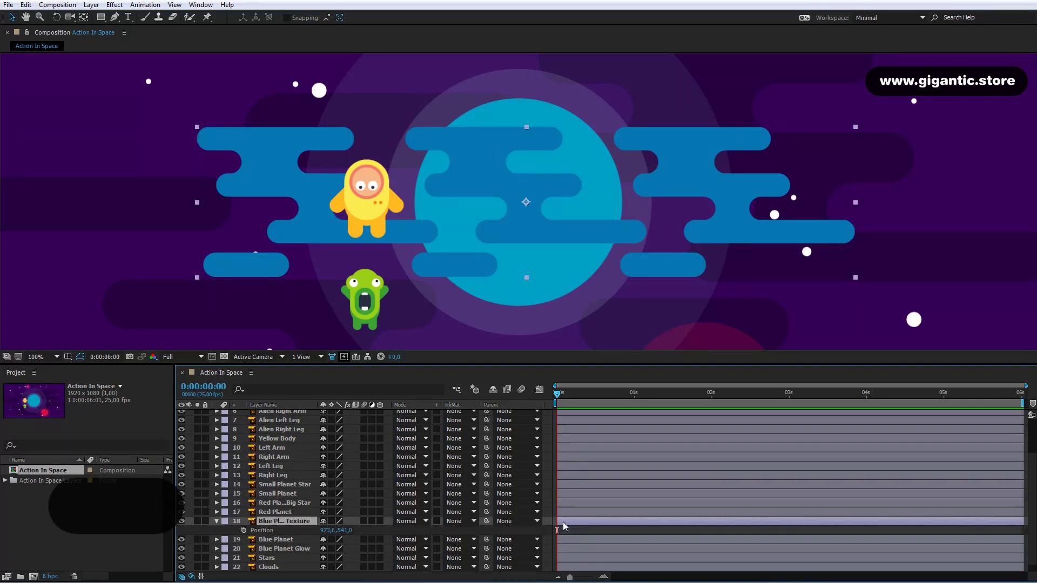
pyautogui.click(243, 530)
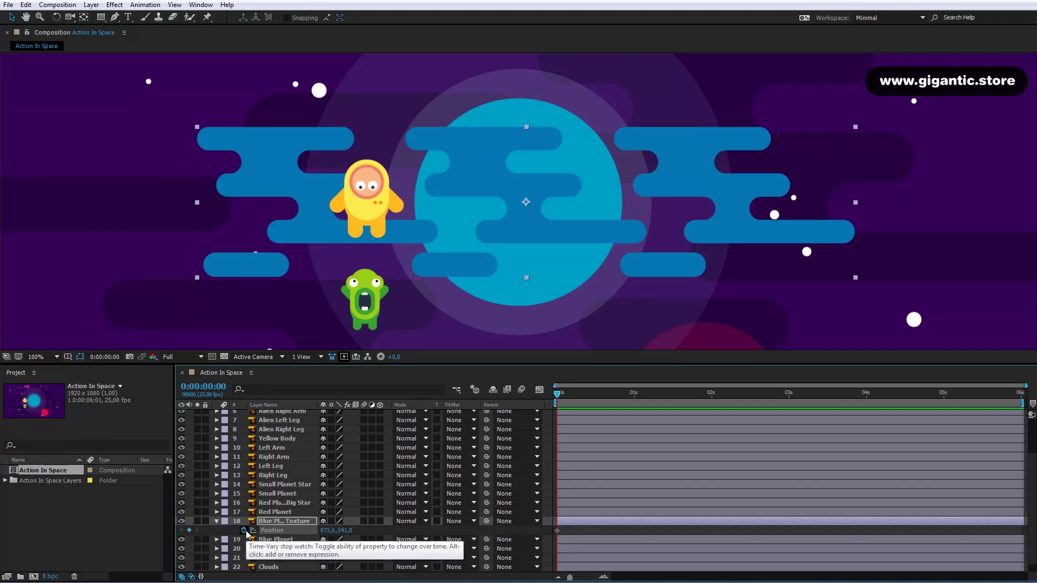
# - Keyframe the texture's Position at 0:00:06:00 with X at about 590.6, comparing the first and last frames
pyautogui.press('End')
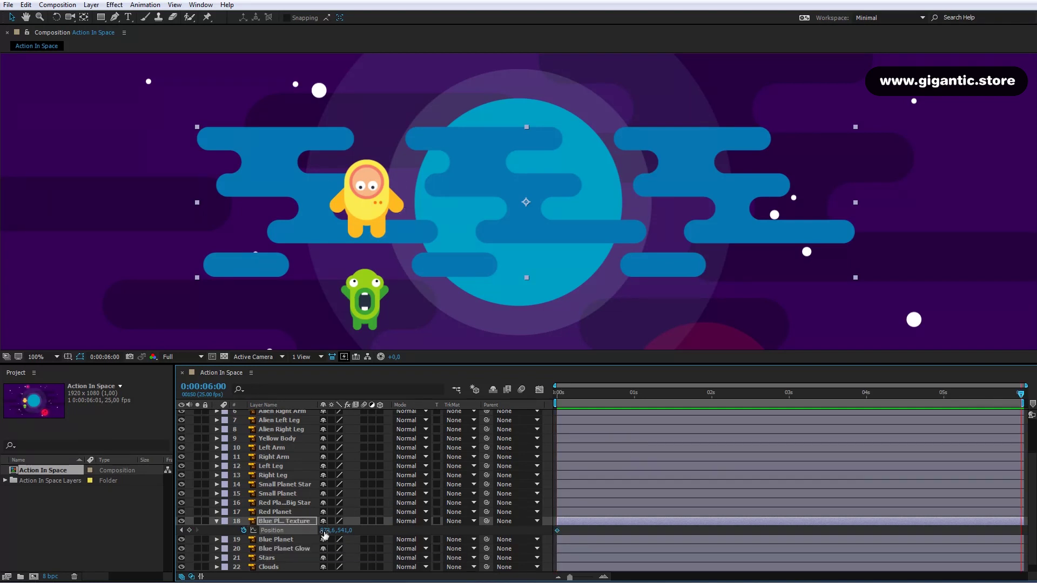
pyautogui.moveTo(328, 531); pyautogui.dragTo(81, 507)
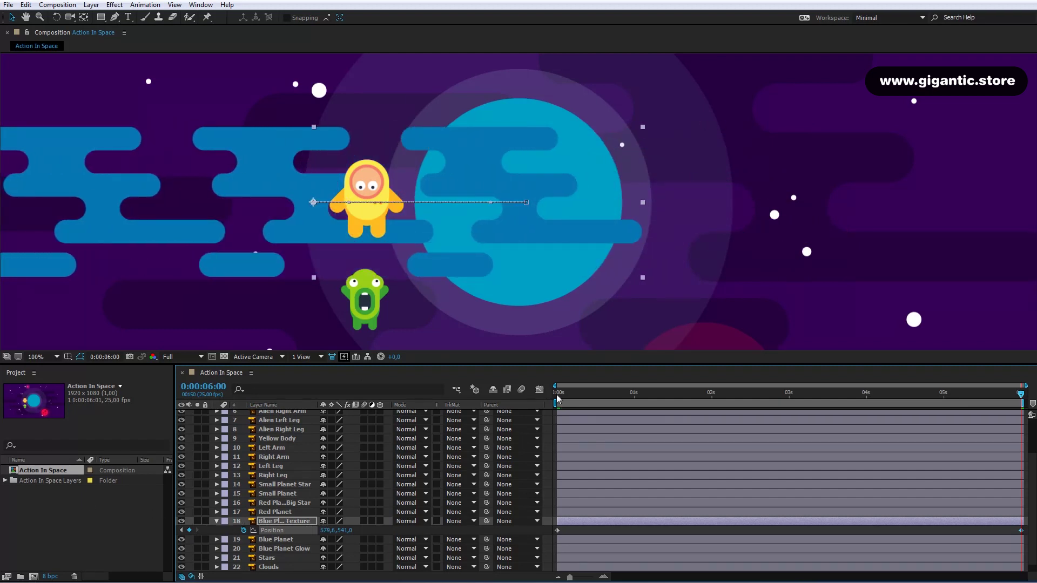
pyautogui.click(552, 395)
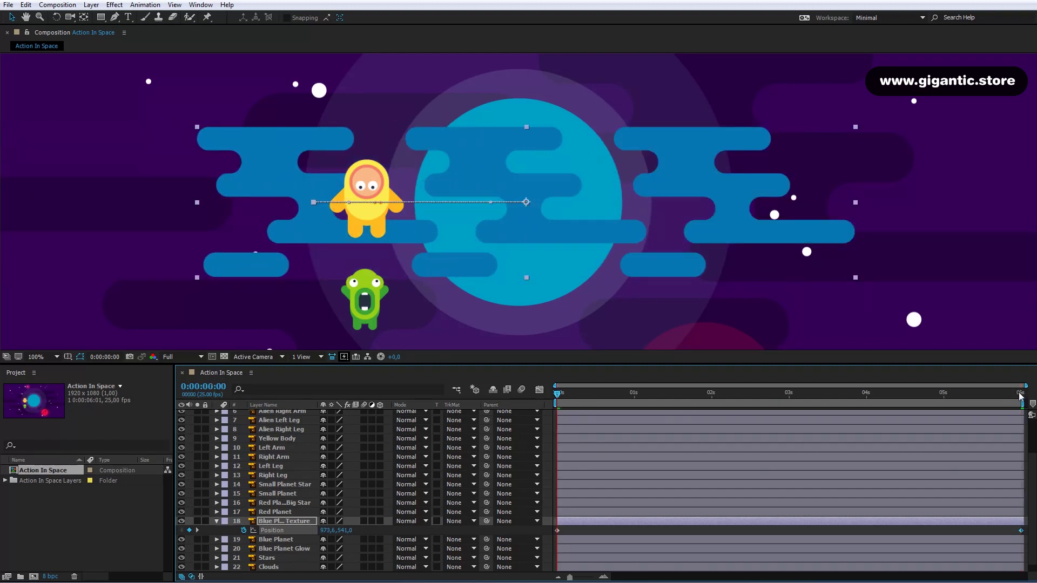
pyautogui.click(1019, 394)
pyautogui.click(555, 394)
pyautogui.click(1022, 395)
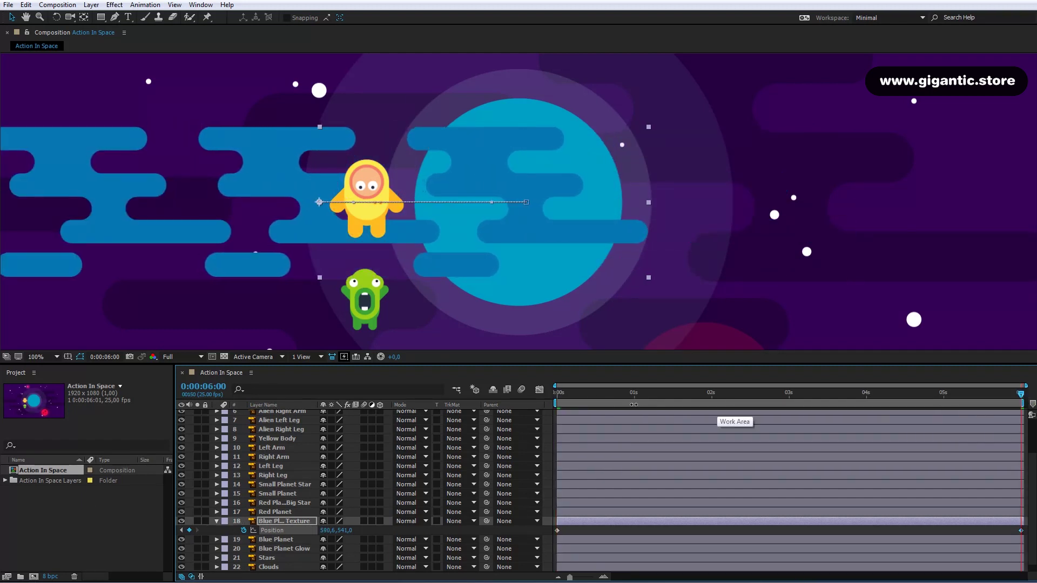
# - Fine-tune the texture's end keyframe to Position X 587.6 so its first and last frames match over the planet
pyautogui.click(553, 395)
pyautogui.click(1020, 398)
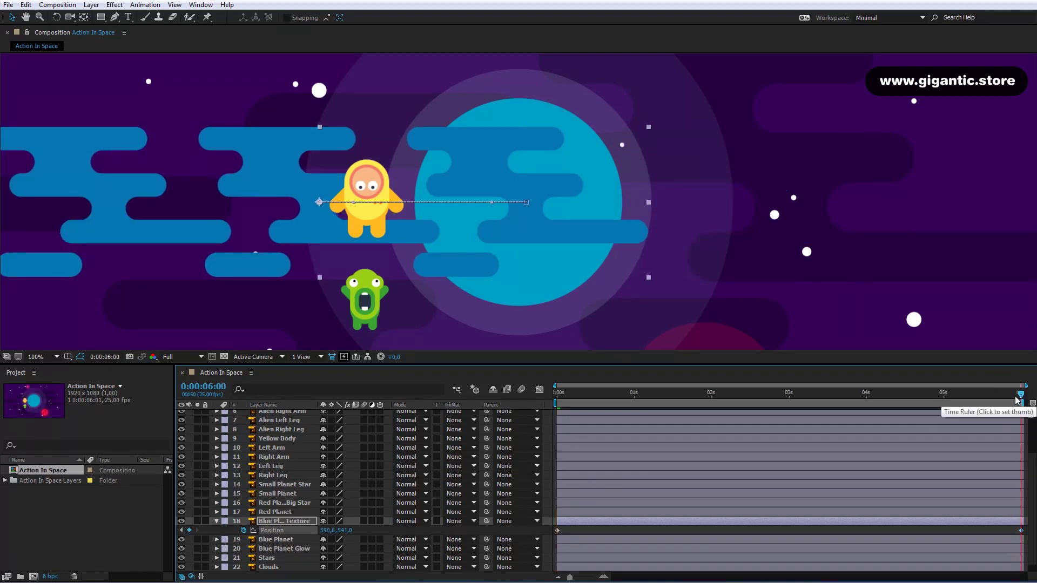
pyautogui.click(560, 396)
pyautogui.moveTo(559, 395); pyautogui.dragTo(554, 395)
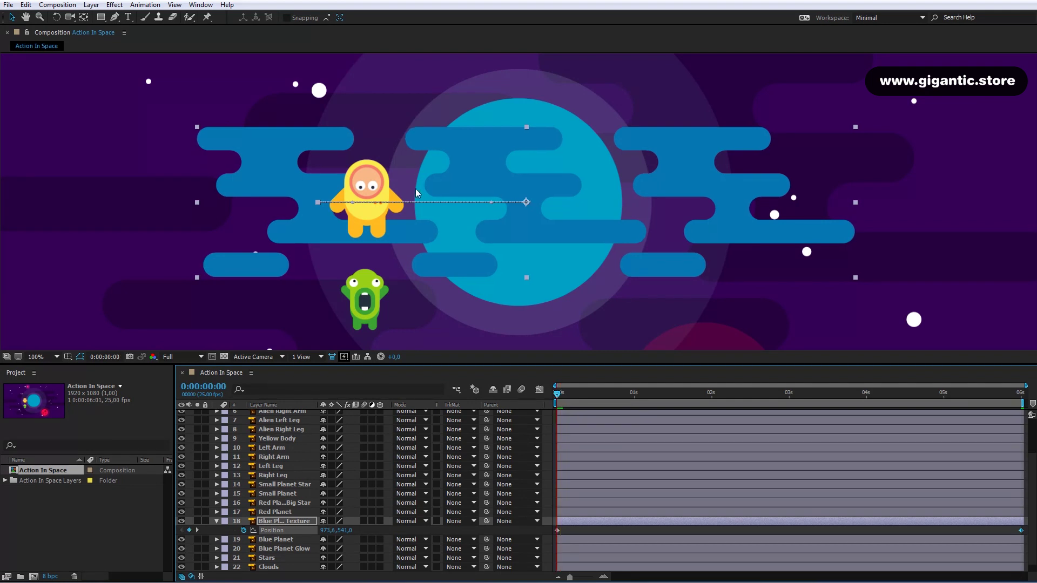
pyautogui.click(1022, 394)
pyautogui.click(555, 395)
pyautogui.click(1022, 394)
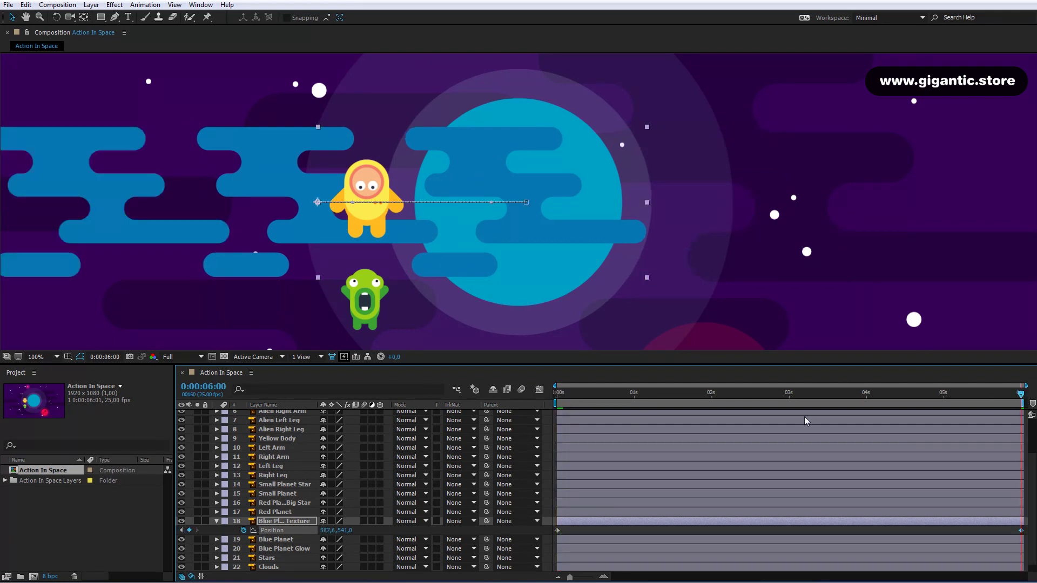
pyautogui.click(557, 398)
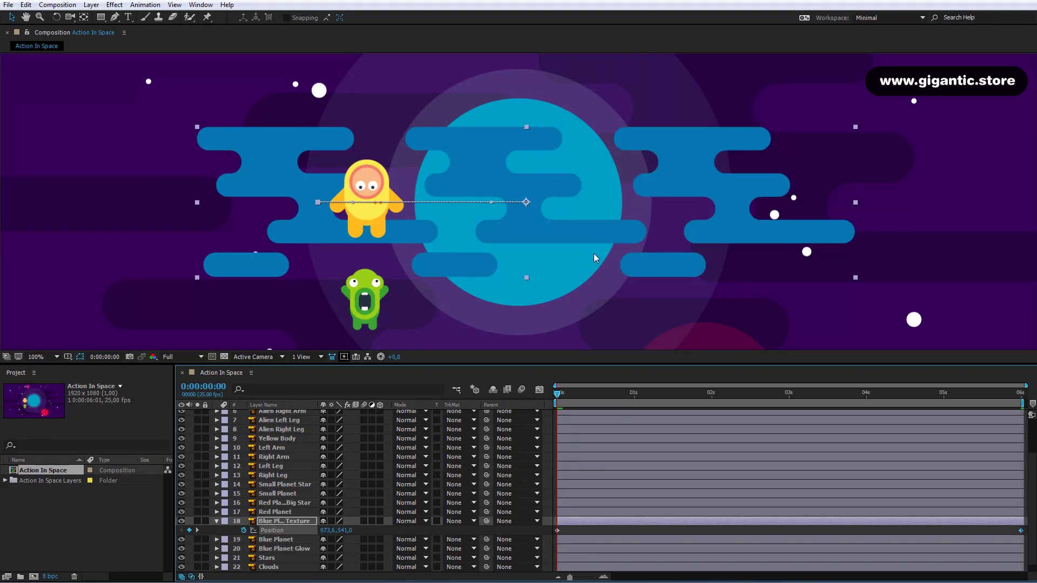
# - Duplicate the Blue Planet layer and place the copy directly above the Blue Planet Texture layer
pyautogui.click(282, 539)
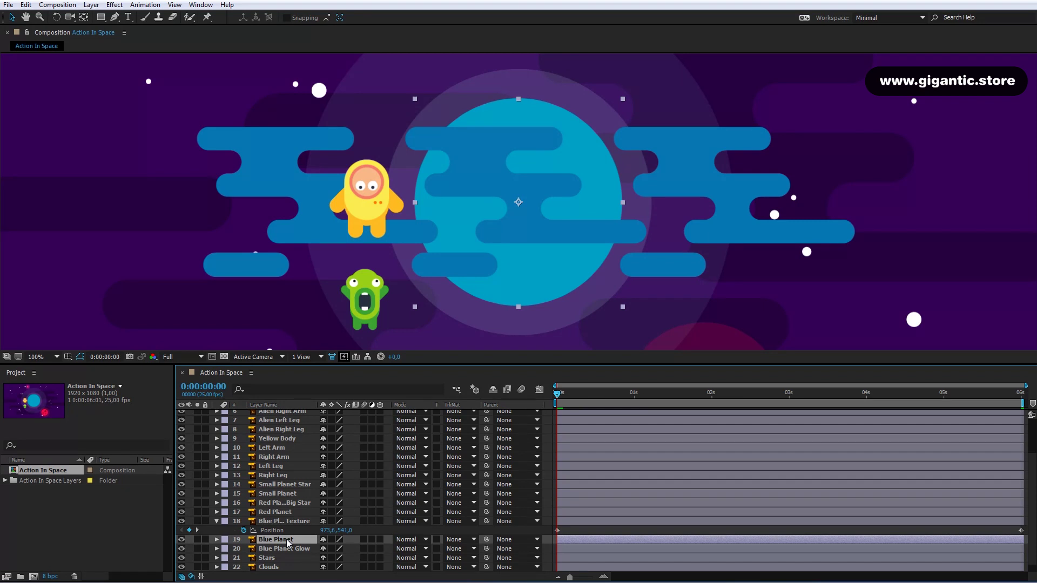
pyautogui.hotkey('ctrl', 'd')
pyautogui.moveTo(284, 539); pyautogui.dragTo(284, 523)
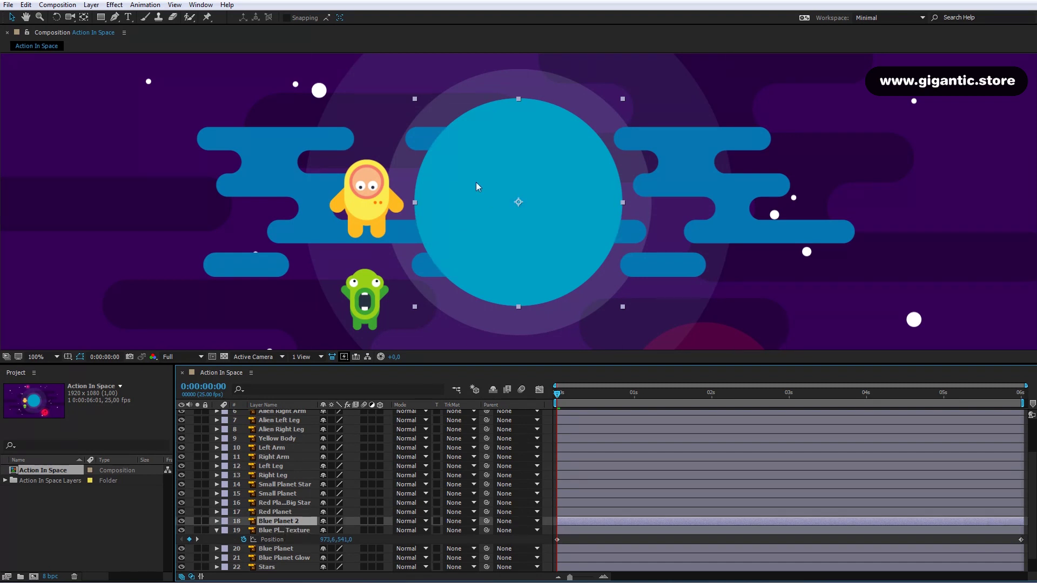
# - Rename the duplicated Blue Planet 2 layer to Blue Planet MASK
pyautogui.rightClick(278, 521)
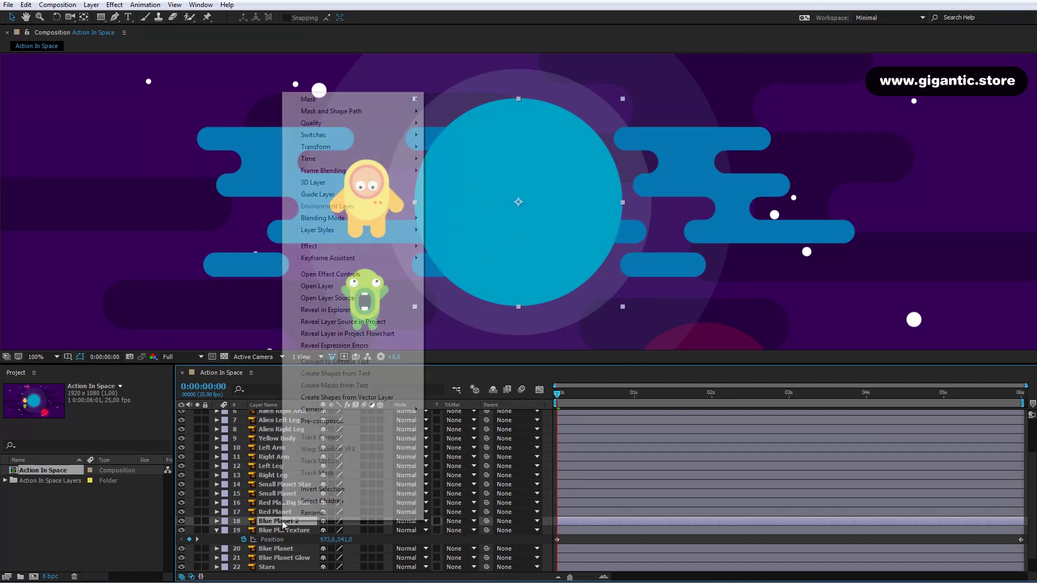
pyautogui.click(323, 512)
pyautogui.click(303, 521)
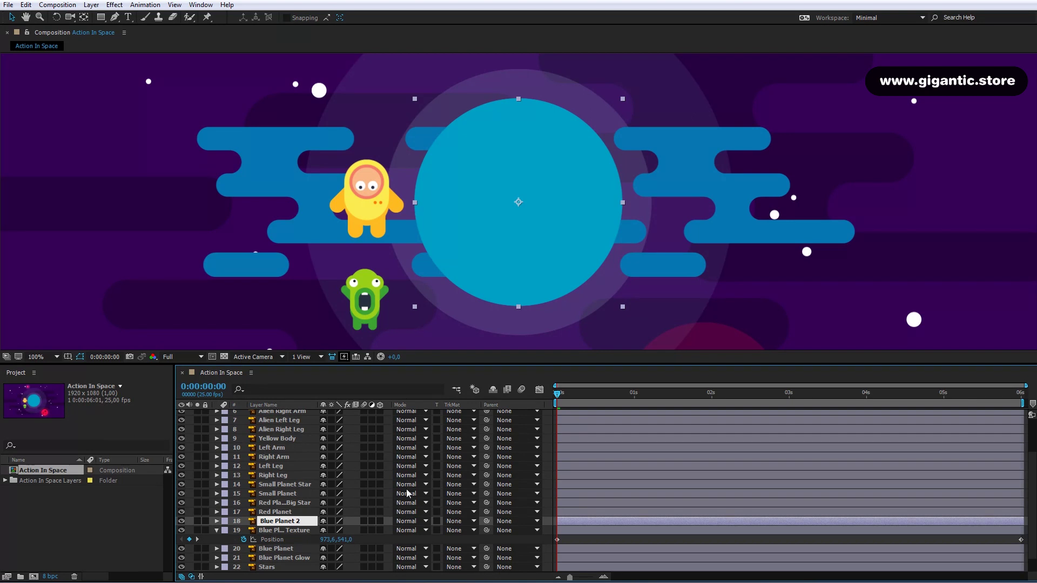
pyautogui.press('BackSpace')
pyautogui.write('MASK')
# - Set the Blue Planet Texture layer's track matte to Alpha Matte "Blue Planet MASK" and preview the animation, returning to the first frame
pyautogui.click(286, 532)
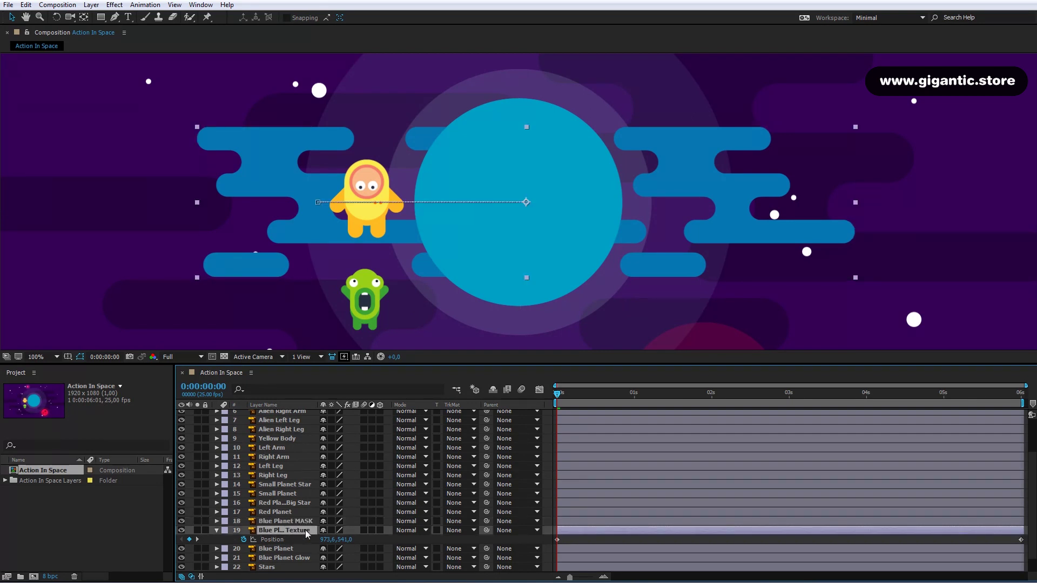
pyautogui.click(474, 531)
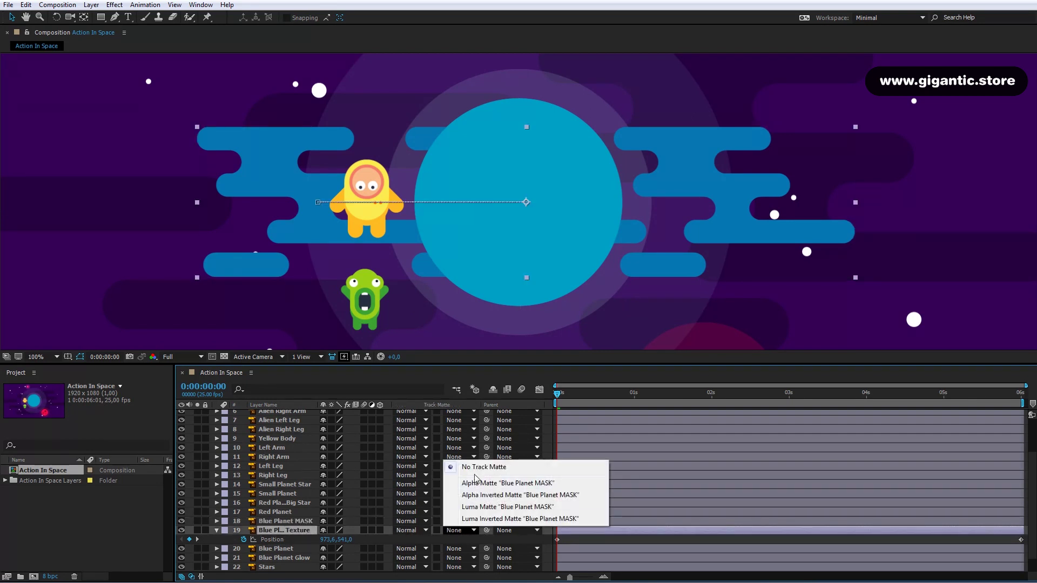
pyautogui.click(546, 486)
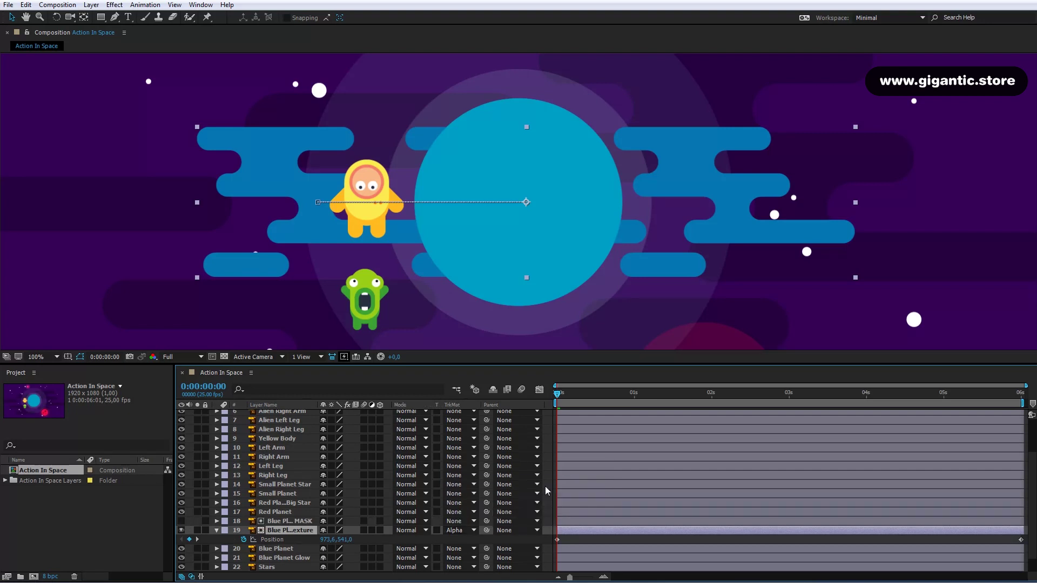
pyautogui.press('space')
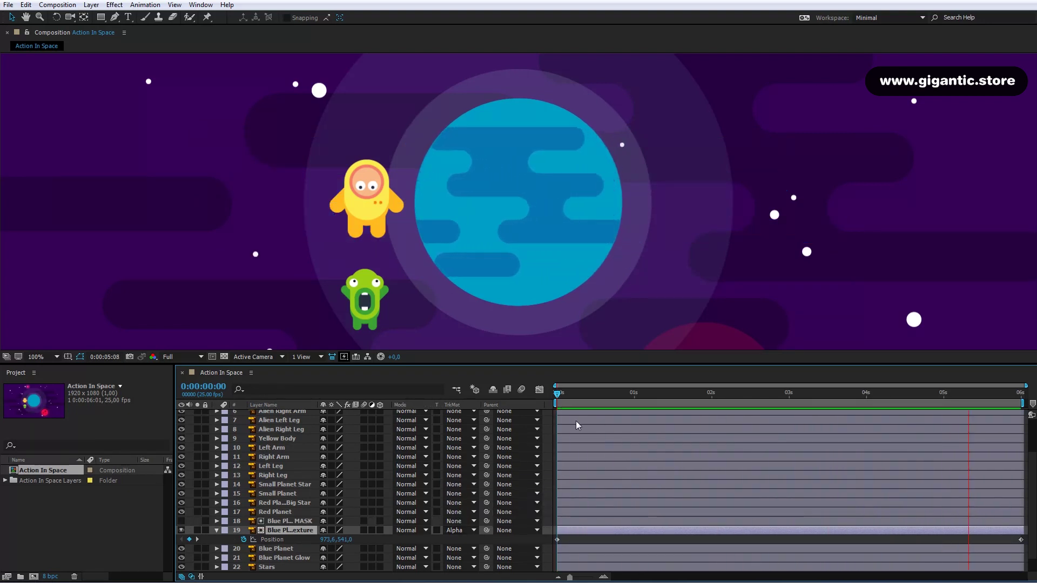
pyautogui.press('space')
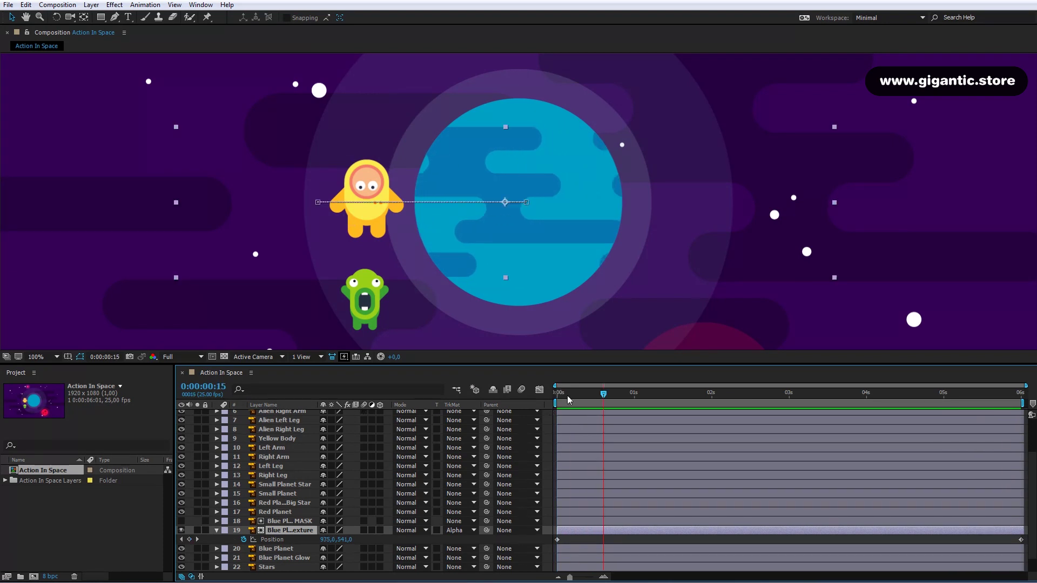
pyautogui.moveTo(568, 400); pyautogui.dragTo(556, 400)
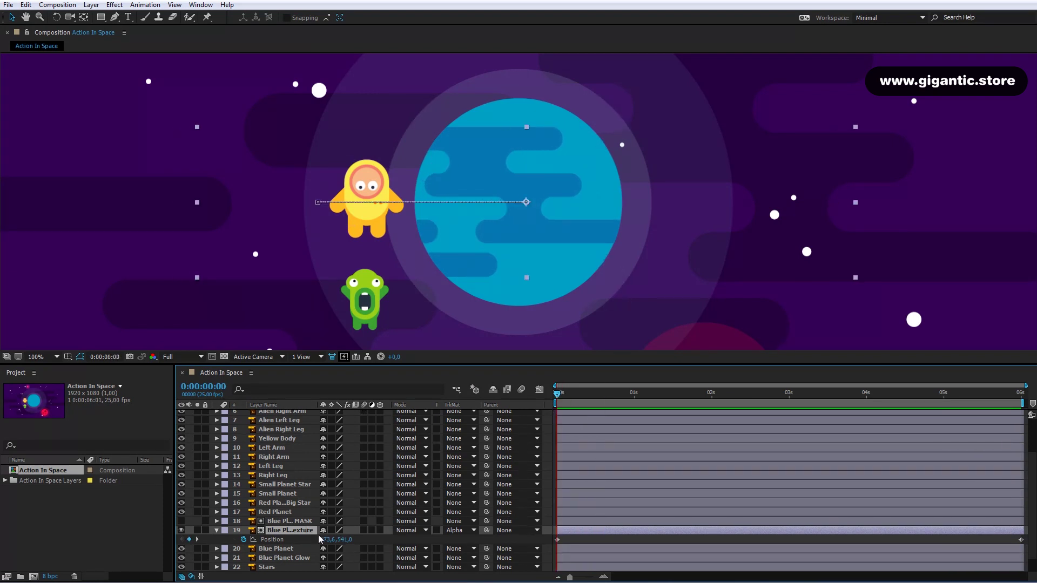
# - Mark the Blue Planet MASK, Blue Planet Texture and Blue Planet layers as shy and hide shy layers in the timeline
pyautogui.click(217, 530)
pyautogui.keyDown('shift'); pyautogui.click(282, 513); pyautogui.keyUp('shift')
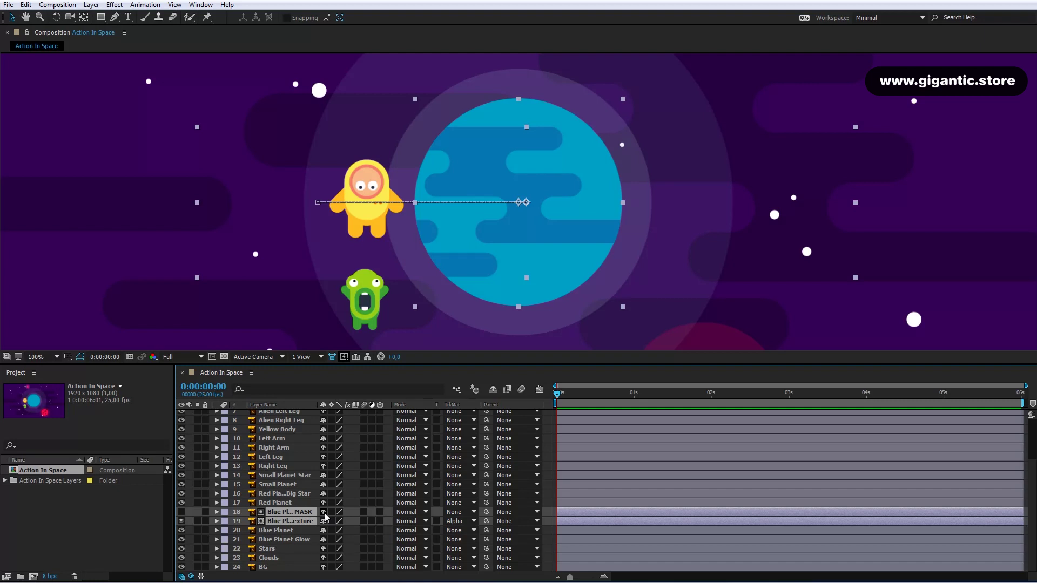
pyautogui.click(323, 512)
pyautogui.click(492, 394)
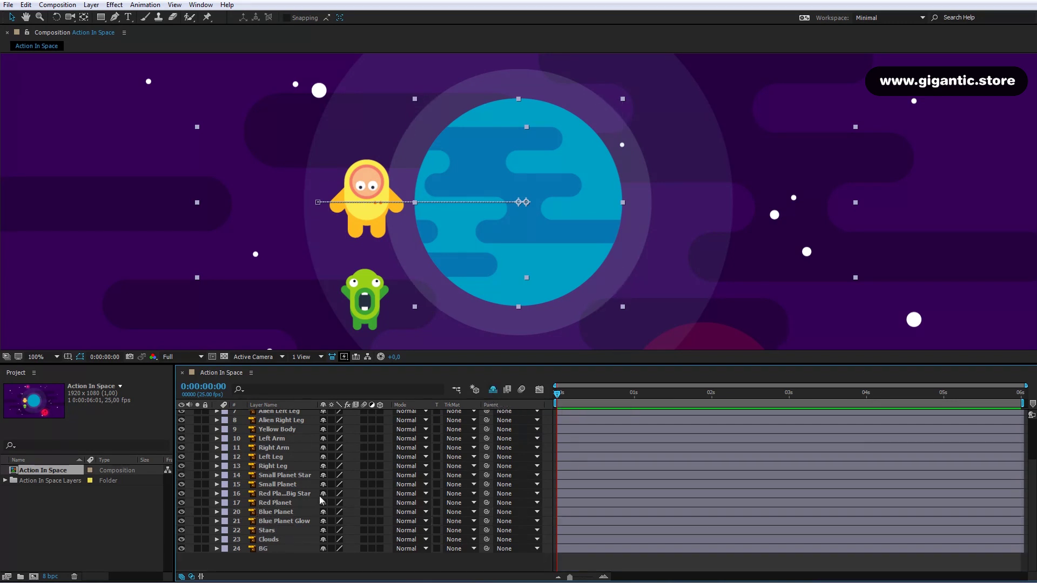
pyautogui.click(492, 392)
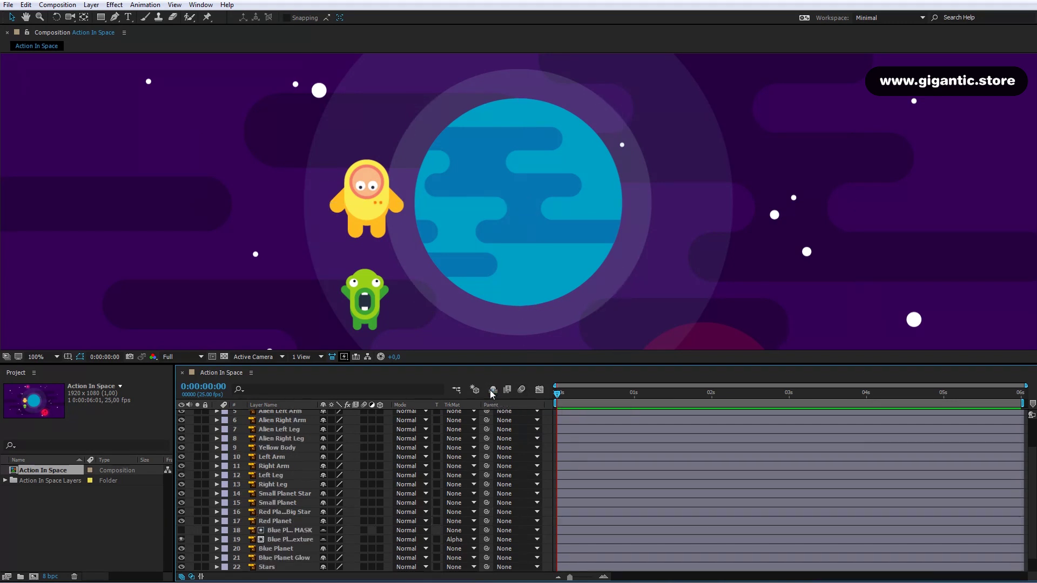
pyautogui.click(492, 392)
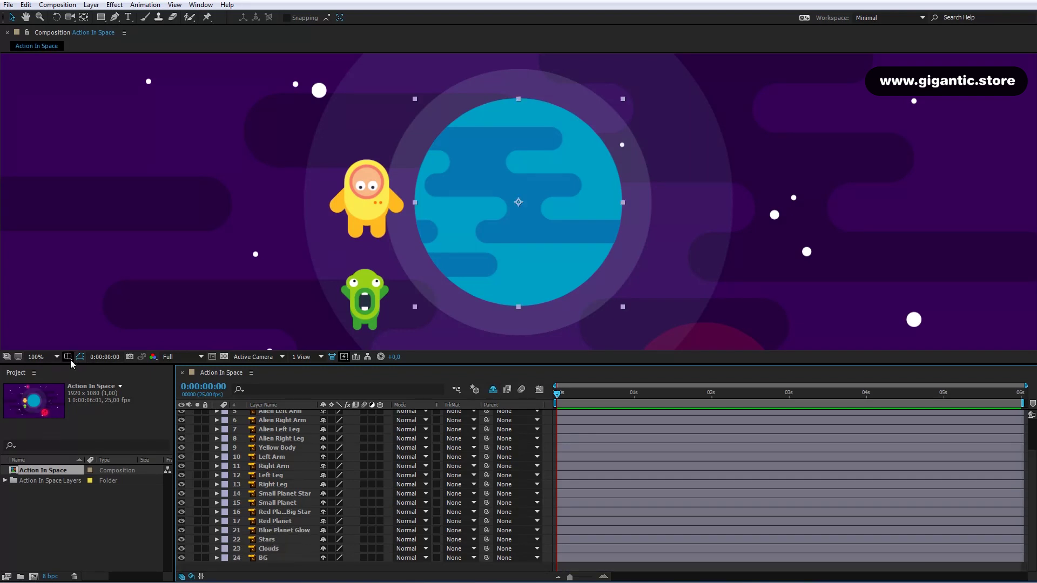
# - Set a Scale keyframe on the Blue Planet Glow layer at 0:00:00:00
pyautogui.click(56, 357)
pyautogui.click(61, 469)
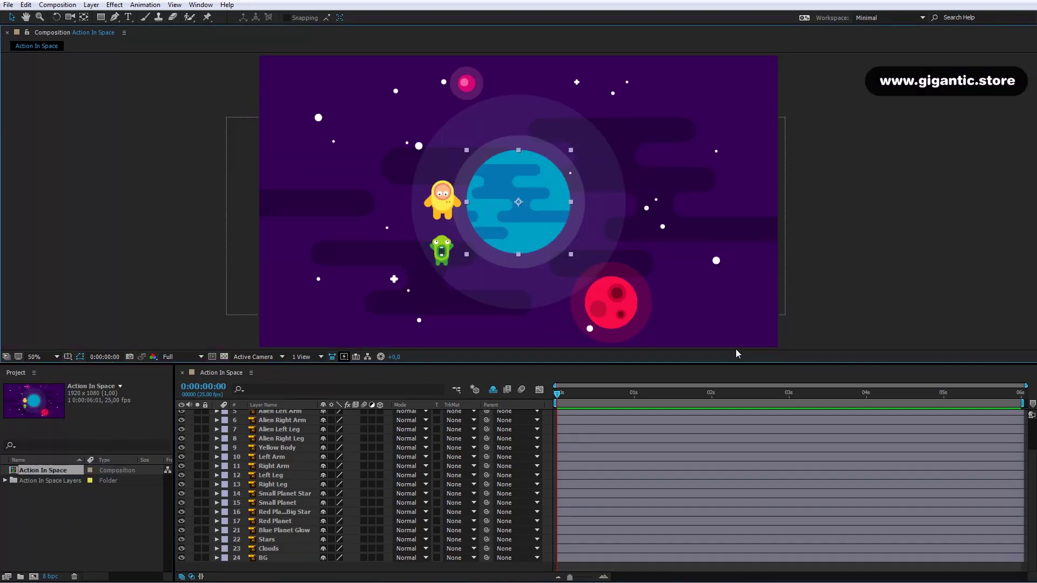
pyautogui.click(575, 118)
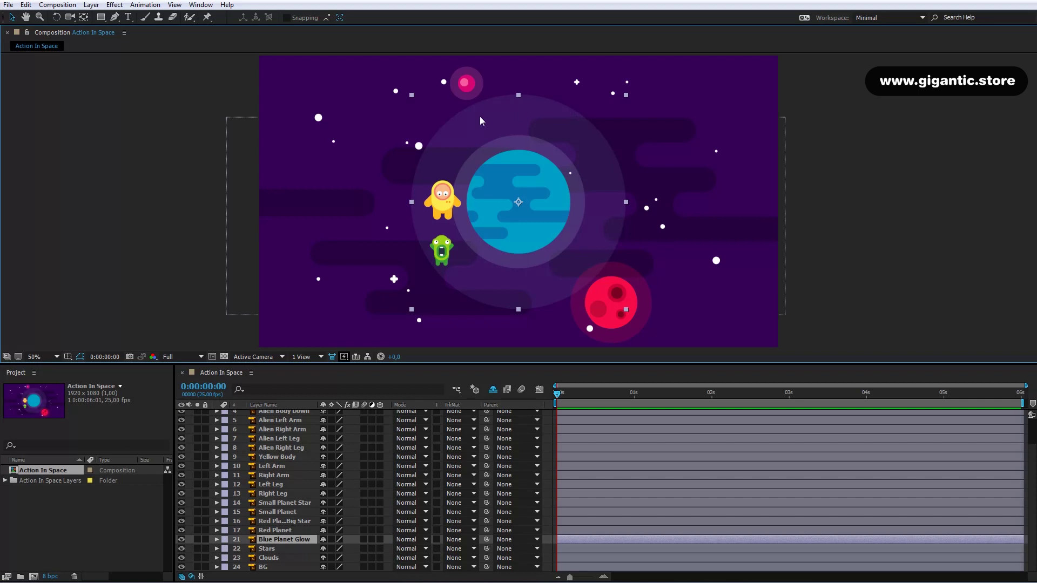
pyautogui.press('s')
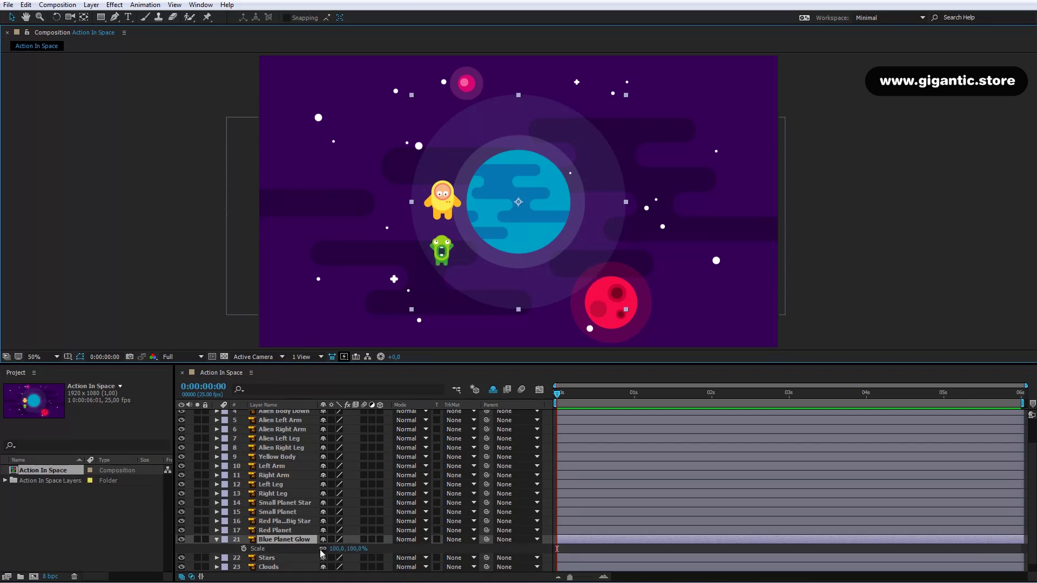
pyautogui.click(243, 549)
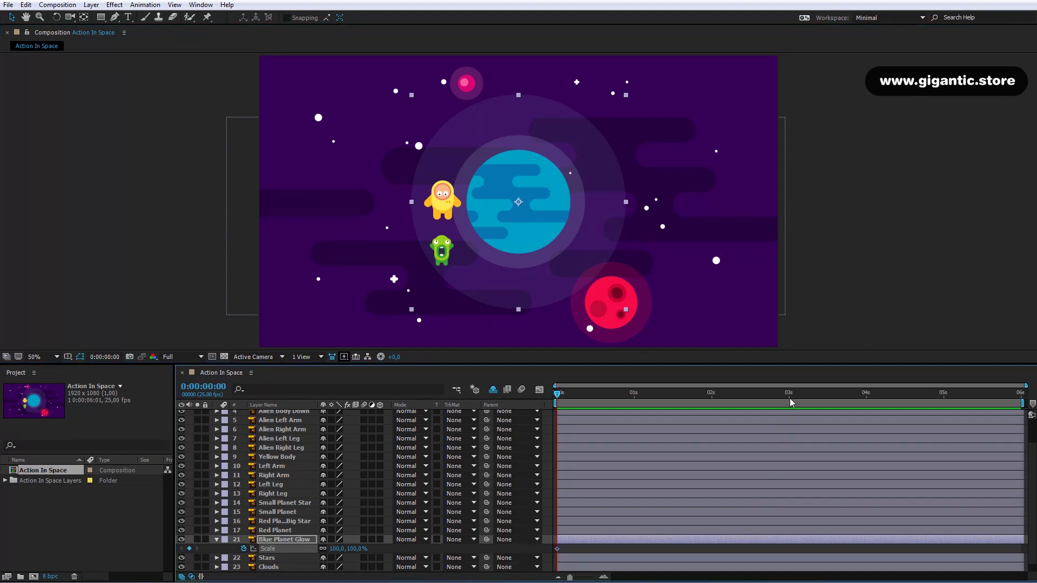
# - Keyframe the Blue Planet Glow's Scale at 90% at 0:00:03:00 and at 100% at 0:00:06:00
pyautogui.click(790, 402)
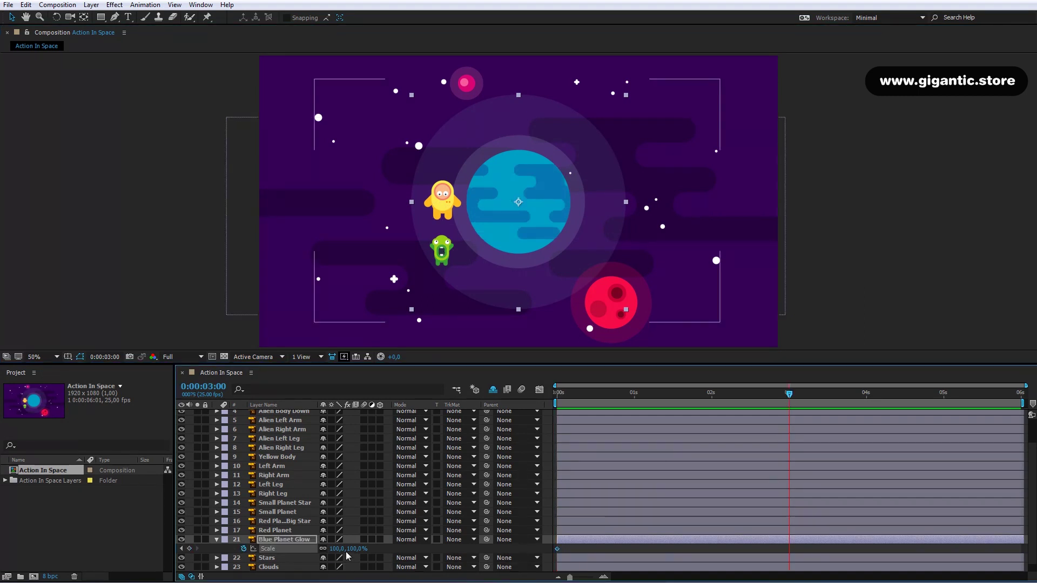
pyautogui.click(355, 549)
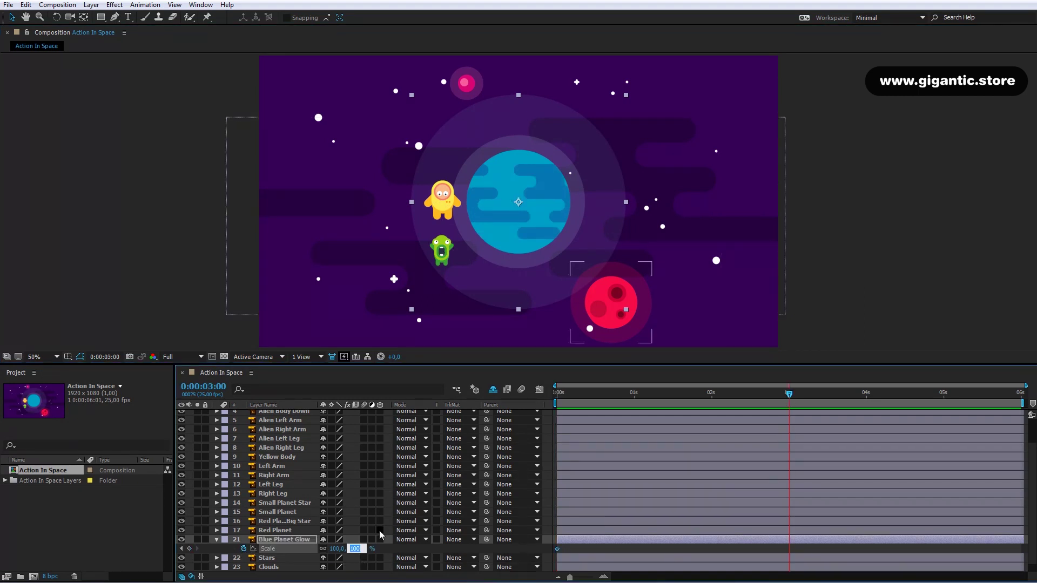
pyautogui.write('90')
pyautogui.press('Return')
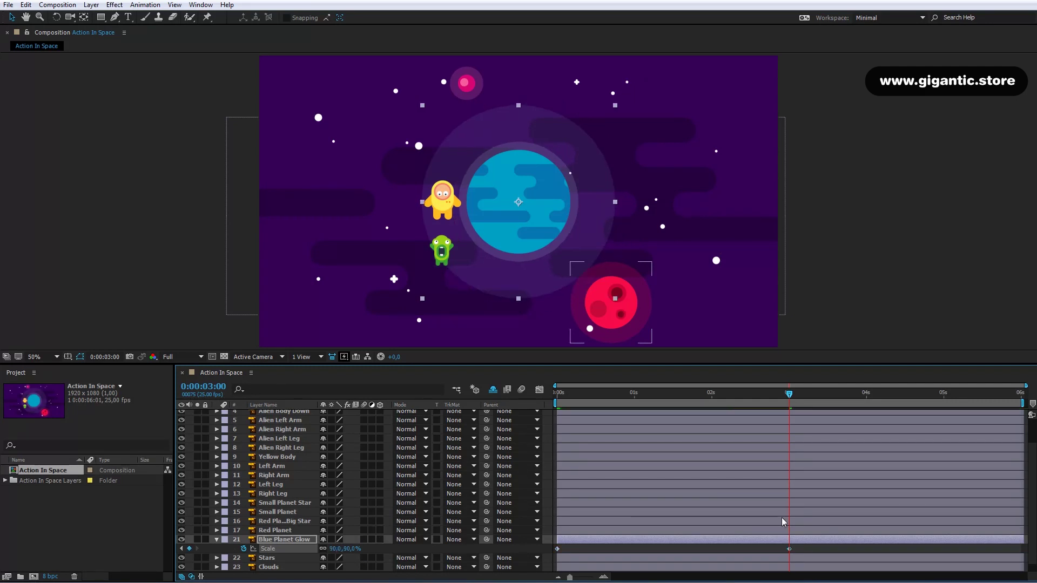
pyautogui.click(1022, 402)
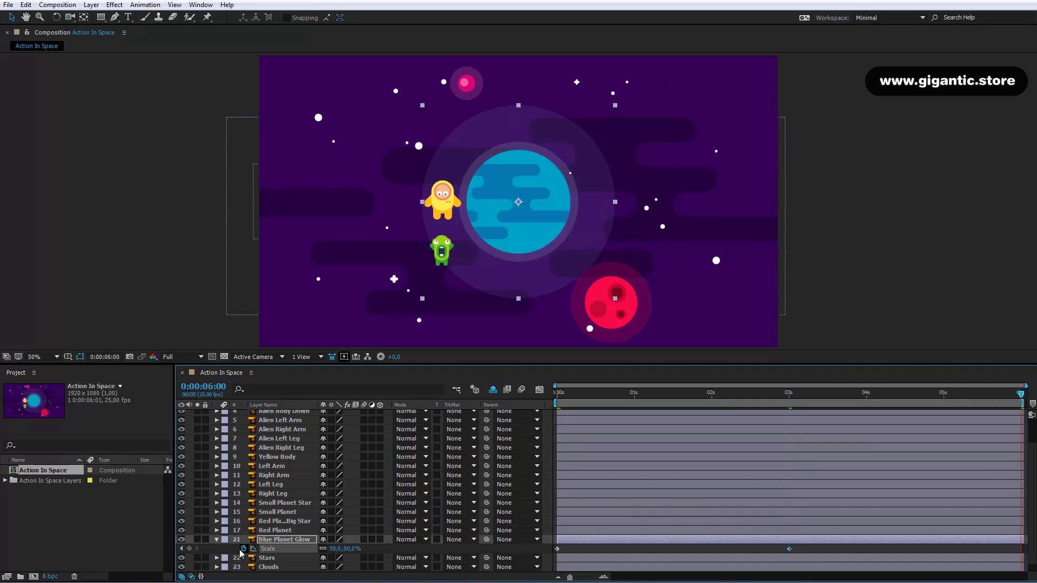
pyautogui.click(348, 548)
pyautogui.write('100')
pyautogui.press('Return')
# - Preview the glow's pulsing from start to end and hide the Blue Planet Glow layer by marking it shy
pyautogui.press('space')
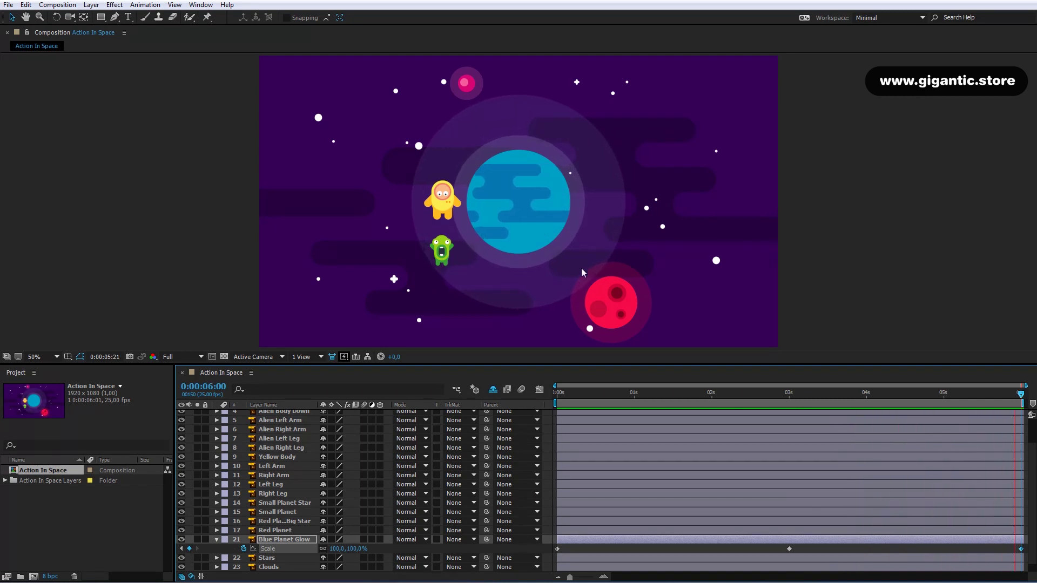
pyautogui.moveTo(576, 390); pyautogui.dragTo(550, 411)
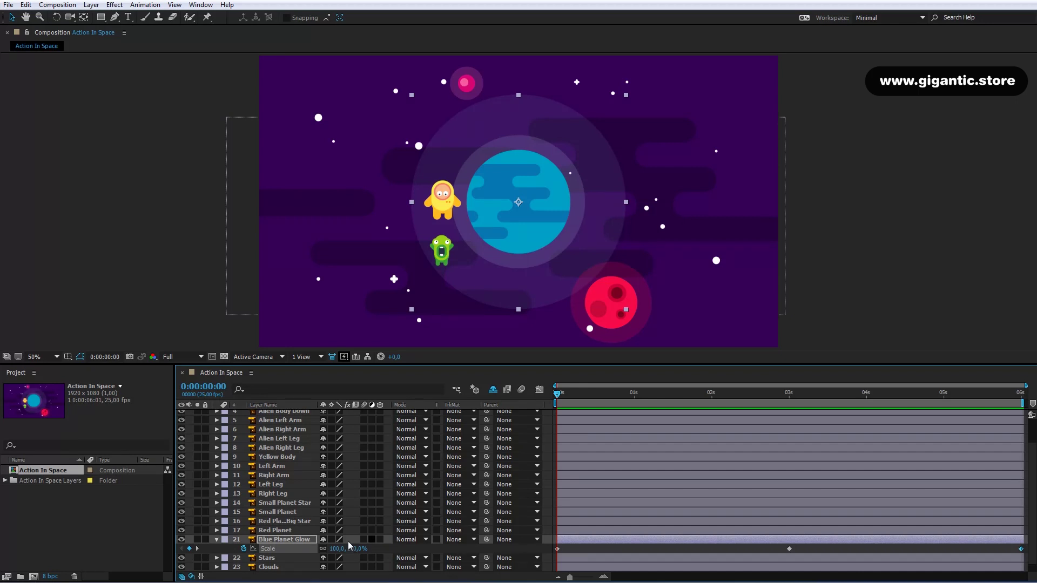
pyautogui.click(323, 539)
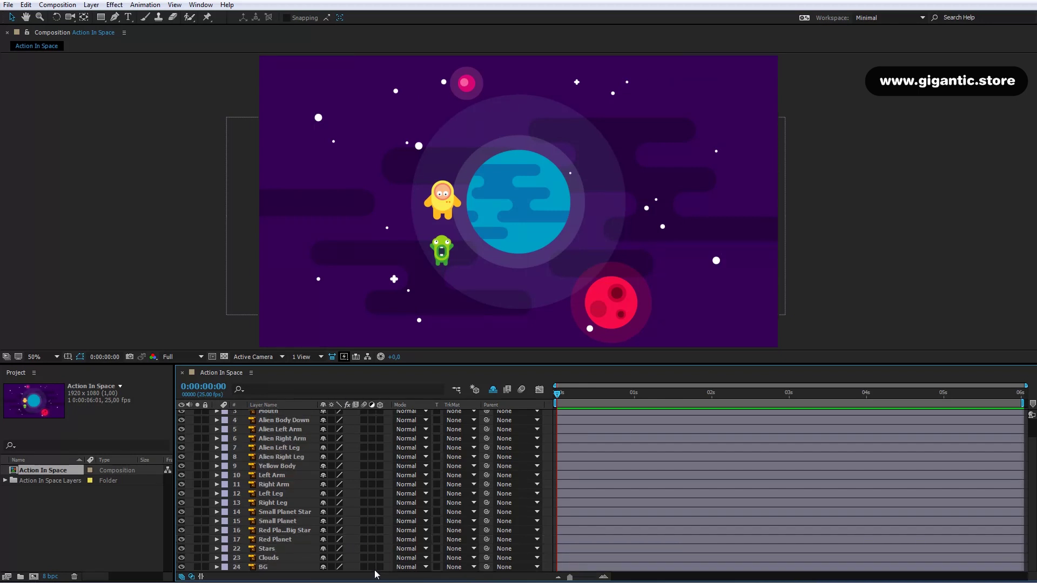
# - Keyframe the Red Planet layer's Rotation at 0 at 0:00:00:00 and at one full revolution (1x) at 0:00:06:00
pyautogui.click(616, 321)
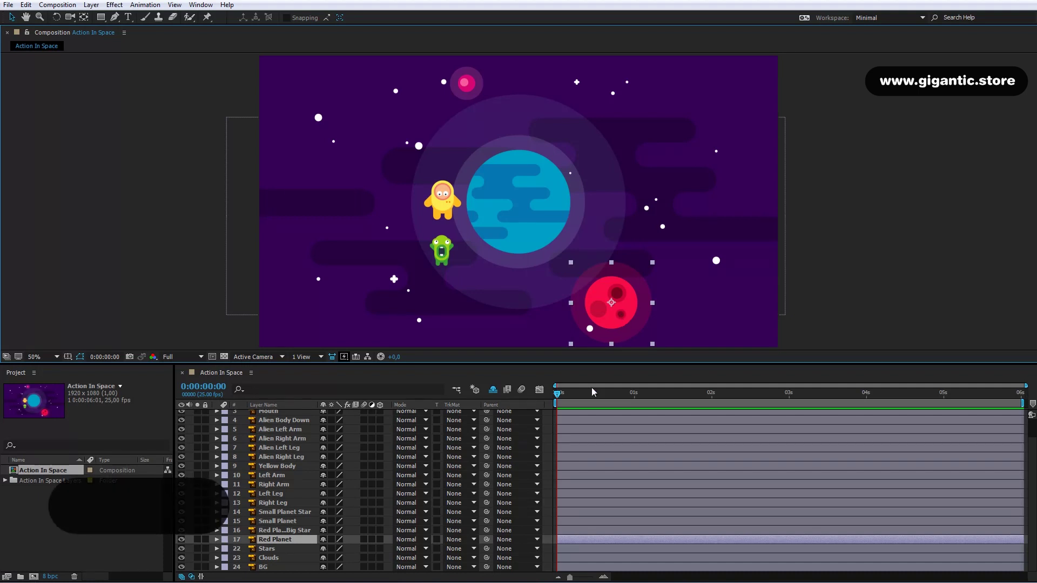
pyautogui.press('r')
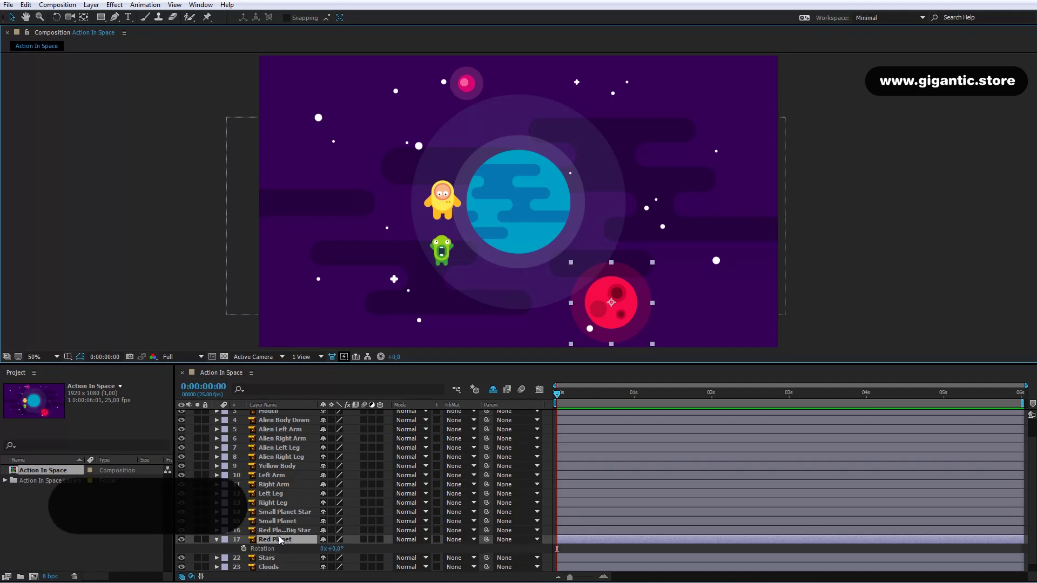
pyautogui.click(244, 549)
pyautogui.click(1024, 398)
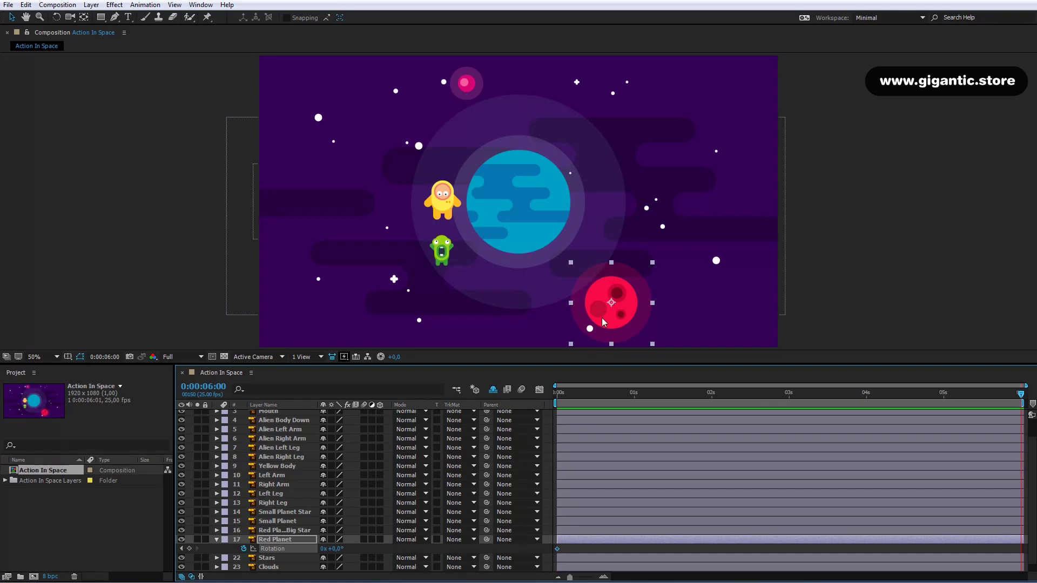
pyautogui.click(325, 550)
pyautogui.click(322, 549)
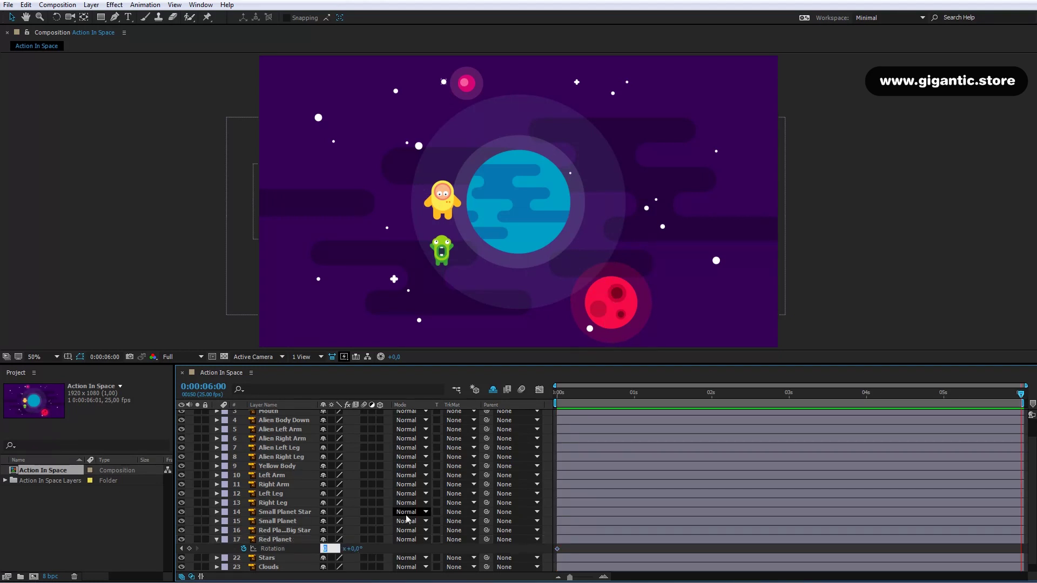
pyautogui.write('1')
pyautogui.press('Return')
# - Preview the red planet's rotation, return to the first frame and hide the Red Planet layer by marking it shy
pyautogui.press('space')
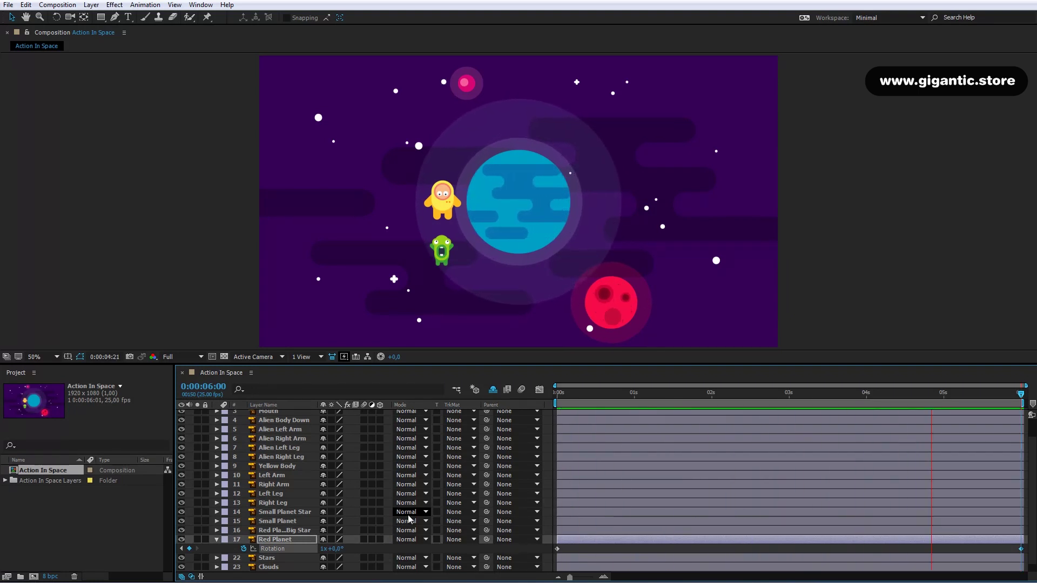
pyautogui.press('space')
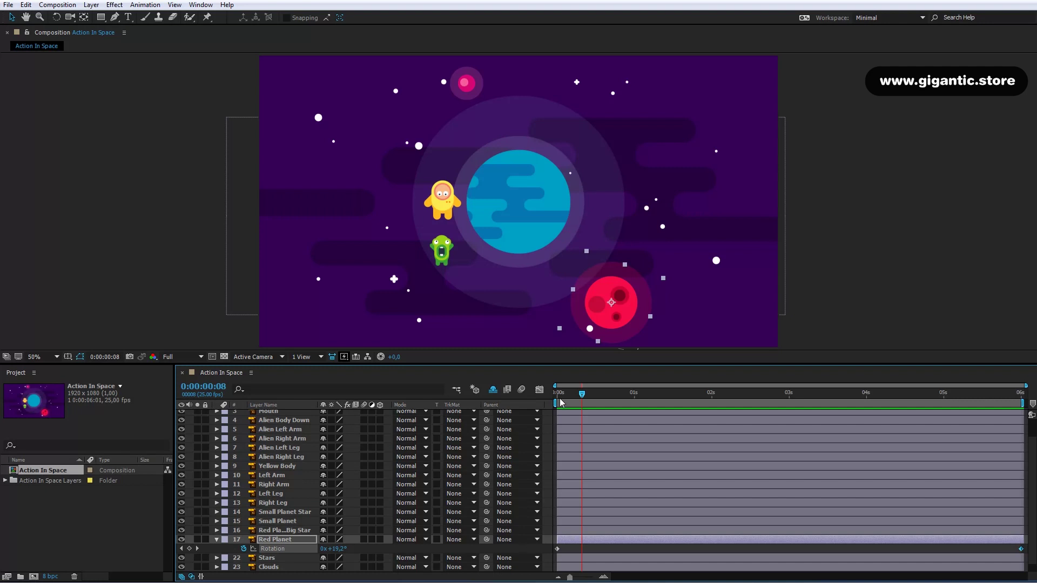
pyautogui.press('Home')
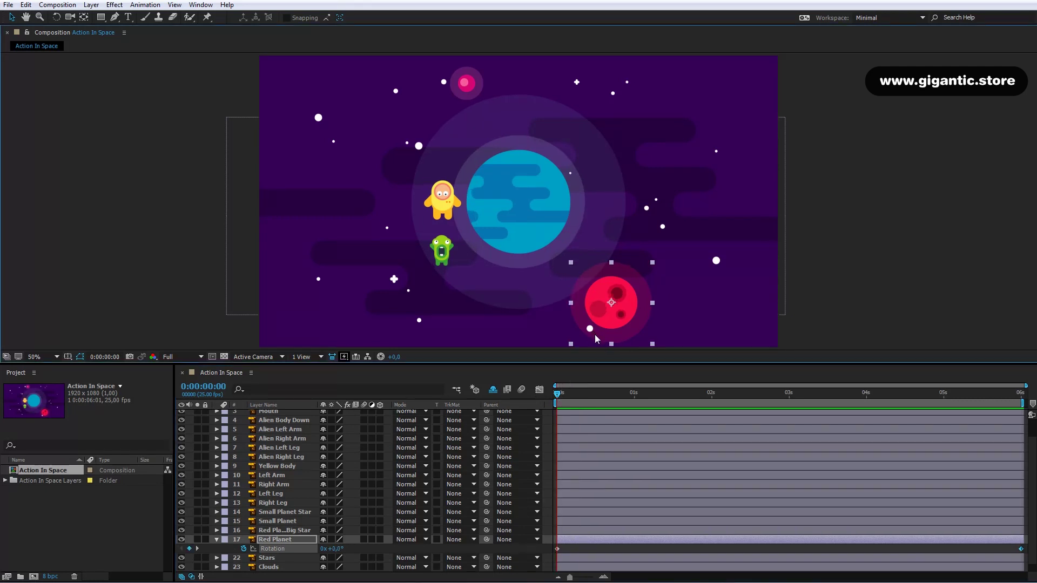
pyautogui.click(304, 531)
pyautogui.click(323, 539)
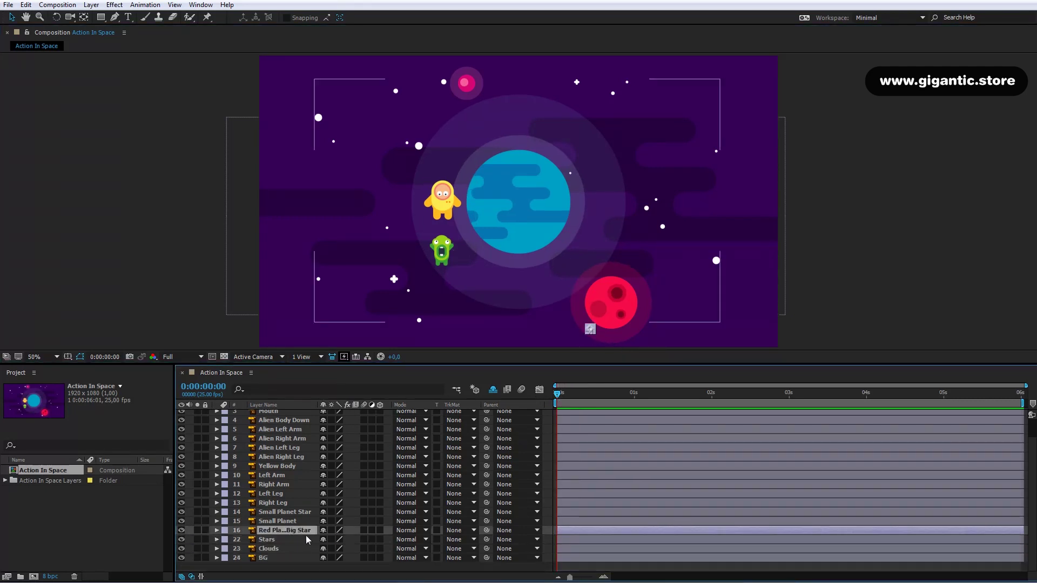
# - Move the anchor point of the red planet's big star layer to the centre of the red planet
pyautogui.click(57, 357)
pyautogui.click(54, 481)
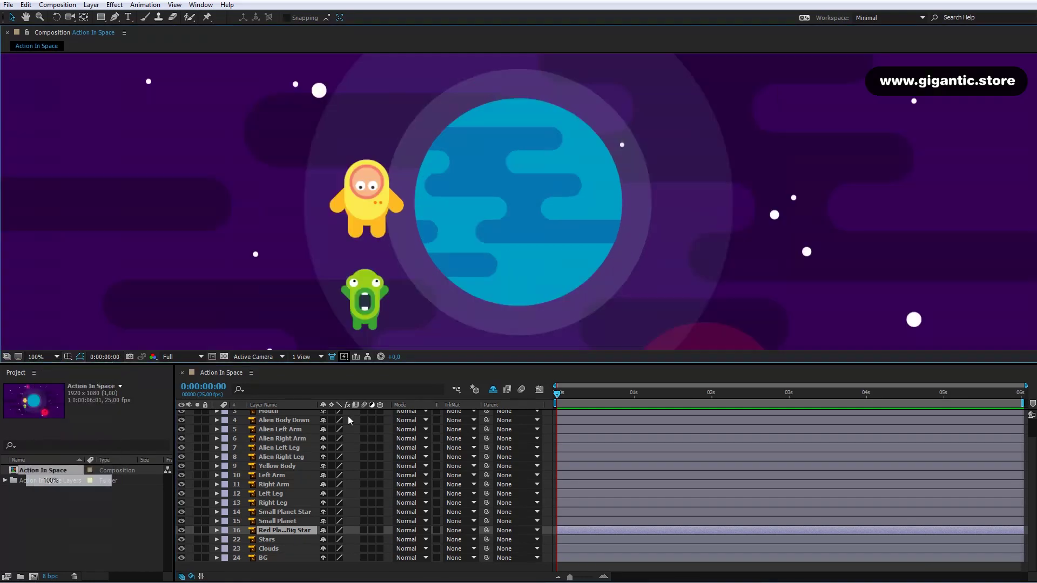
pyautogui.press('h')
pyautogui.moveTo(782, 317); pyautogui.dragTo(698, 203)
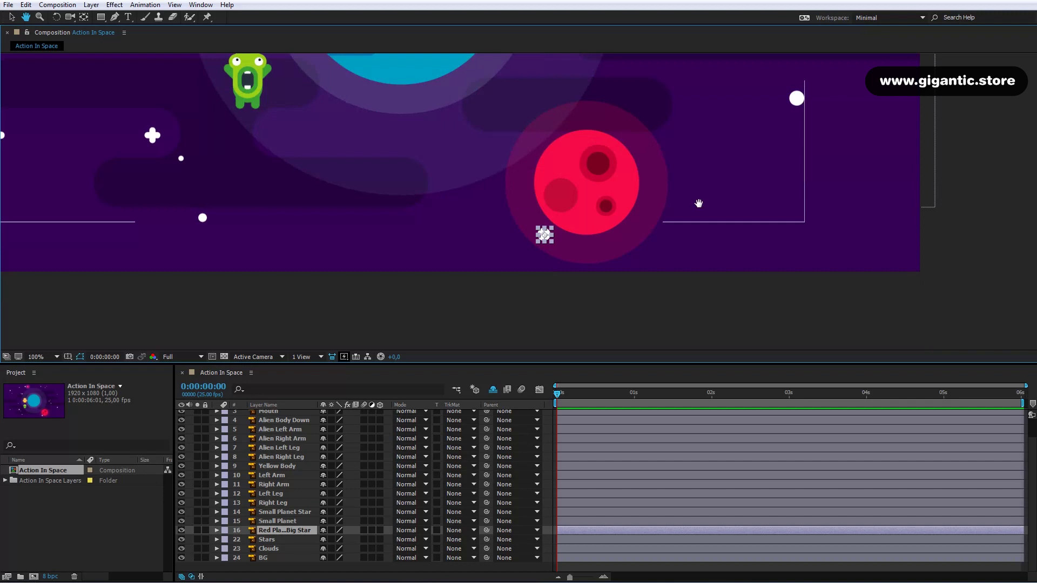
pyautogui.press('v')
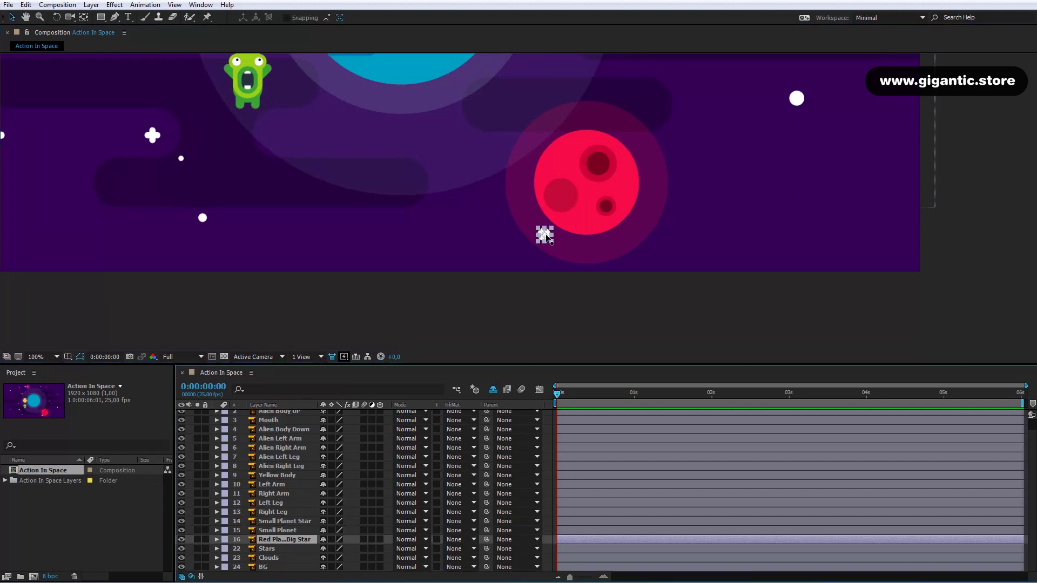
pyautogui.click(573, 216)
pyautogui.click(84, 17)
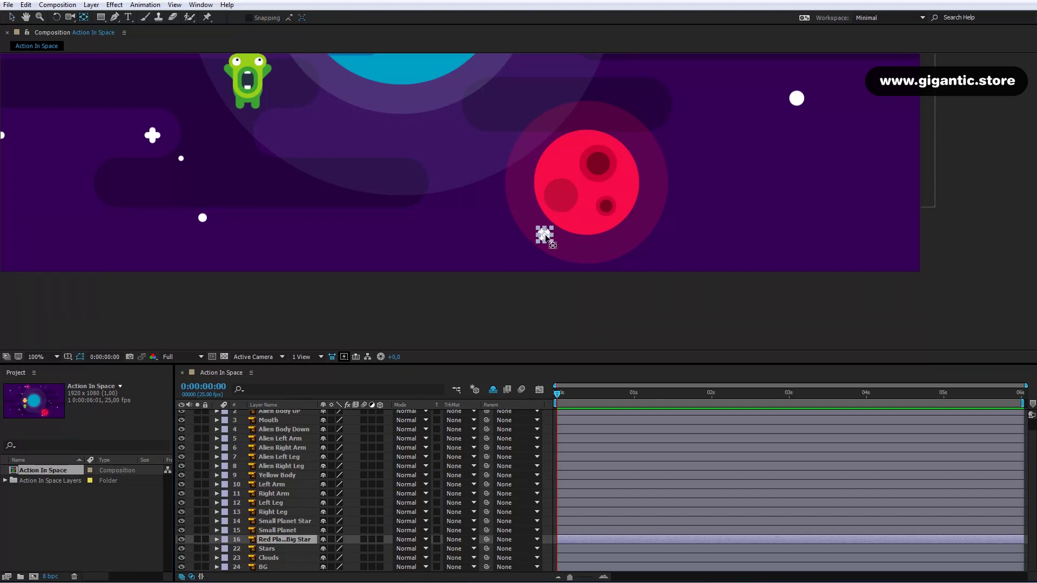
pyautogui.moveTo(544, 235); pyautogui.dragTo(587, 184)
# - Keyframe the red planet's big star Rotation at 0 at 0:00:00:00 and at -1x at 0:00:06:00
pyautogui.press('r')
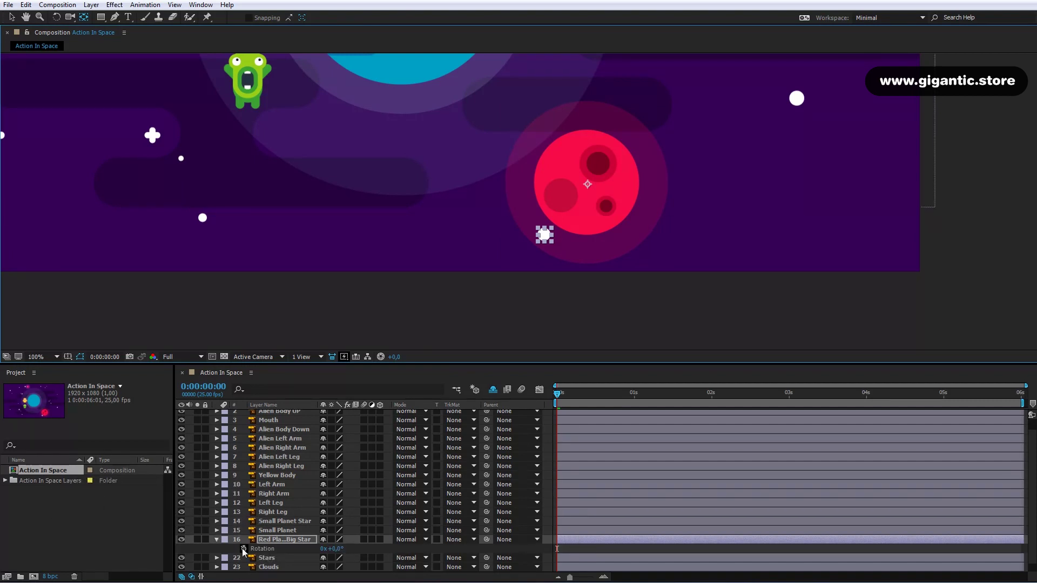
pyautogui.click(243, 549)
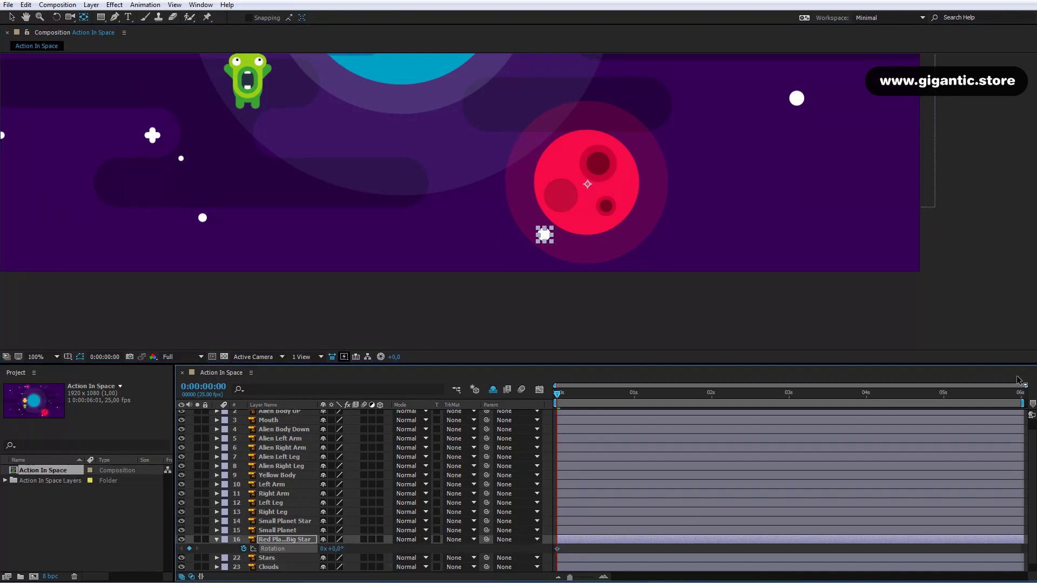
pyautogui.click(1021, 395)
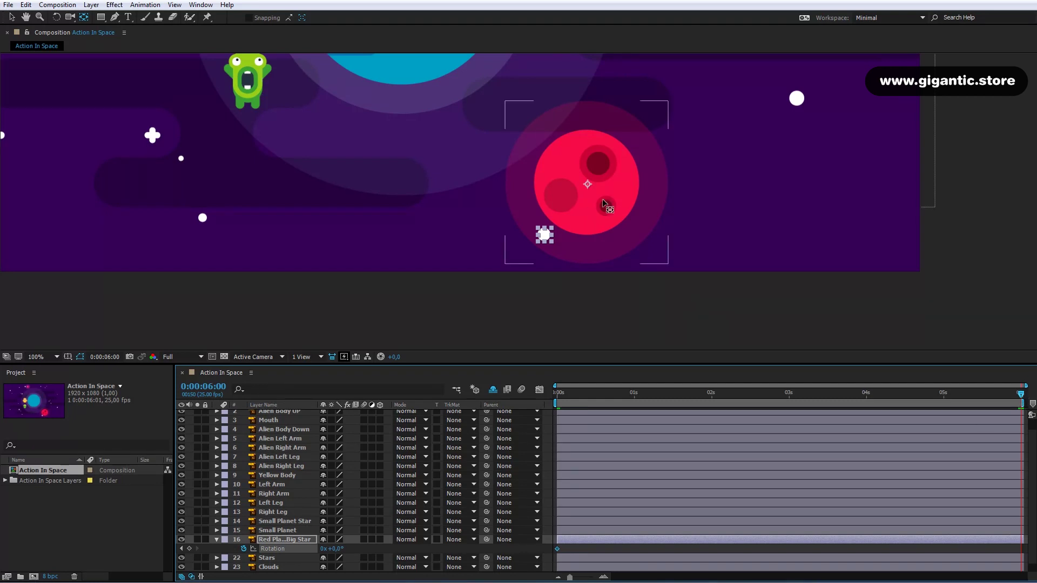
pyautogui.click(331, 555)
pyautogui.click(324, 548)
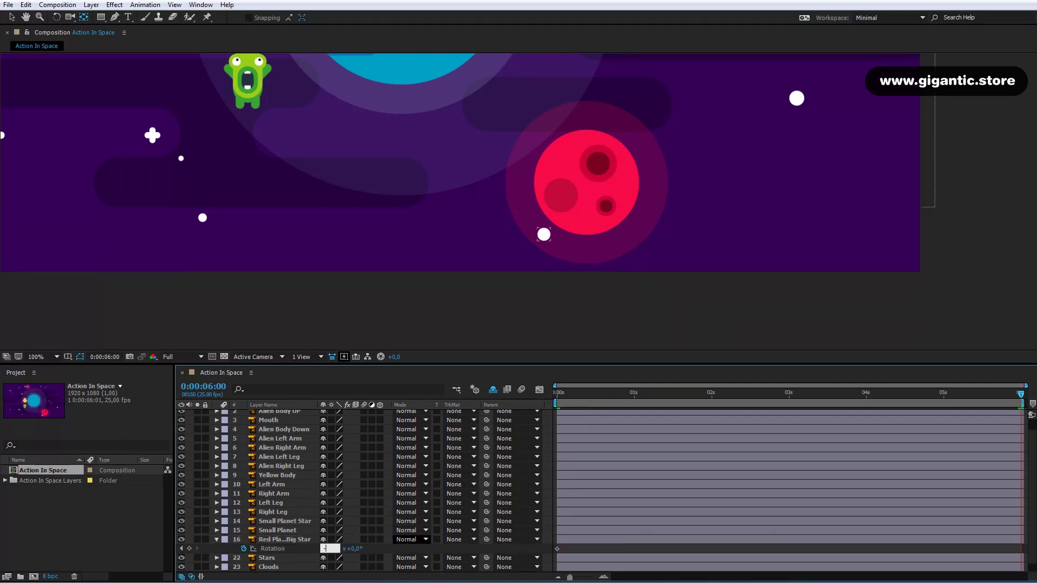
pyautogui.write('-1')
pyautogui.press('Return')
# - Preview the star orbiting the red planet, then hide its layer by marking it shy
pyautogui.press('space')
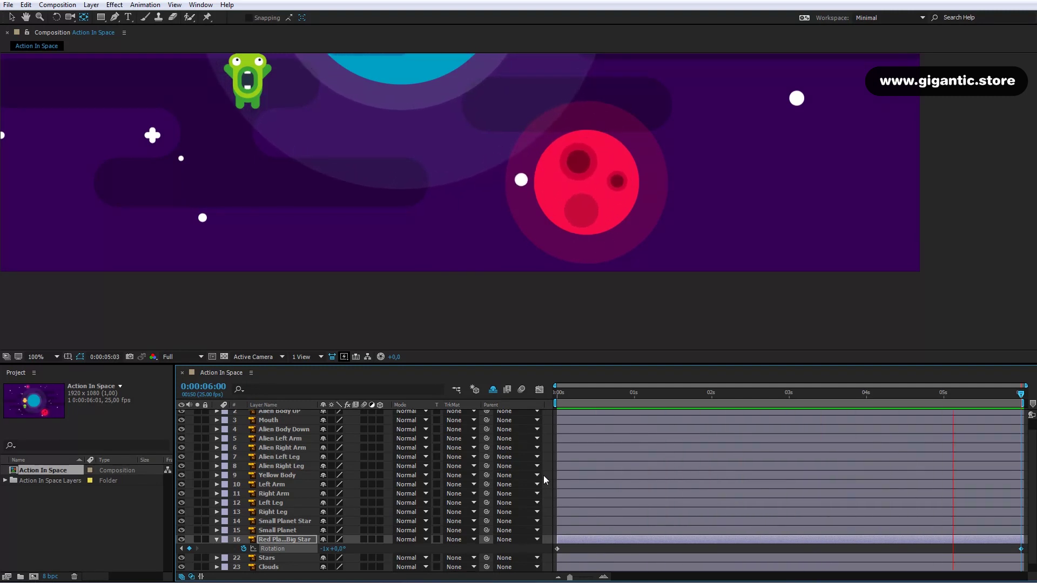
pyautogui.press('space')
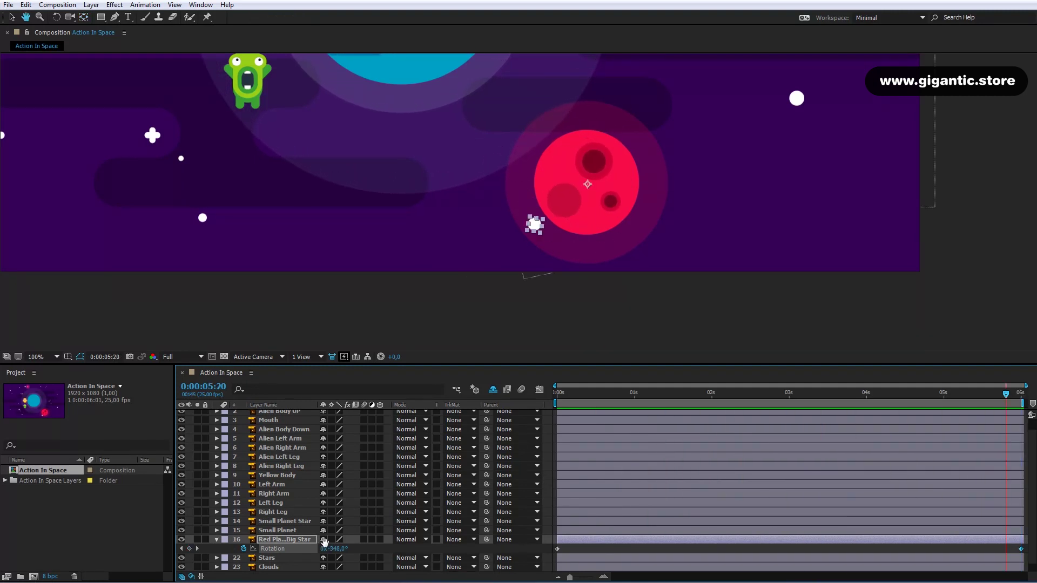
pyautogui.press('F2')
pyautogui.click(324, 541)
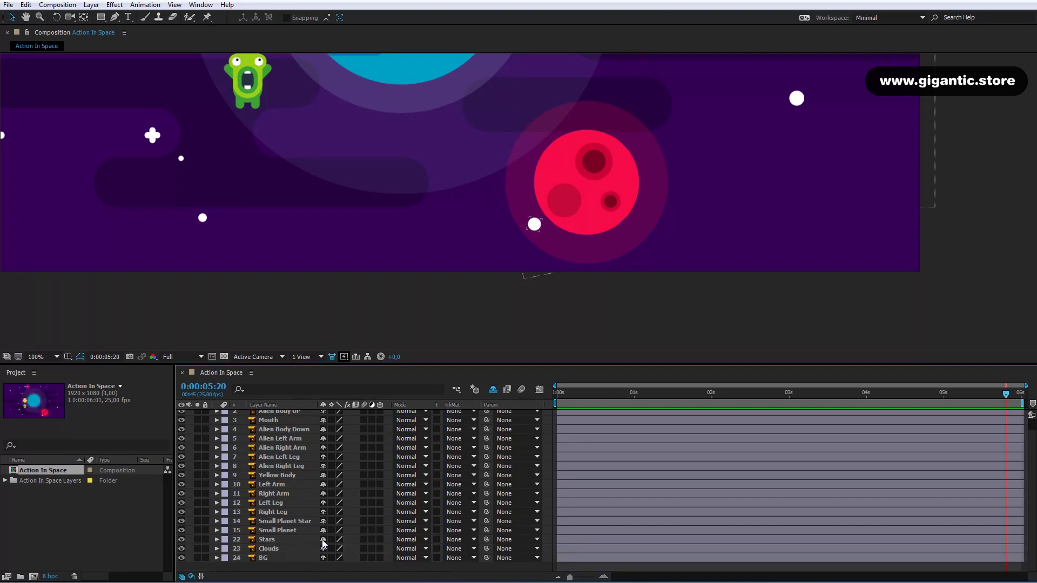
# - Keyframe the Small Planet layer's Rotation at 0 at 0:00:00:00 and at -1x at 0:00:06:00
pyautogui.press('space')
pyautogui.moveTo(421, 137); pyautogui.dragTo(590, 339)
pyautogui.moveTo(566, 110); pyautogui.dragTo(663, 259)
pyautogui.moveTo(645, 174); pyautogui.dragTo(649, 184)
pyautogui.click(355, 530)
pyautogui.press('Home')
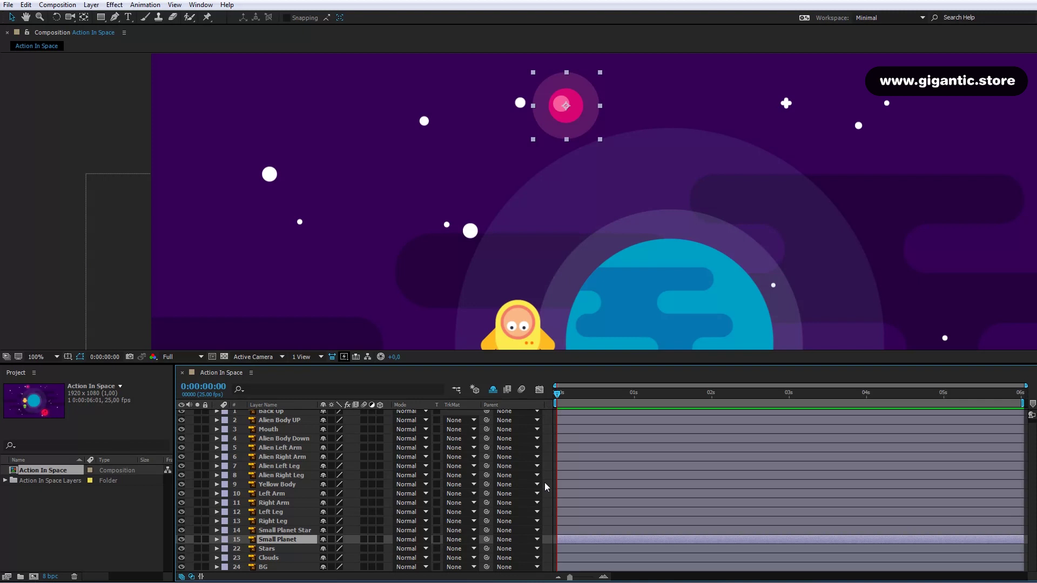
pyautogui.press('r')
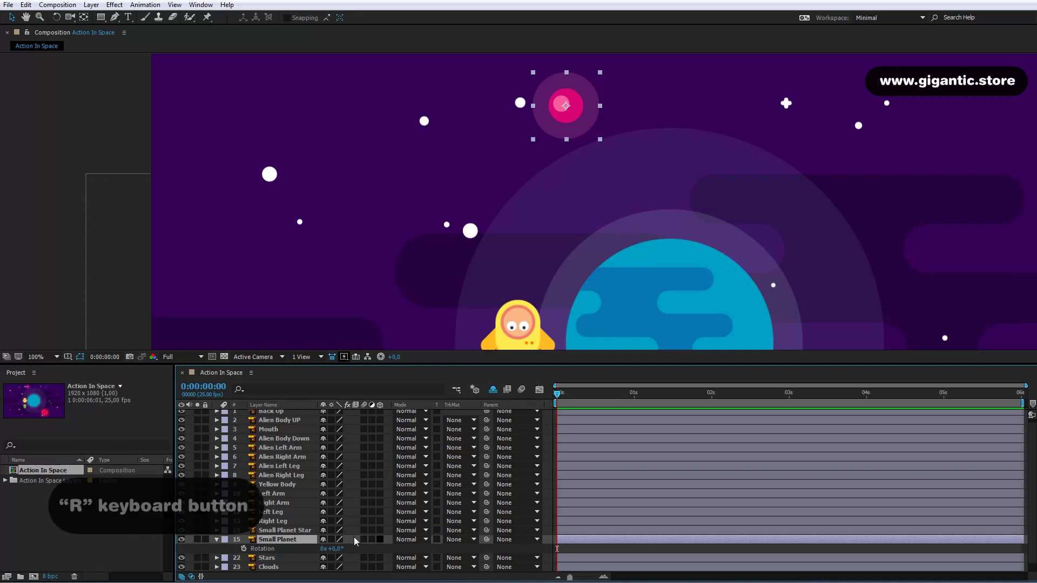
pyautogui.click(244, 548)
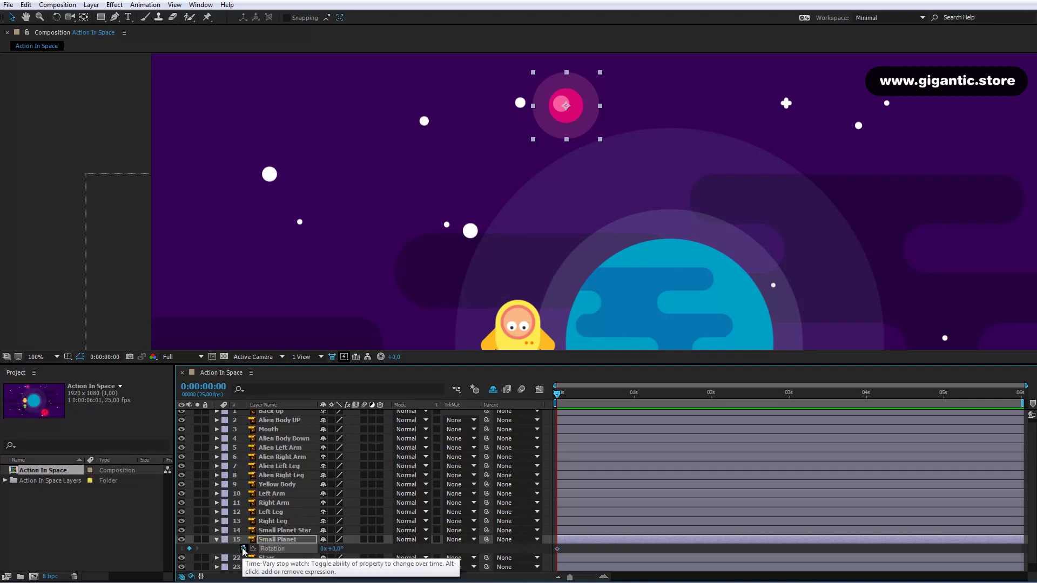
pyautogui.click(1021, 396)
pyautogui.click(326, 548)
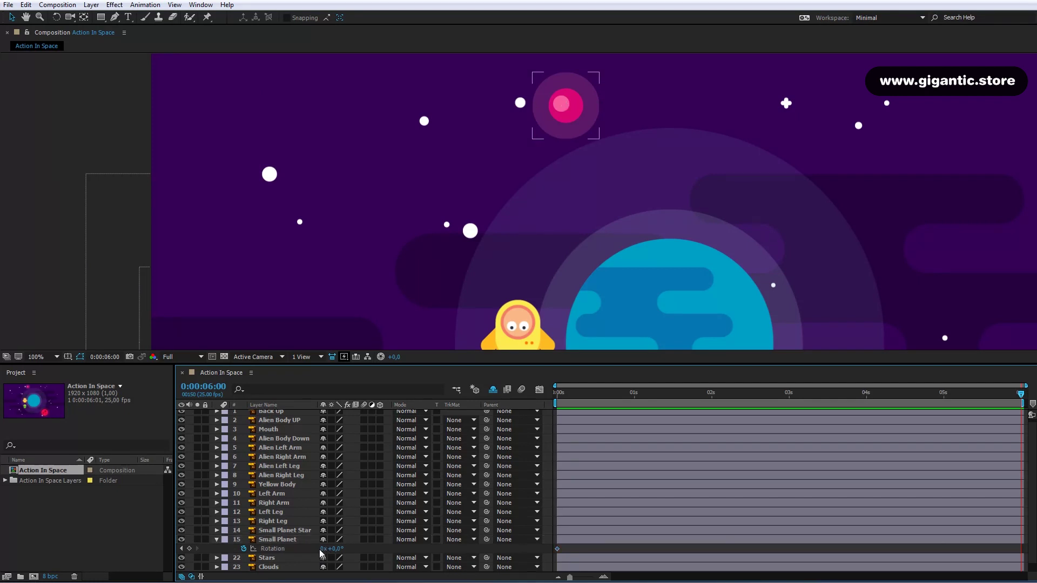
pyautogui.click(322, 548)
pyautogui.press('Return')
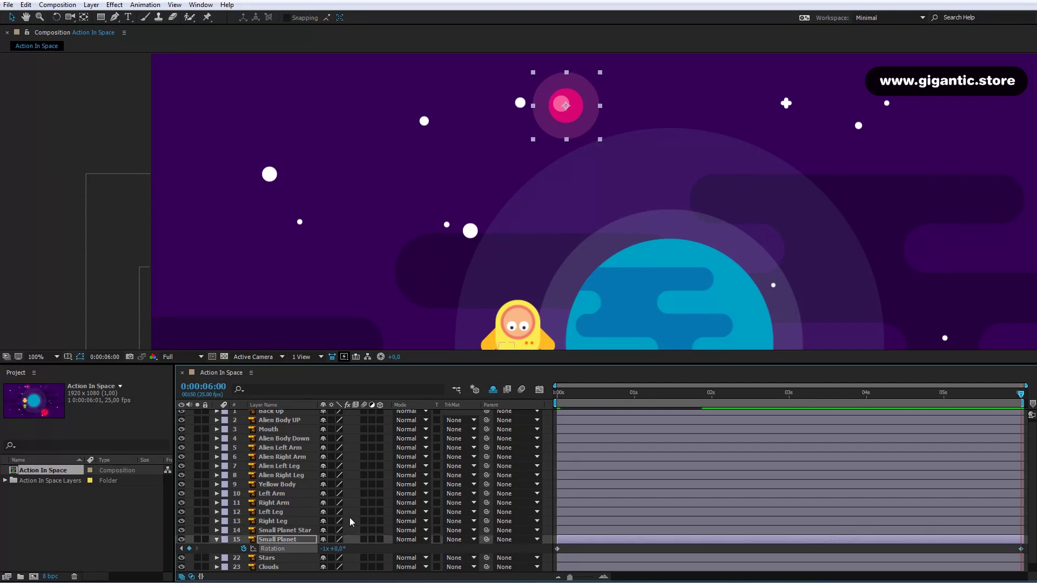
# - Return to the first frame and move the Small Planet Star layer's anchor point to the centre of the small planet
pyautogui.press('Home')
pyautogui.click(518, 108)
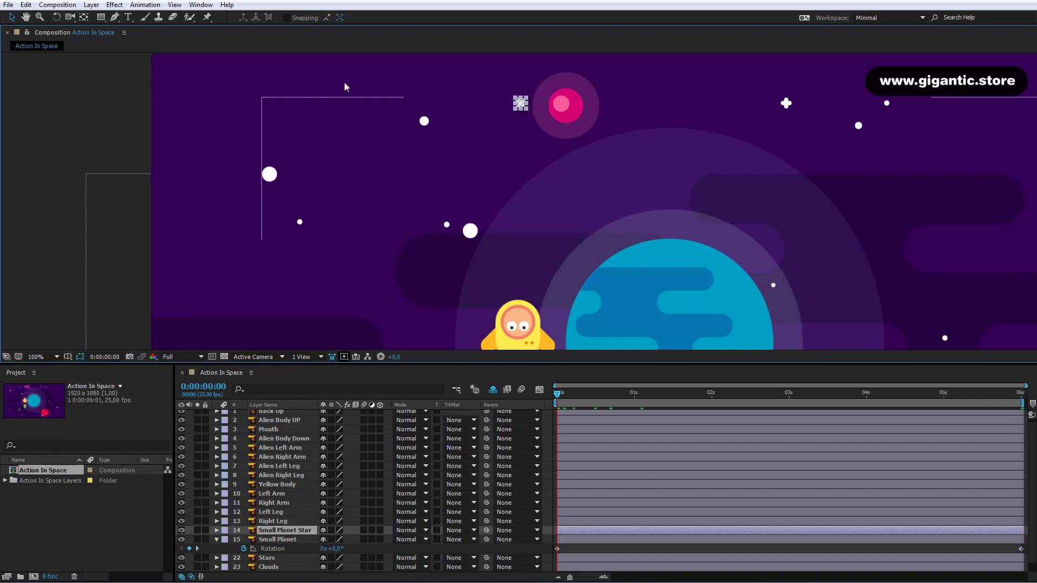
pyautogui.click(84, 17)
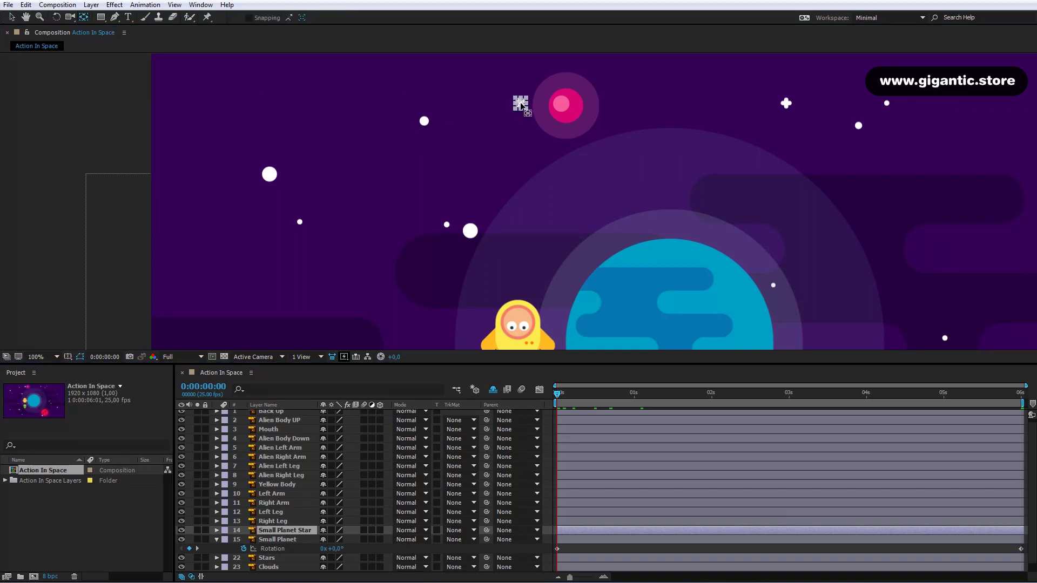
pyautogui.moveTo(520, 102); pyautogui.dragTo(563, 106)
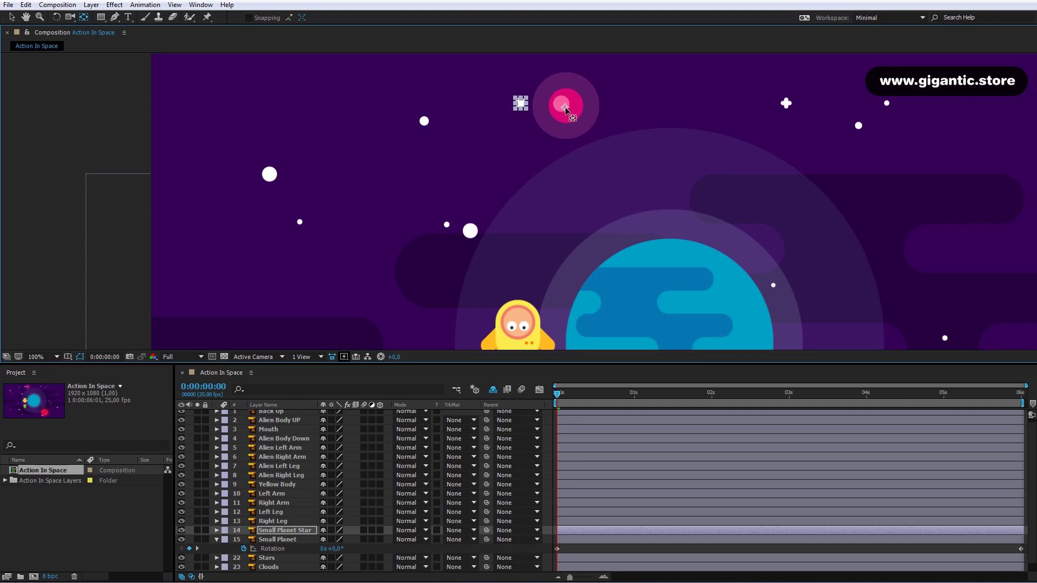
# - Keyframe the Small Planet Star's Rotation at 0 at 0:00:00:00 and at 2x at 0:00:06:00, and preview the orbit
pyautogui.press('r')
pyautogui.click(243, 540)
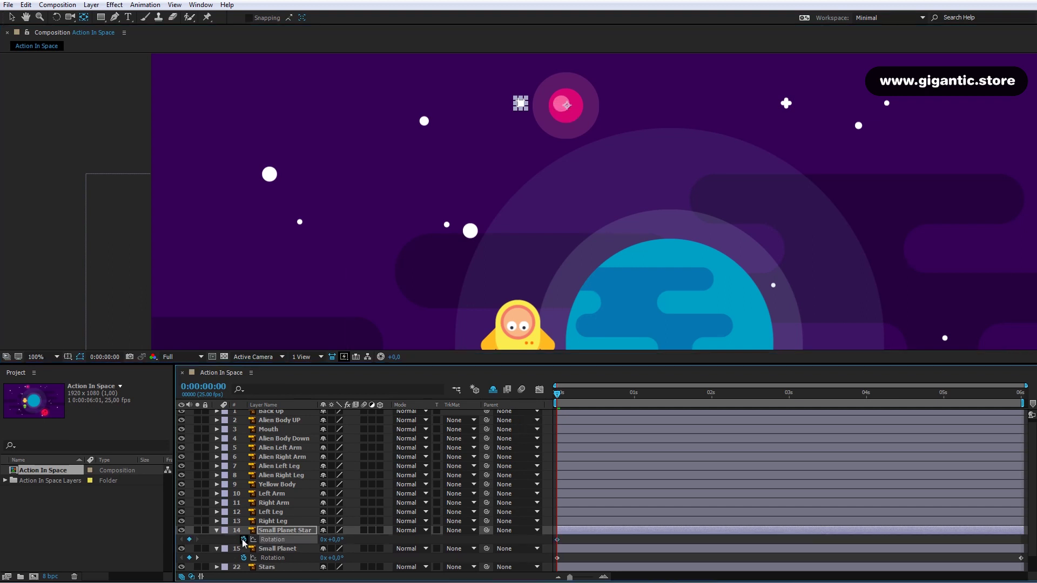
pyautogui.click(1021, 399)
pyautogui.click(324, 538)
pyautogui.write('2')
pyautogui.press('Return')
pyautogui.press('space')
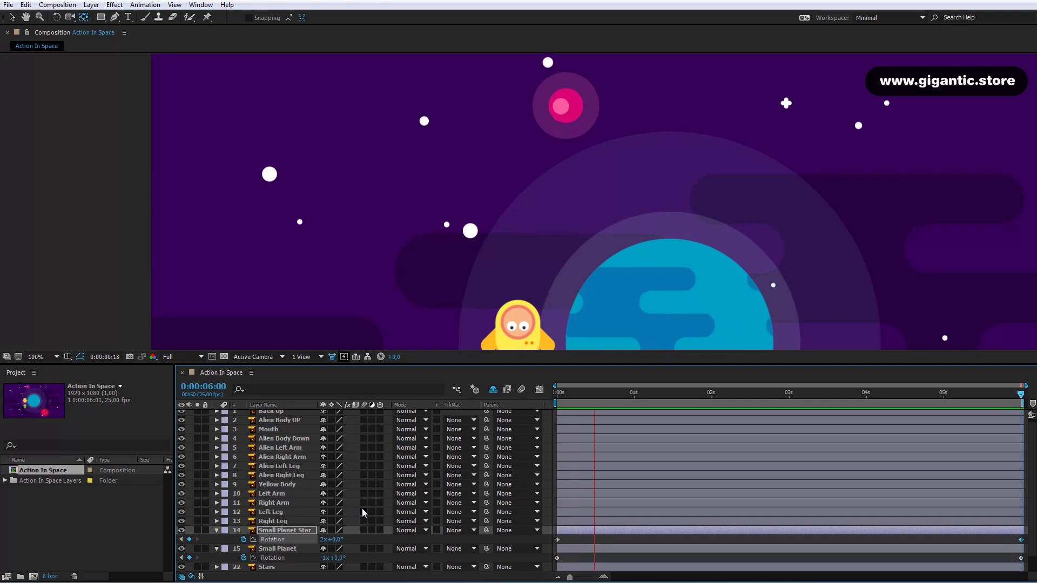
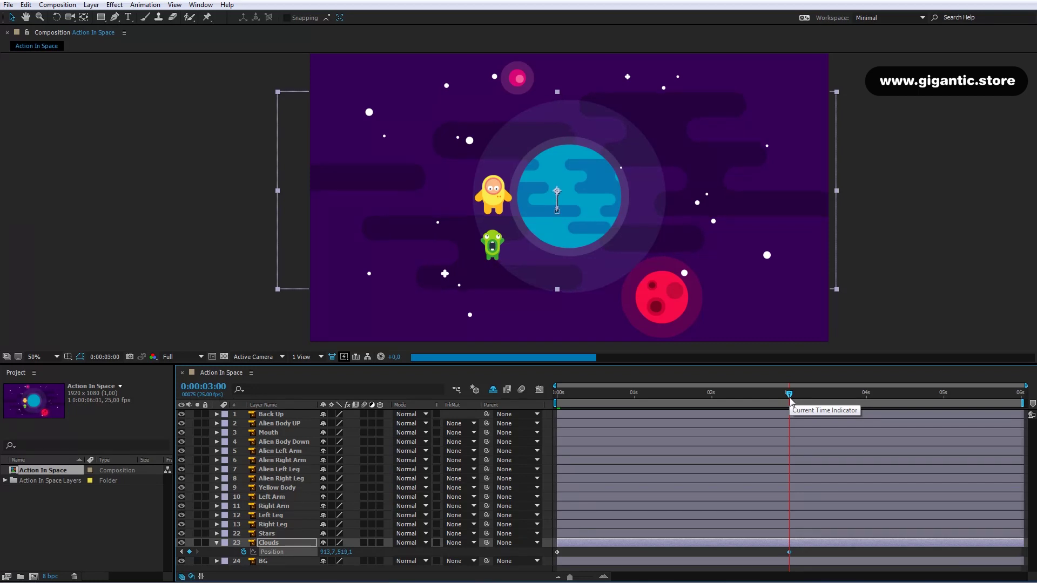
# - Paste the Clouds layer's first Position keyframe at 0:00:06:00 and preview the clouds' looping movement
pyautogui.click(1024, 398)
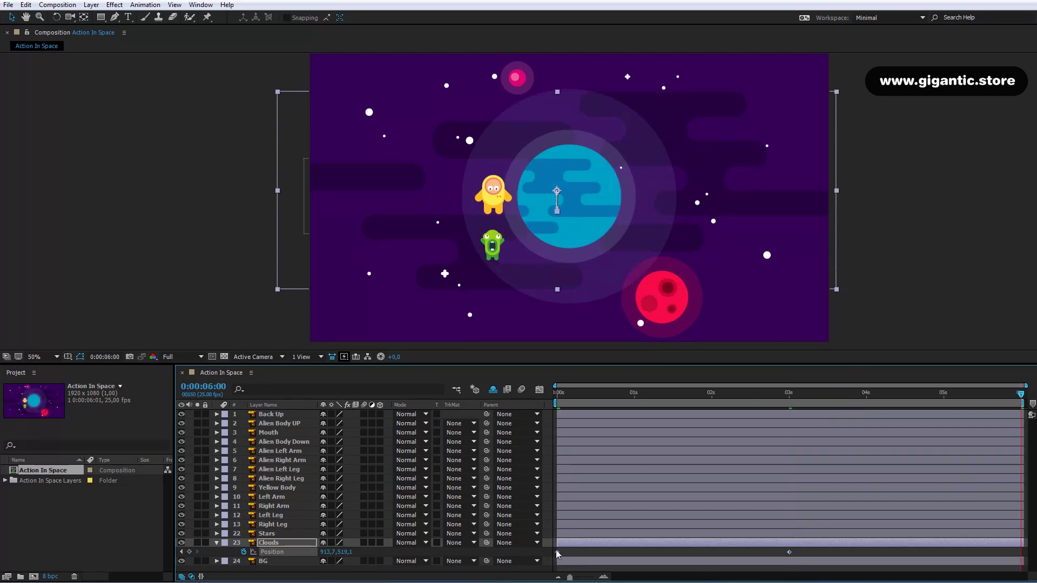
pyautogui.hotkey('ctrl', 'v')
pyautogui.press('space')
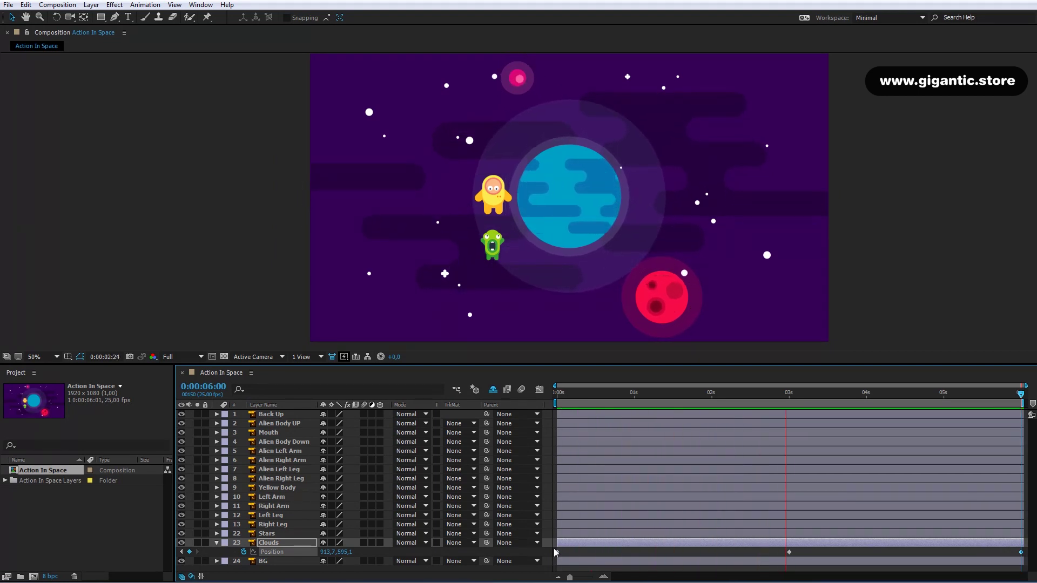
pyautogui.press('space')
# - Keyframe the Stars layer's Opacity at 100% at 0:00:00:00
pyautogui.click(558, 399)
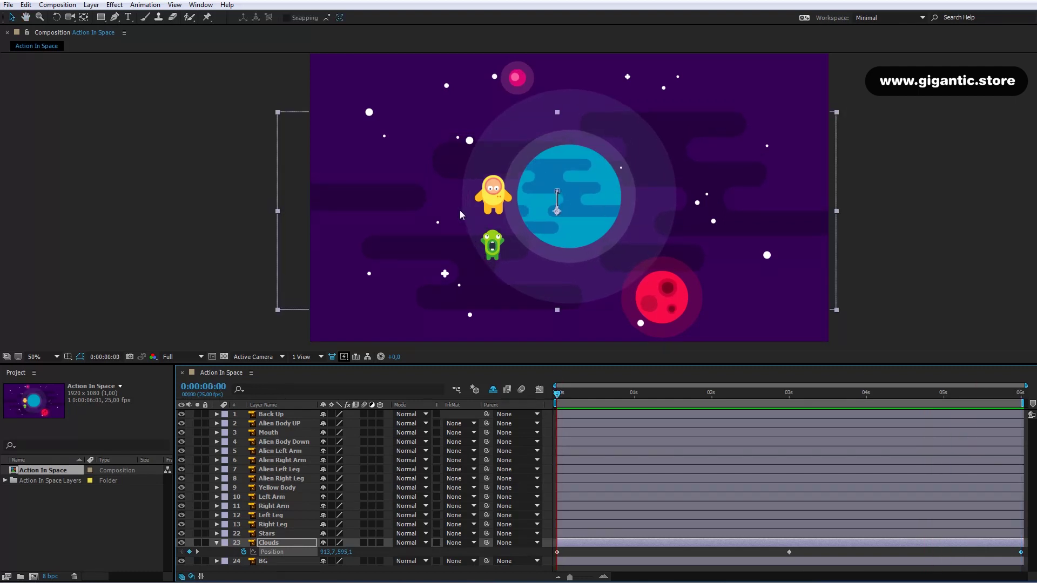
pyautogui.click(303, 534)
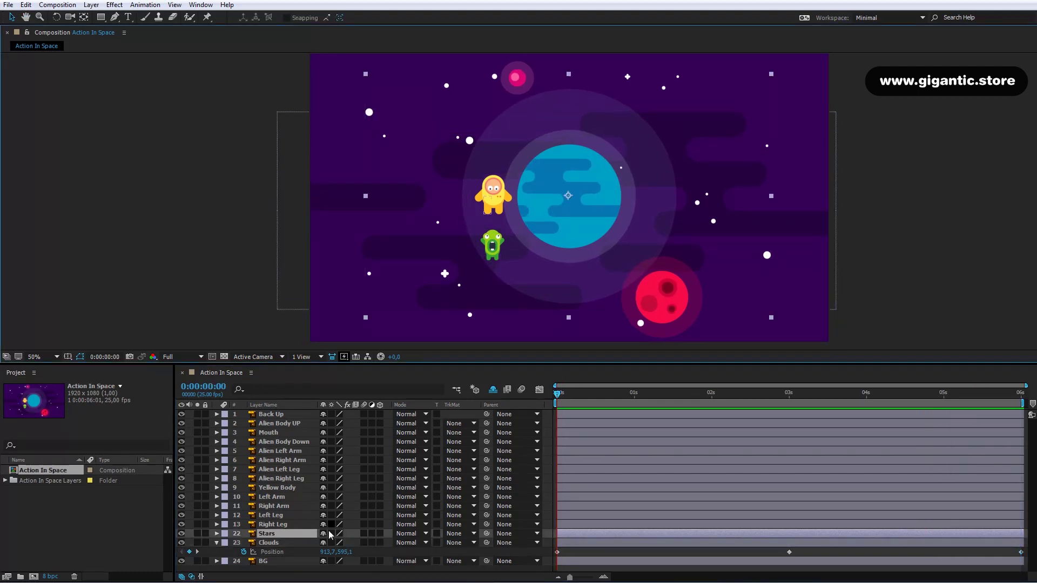
pyautogui.press('t')
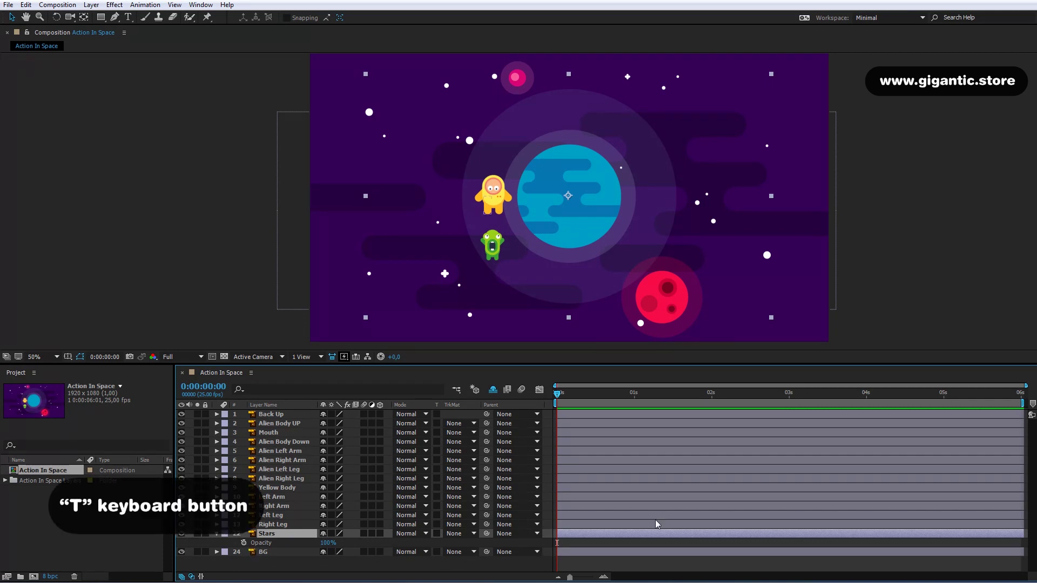
pyautogui.click(243, 543)
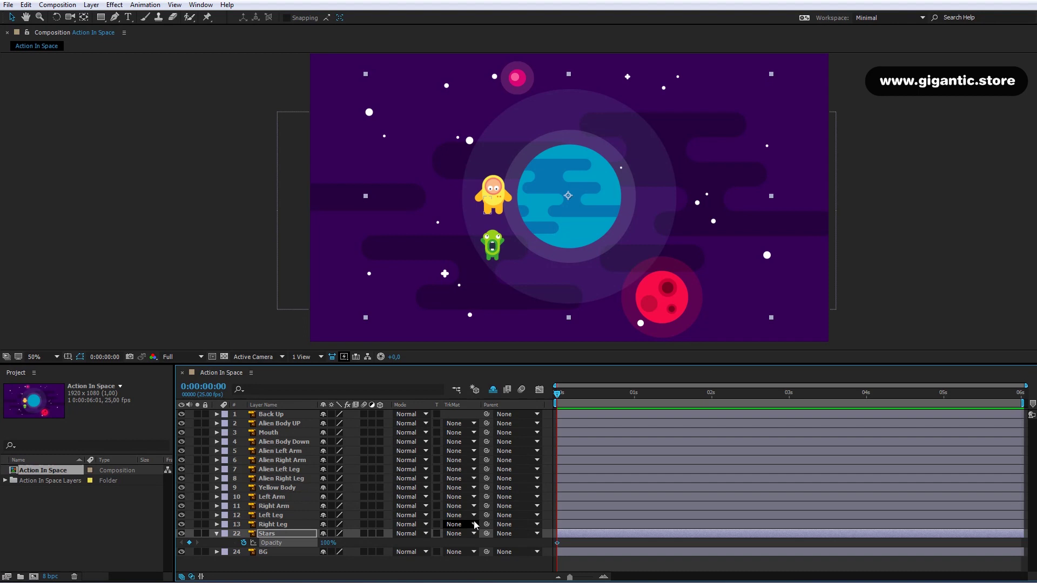
# - Shorten the work area so that it ends at frame 10
pyautogui.moveTo(1019, 402); pyautogui.dragTo(585, 404)
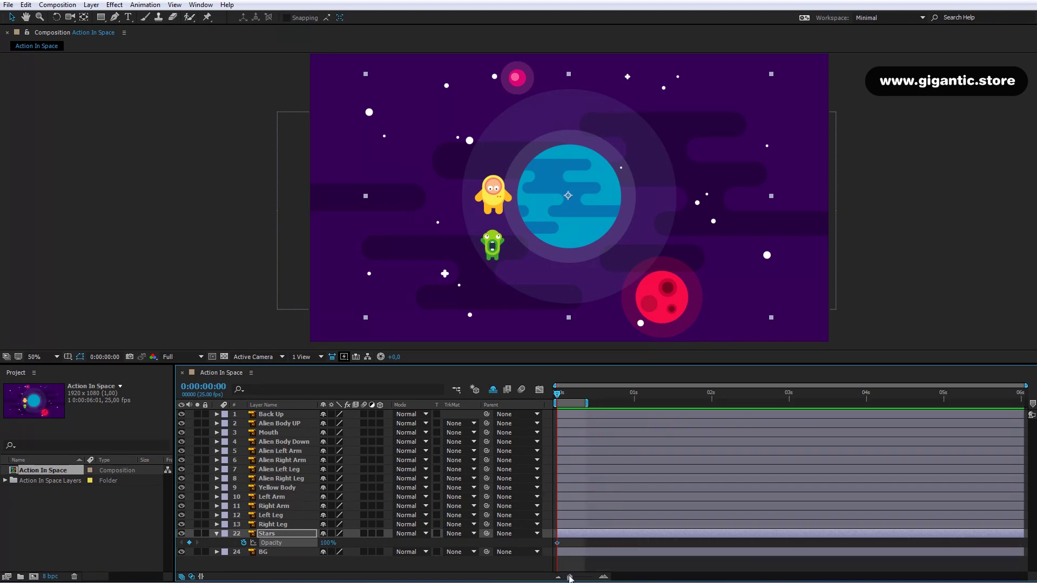
pyautogui.moveTo(570, 579); pyautogui.dragTo(590, 578)
pyautogui.moveTo(697, 404); pyautogui.dragTo(715, 403)
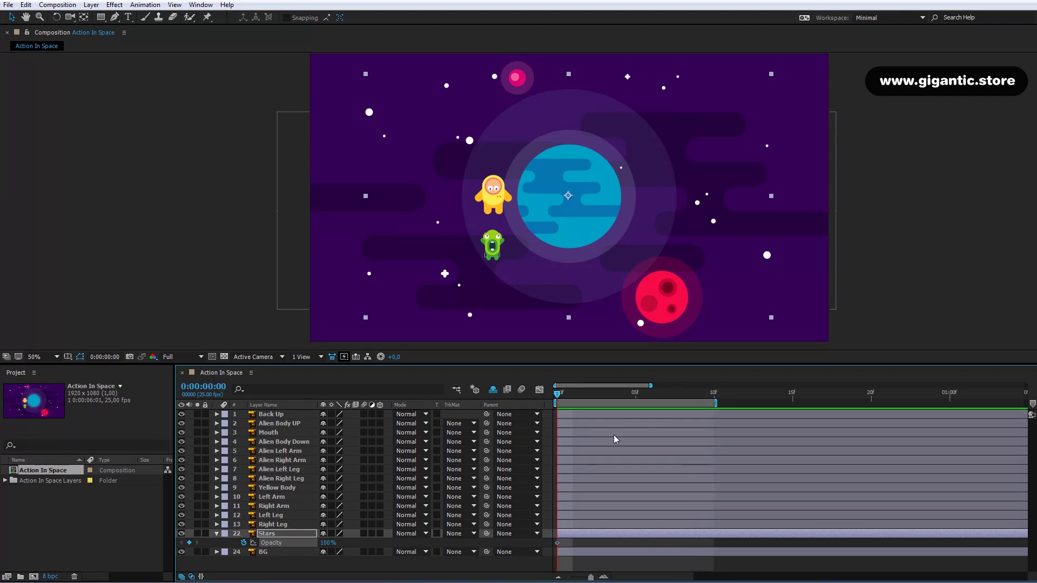
# - Keyframe the Stars layer's Opacity at 50% at frame 5 and at 100% at frame 10, and preview the blinking
pyautogui.click(636, 398)
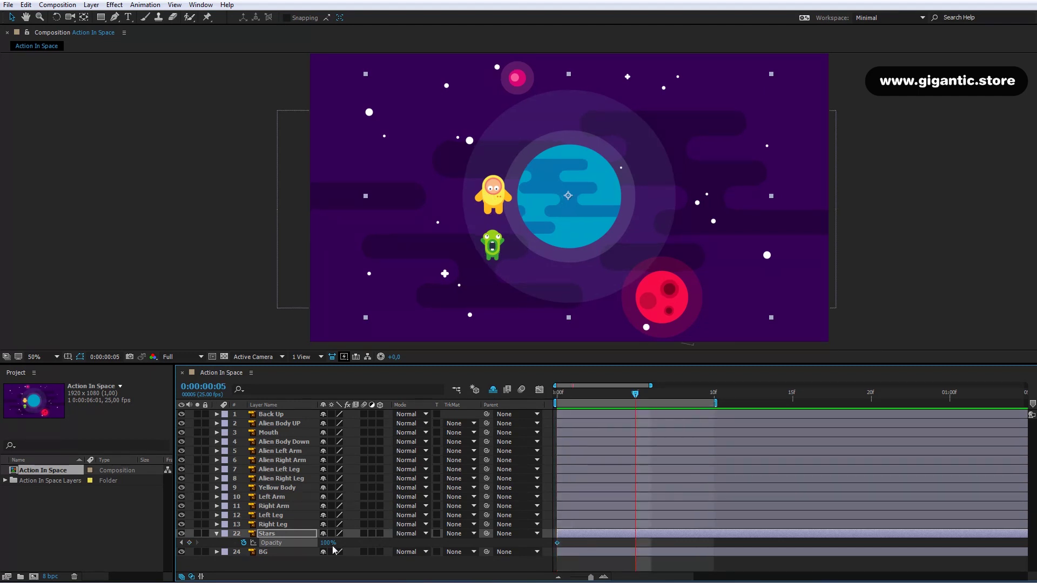
pyautogui.press('Return')
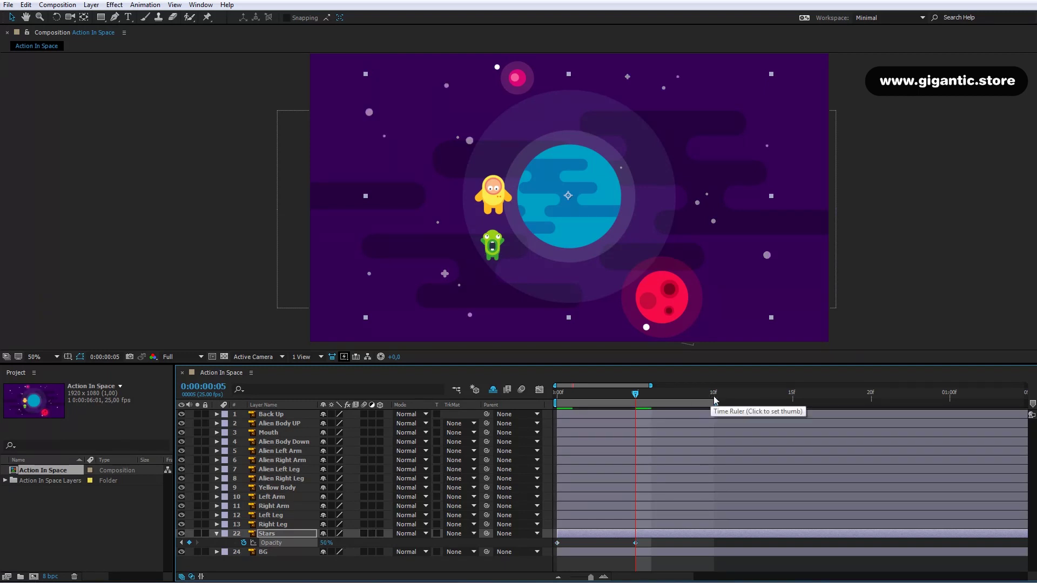
pyautogui.click(714, 396)
pyautogui.click(324, 544)
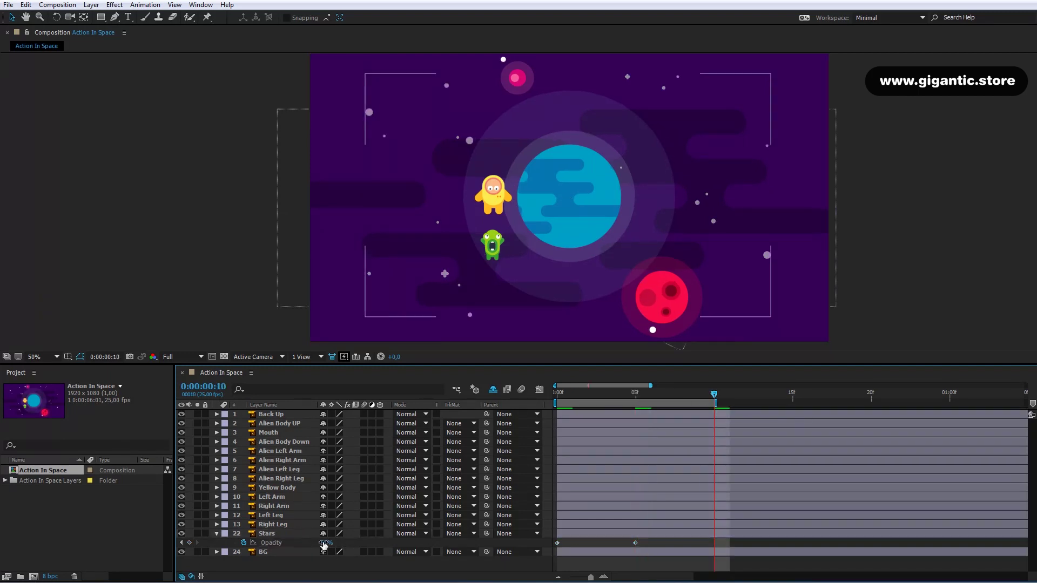
pyautogui.write('100')
pyautogui.press('Return')
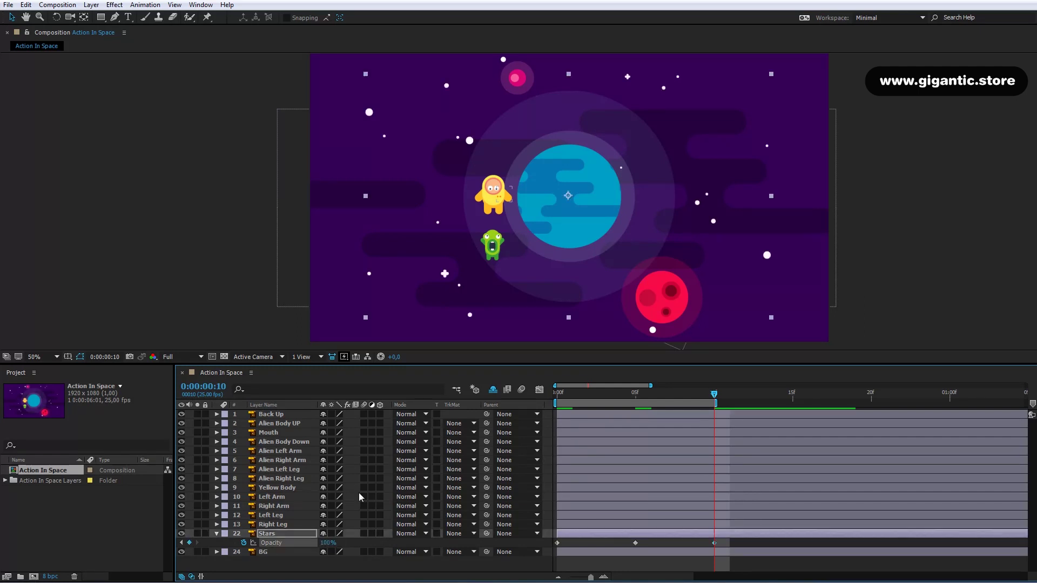
pyautogui.press('space')
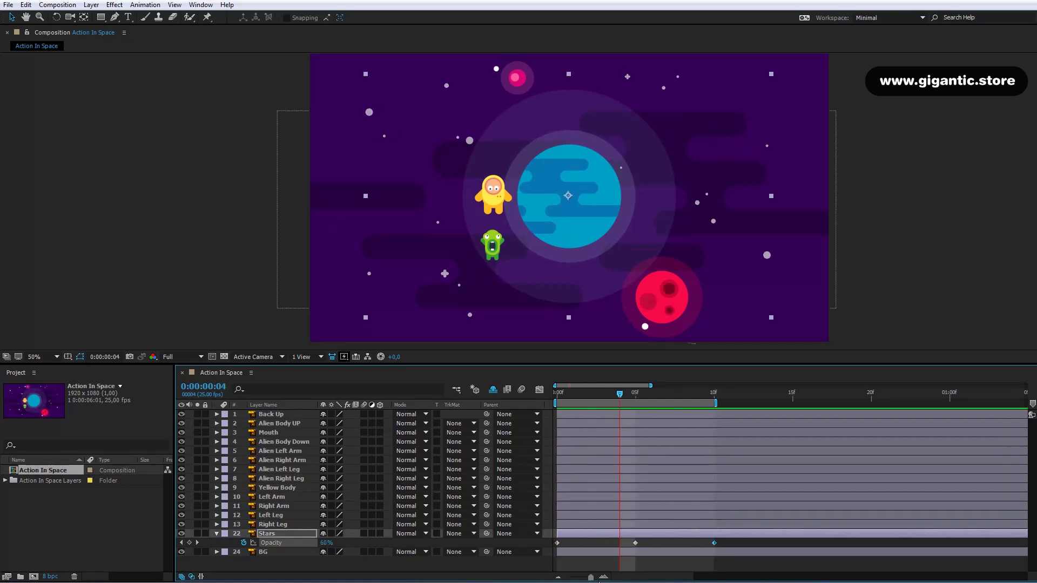
# - Extend the work area to 0:00:06:00, preview the full composition and return to 0:00:00:00
pyautogui.moveTo(590, 577); pyautogui.dragTo(569, 576)
pyautogui.moveTo(588, 402); pyautogui.dragTo(1024, 402)
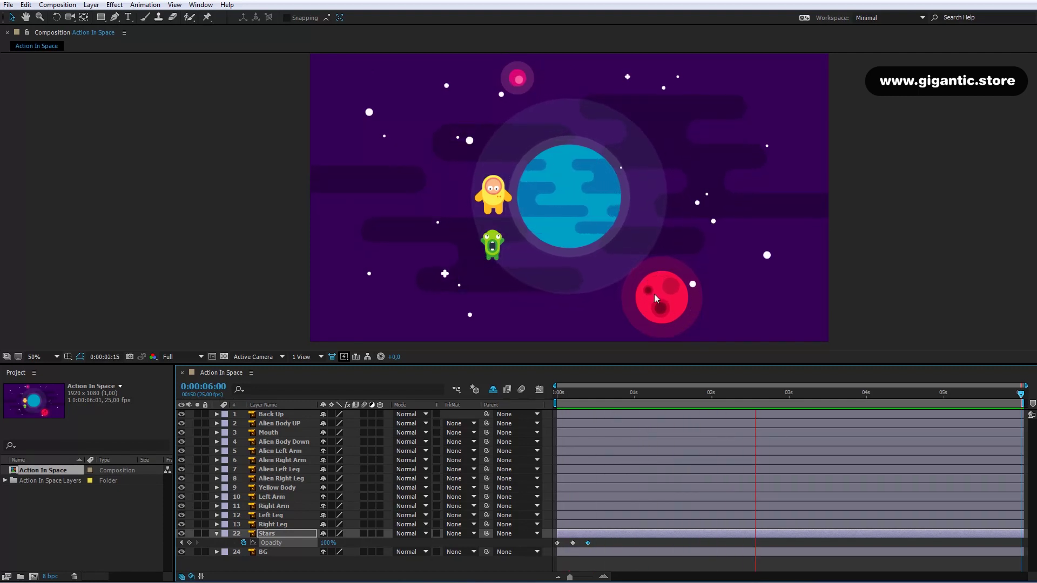
pyautogui.moveTo(558, 394); pyautogui.dragTo(533, 398)
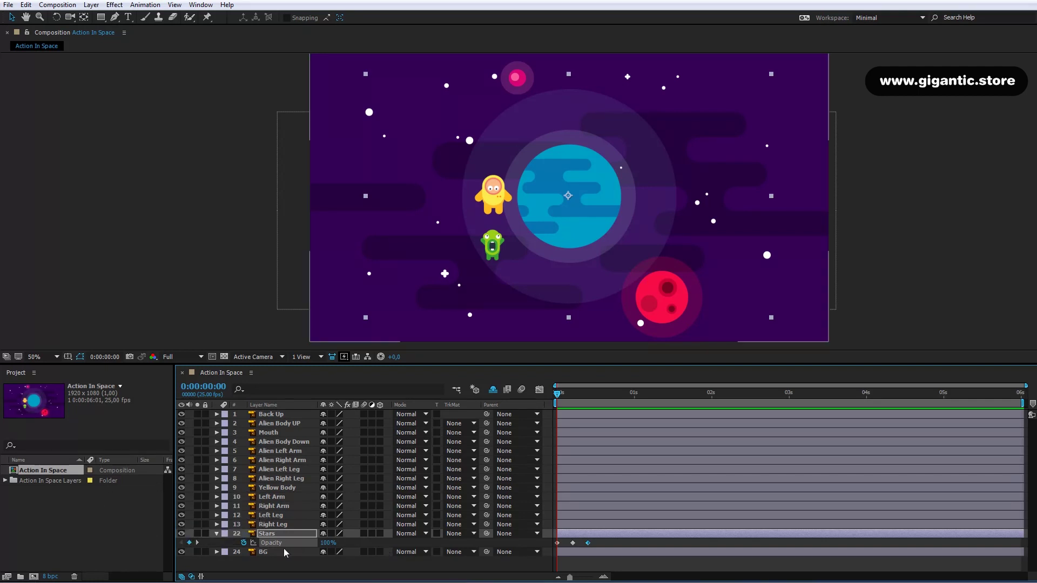
# - Add the expression loopOut("cycle"); to the Stars layer's Opacity and preview the repeating blink
pyautogui.keyDown('alt'); pyautogui.click(244, 543); pyautogui.keyUp('alt')
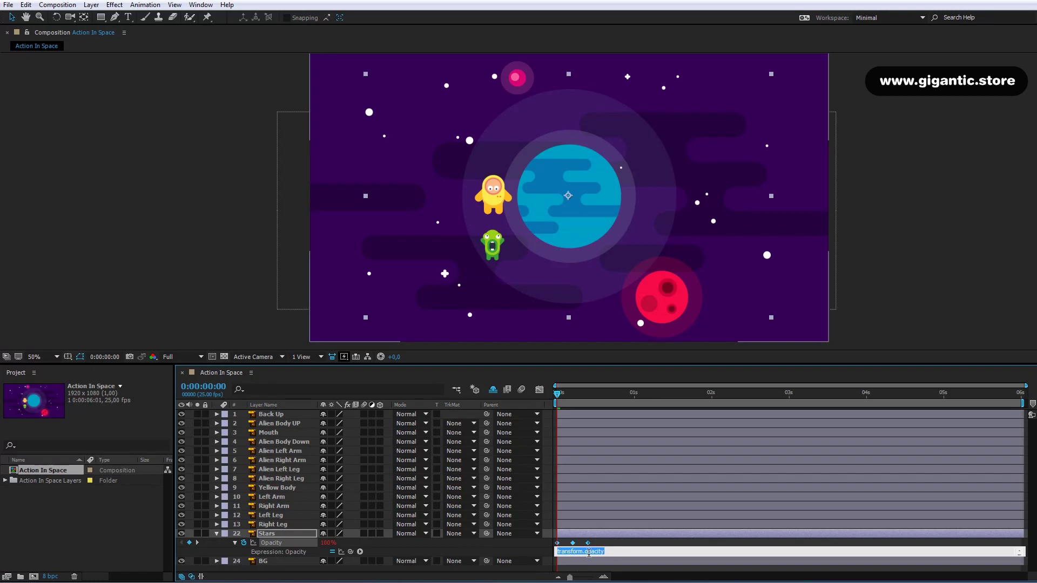
pyautogui.write('loopOut("cycle");')
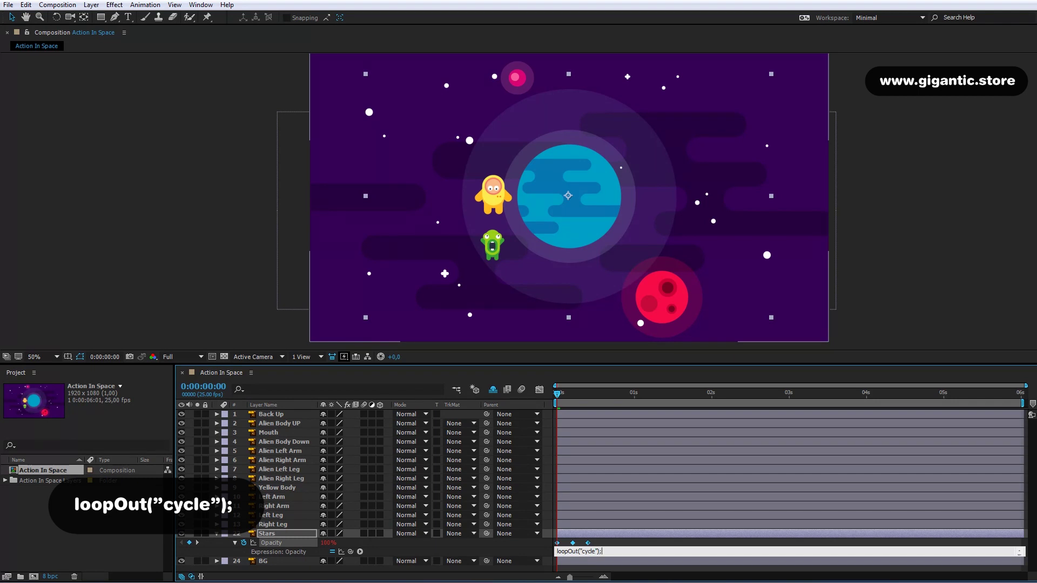
pyautogui.click(635, 568)
pyautogui.press('space')
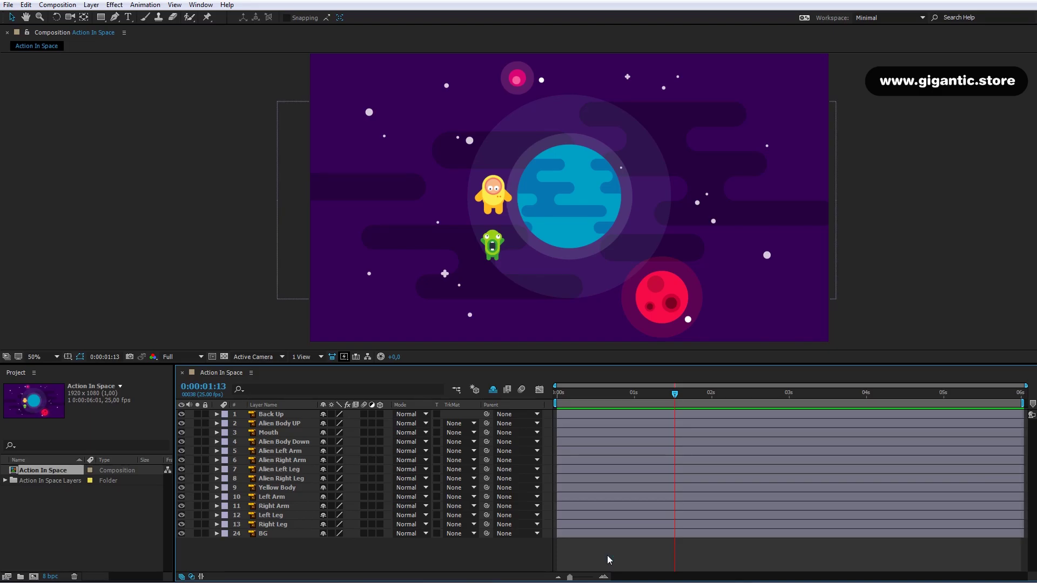
# - Try rotating the yellow character's Left Arm layer to 43° about its current anchor point, and undo the rotation
pyautogui.click(57, 356)
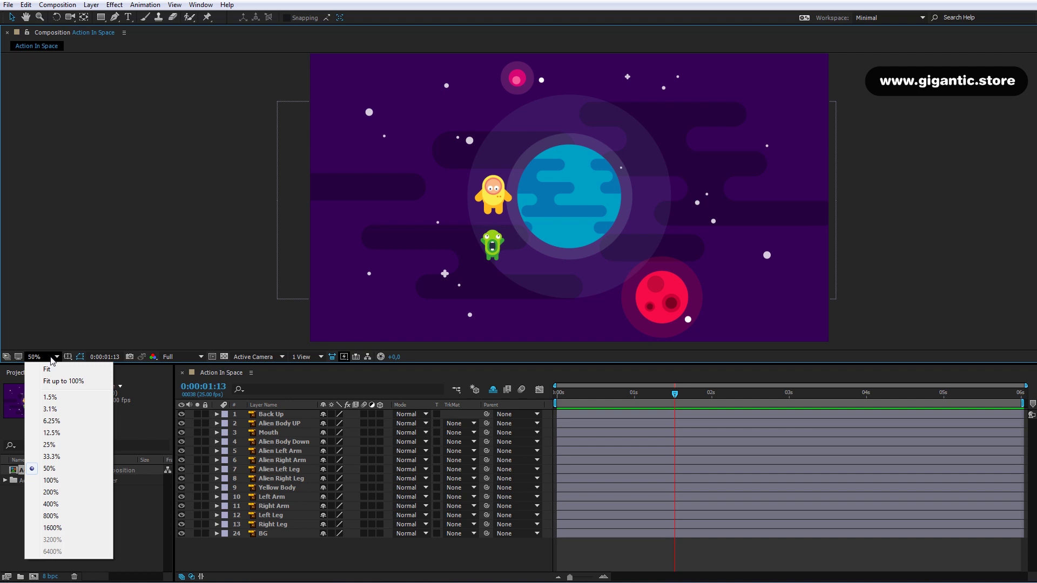
pyautogui.click(59, 485)
pyautogui.press('h')
pyautogui.moveTo(601, 197); pyautogui.dragTo(711, 198)
pyautogui.press('v')
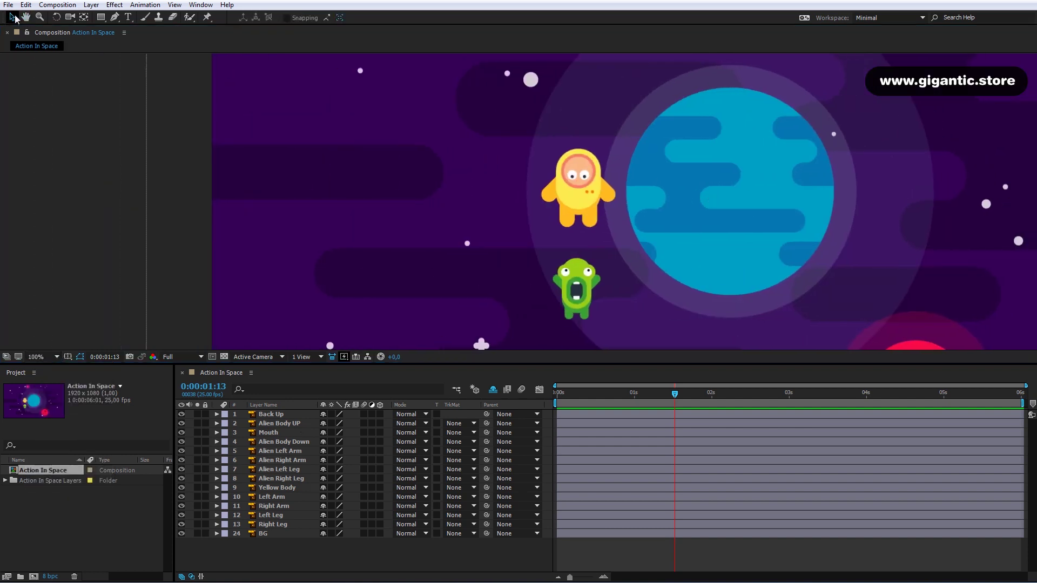
pyautogui.click(612, 211)
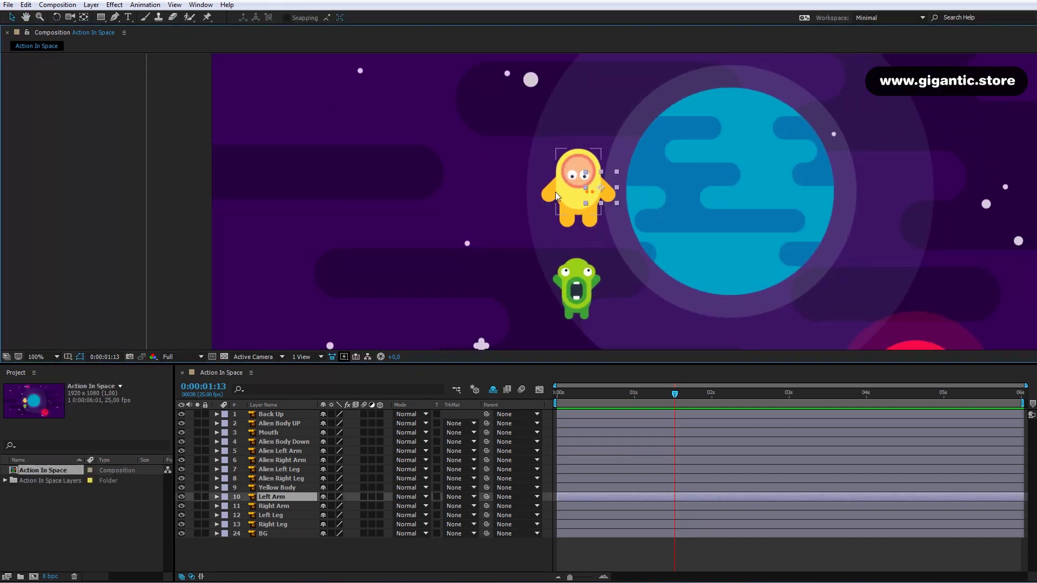
pyautogui.press('r')
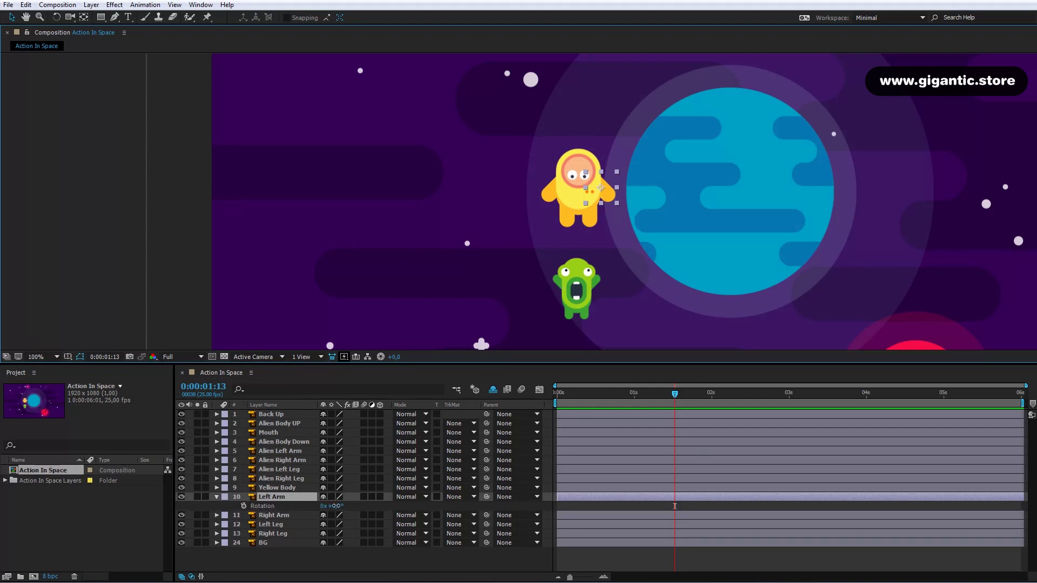
pyautogui.moveTo(335, 506); pyautogui.dragTo(359, 506)
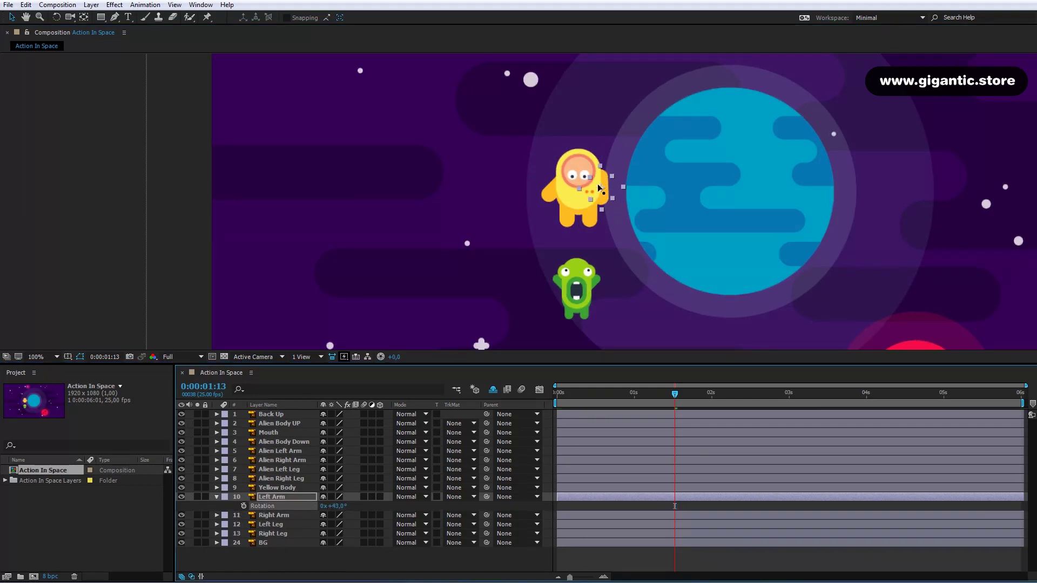
pyautogui.hotkey('ctrl', 'z')
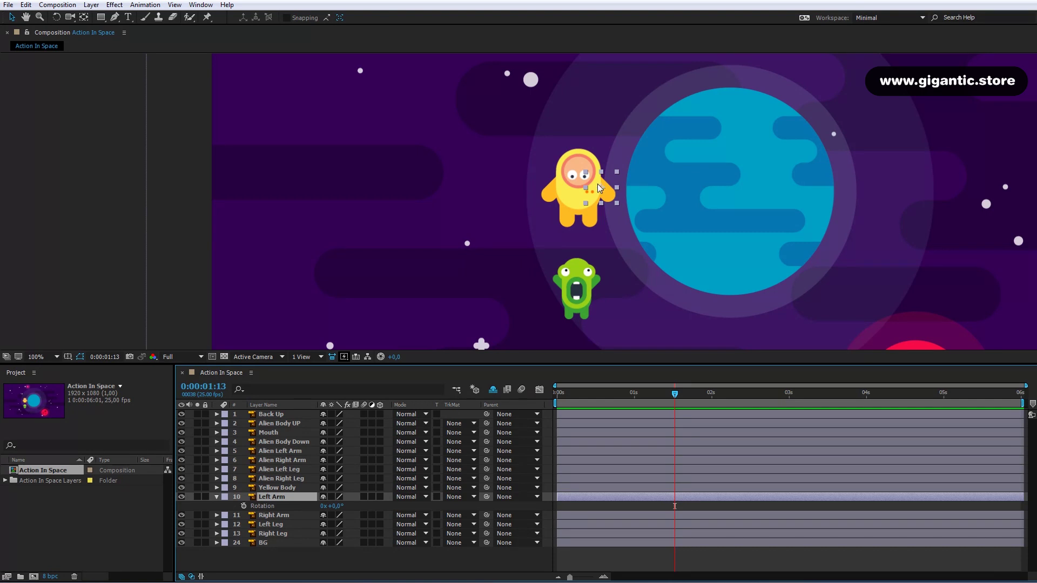
# - Move the Left Arm's anchor point to the shoulder, test the pivot with a rotation of -49° and undo that rotation
pyautogui.click(84, 19)
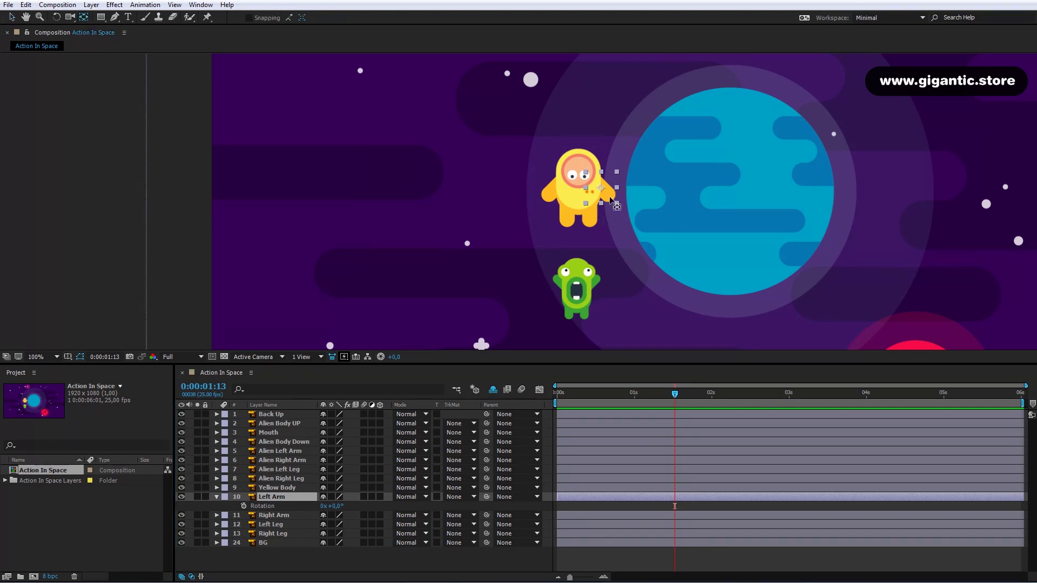
pyautogui.moveTo(600, 187); pyautogui.dragTo(594, 183)
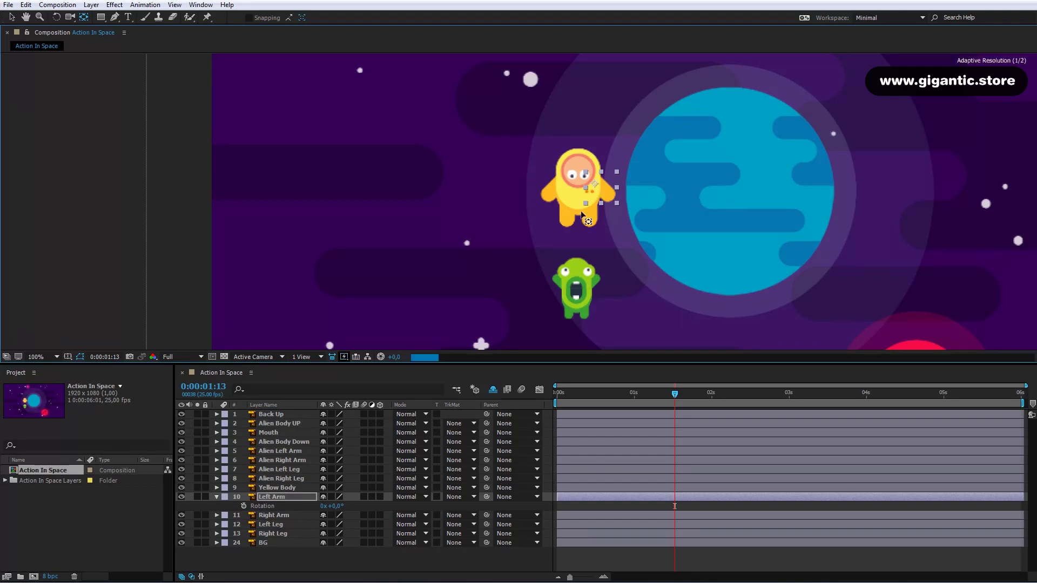
pyautogui.moveTo(338, 511); pyautogui.dragTo(335, 520)
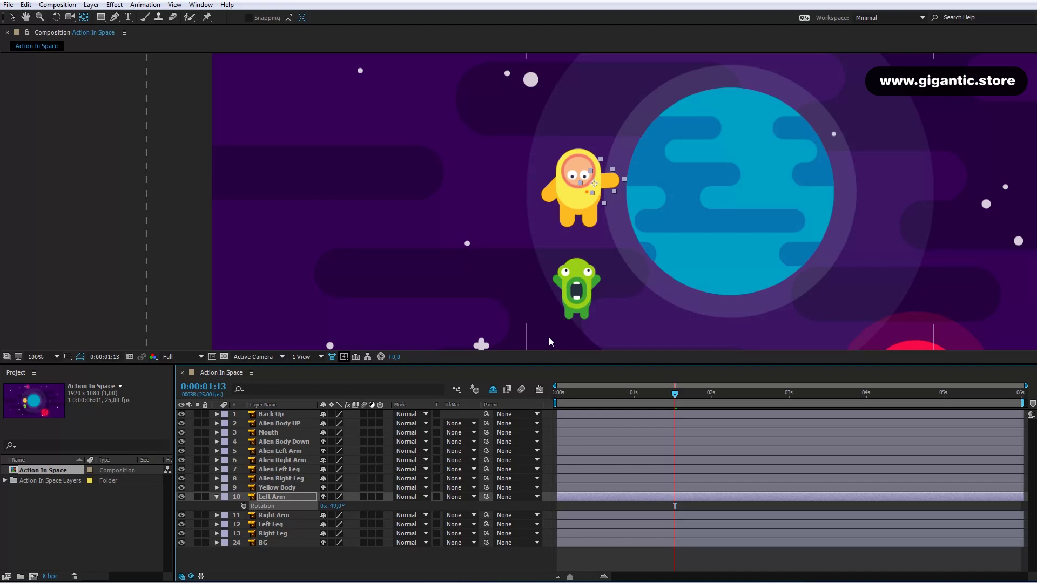
pyautogui.hotkey('ctrl', 'z')
# - Move the anchor points of the Right Arm, Left Leg and Right Leg layers to their joints with the yellow body
pyautogui.click(560, 194)
pyautogui.press('Return')
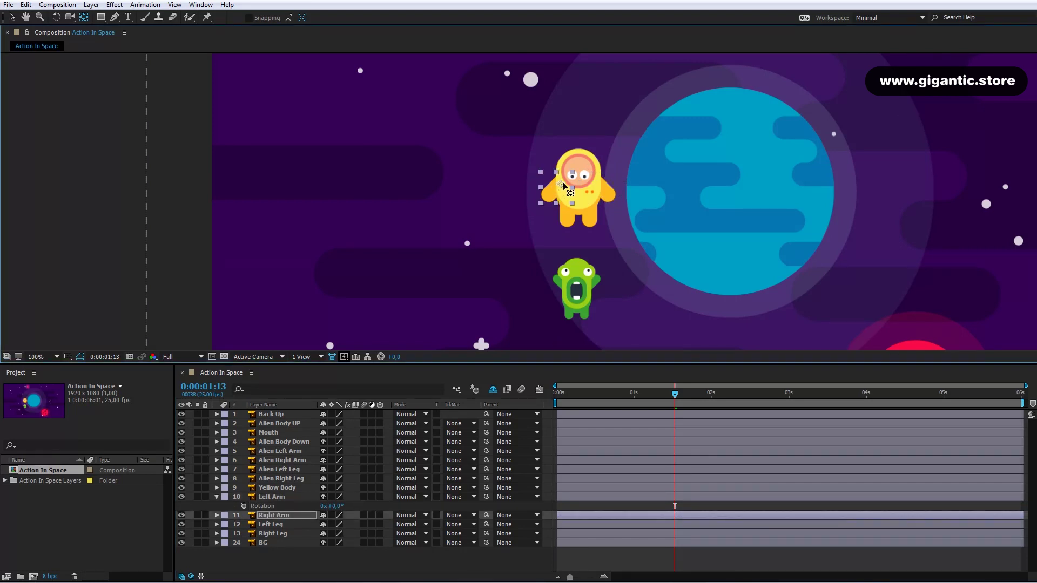
pyautogui.click(573, 224)
pyautogui.press('Return')
pyautogui.click(591, 222)
pyautogui.press('Return')
# - Try moving the Yellow Body layer away from its unattached limbs, and undo the move
pyautogui.click(587, 190)
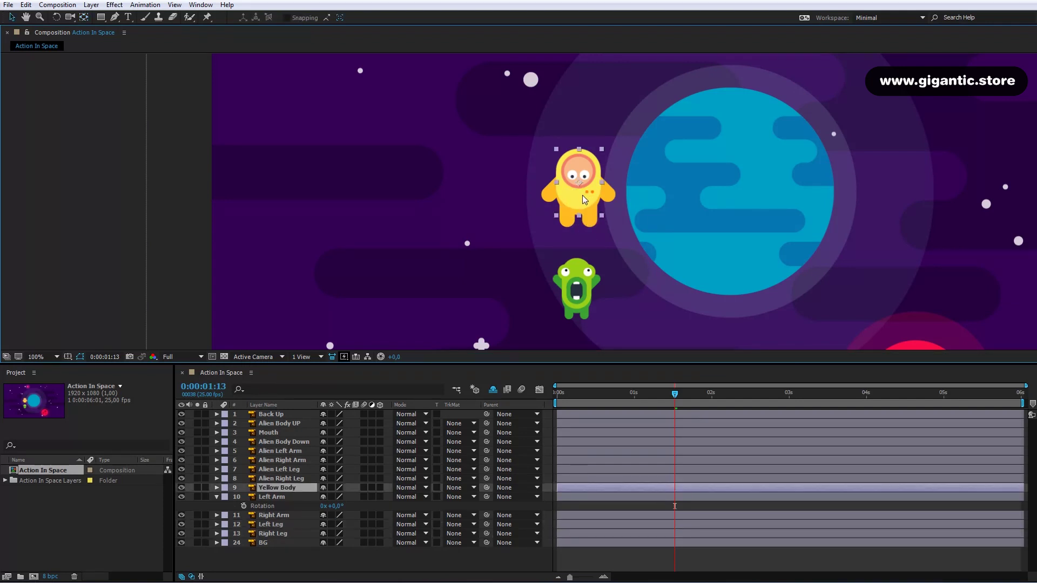
pyautogui.moveTo(575, 192); pyautogui.dragTo(487, 132)
pyautogui.press('Return')
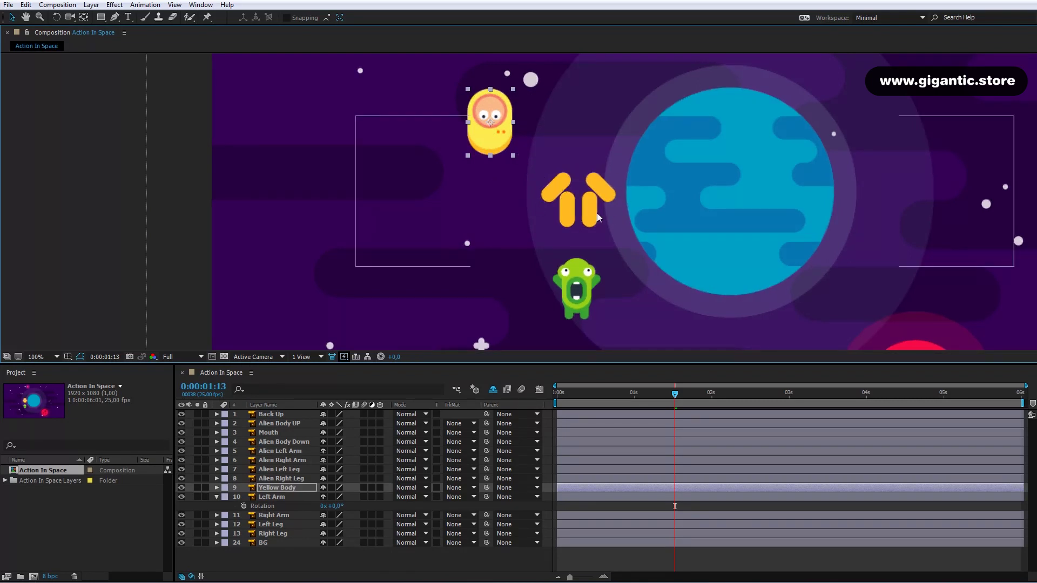
pyautogui.press('Return')
pyautogui.hotkey('ctrl', 'z')
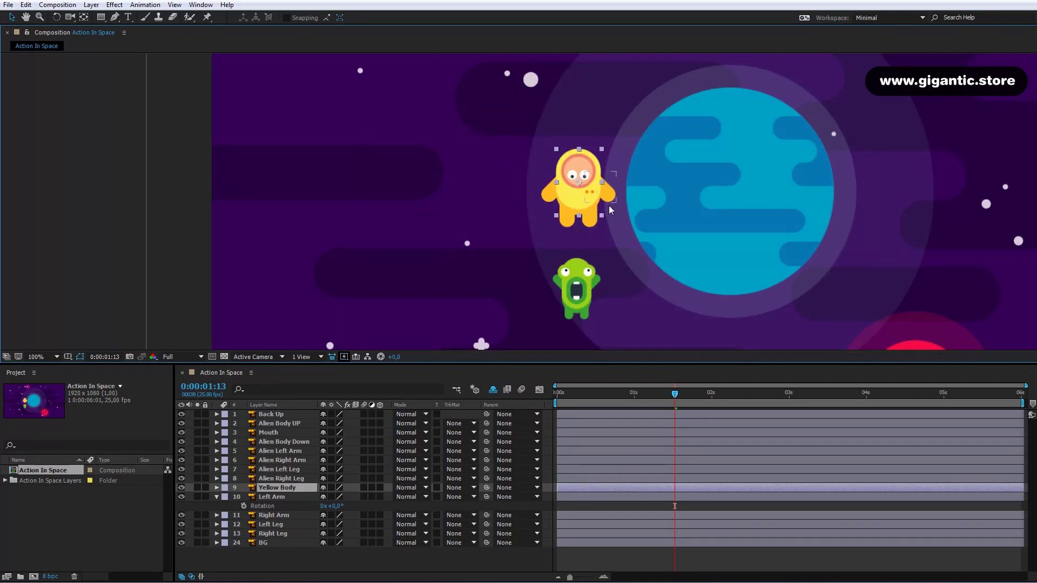
# - Parent the Left Arm, Right Arm, Left Leg and Right Leg layers to Yellow Body, and test the link by moving the body
pyautogui.click(279, 498)
pyautogui.keyDown('shift'); pyautogui.click(273, 534); pyautogui.keyUp('shift')
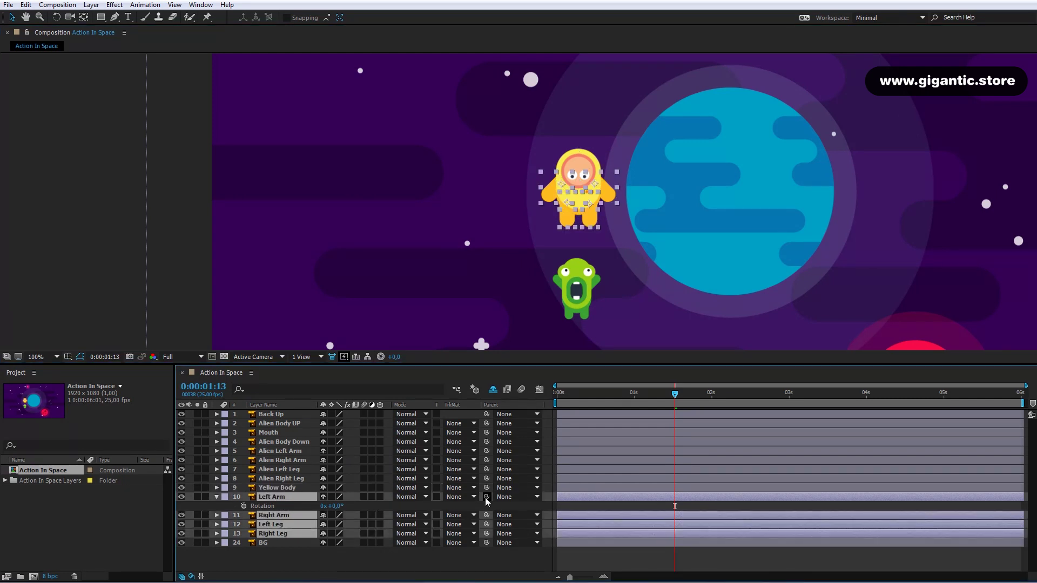
pyautogui.moveTo(374, 499); pyautogui.dragTo(281, 489)
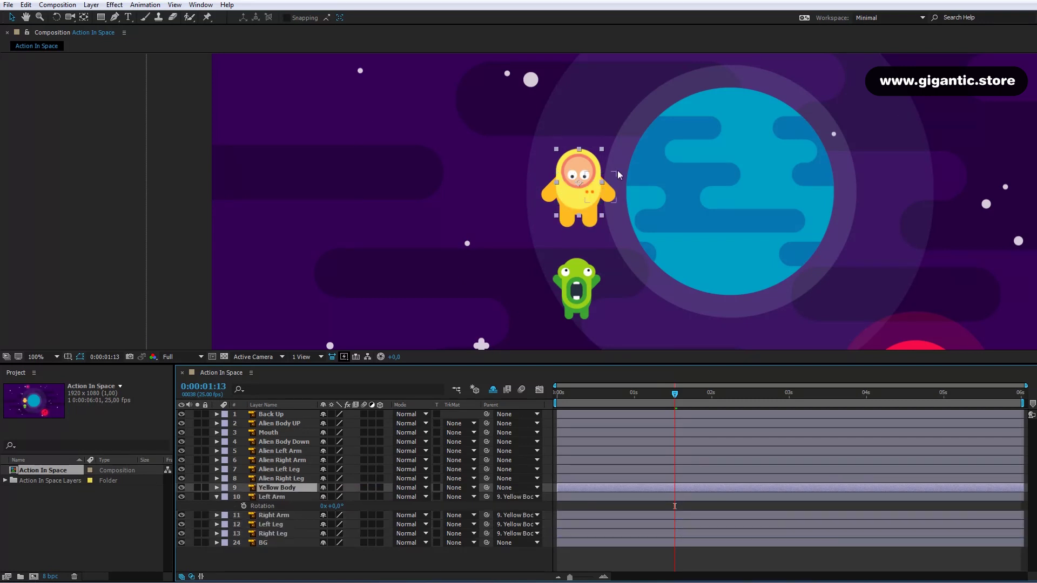
pyautogui.moveTo(570, 200); pyautogui.dragTo(595, 223)
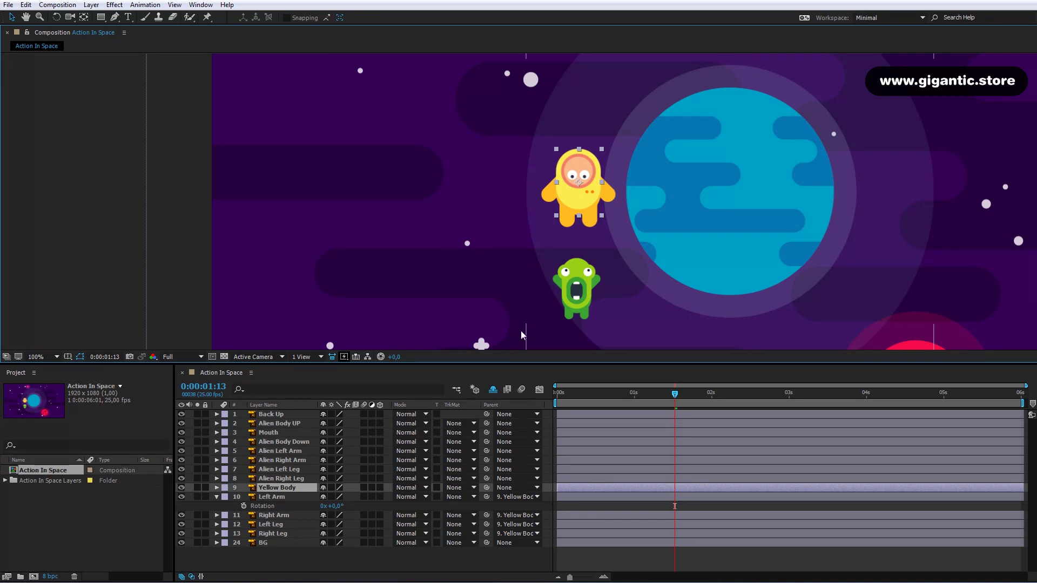
# - Go to 0:00:00:00 and shorten the work area so that it ends at frame 10
pyautogui.click(558, 400)
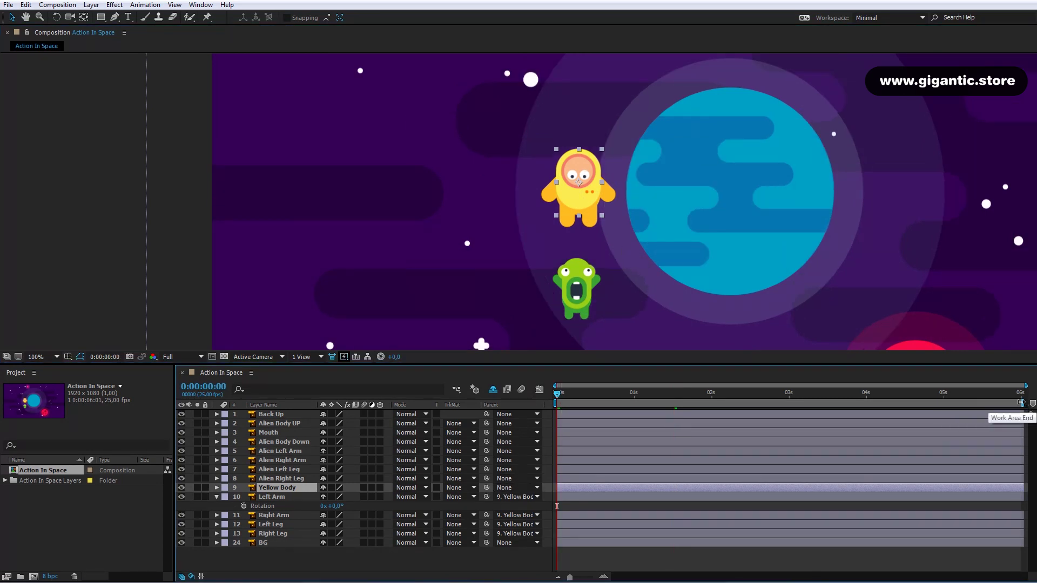
pyautogui.moveTo(1020, 403); pyautogui.dragTo(593, 527)
pyautogui.moveTo(570, 578); pyautogui.dragTo(582, 578)
pyautogui.moveTo(723, 577); pyautogui.dragTo(648, 577)
pyautogui.moveTo(661, 402); pyautogui.dragTo(644, 403)
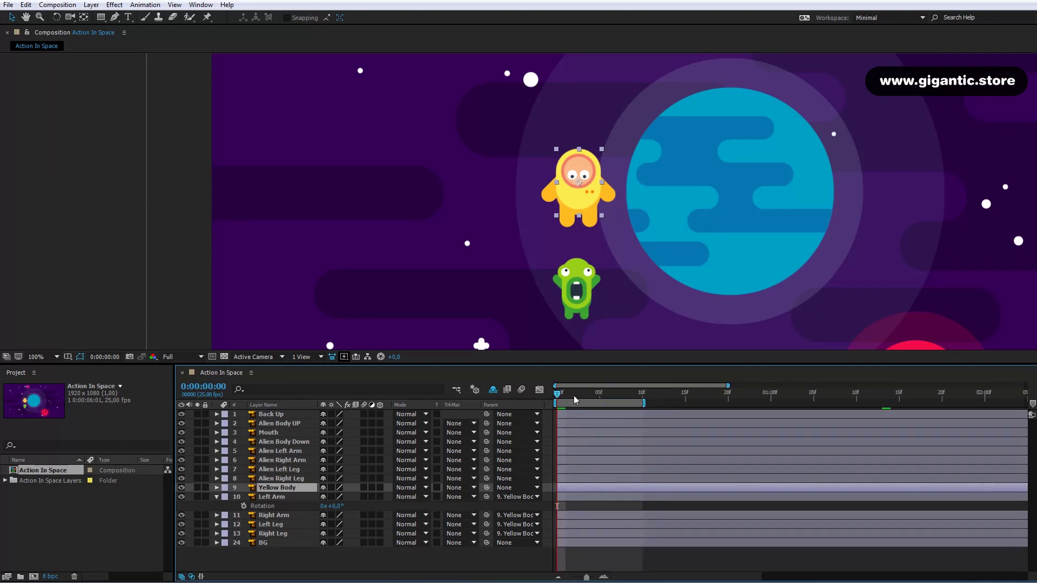
# - Keyframe the Left Arm's Rotation at 0° at 0:00:00:00 and at frame 5, trying -42° there before setting -70°
pyautogui.click(566, 500)
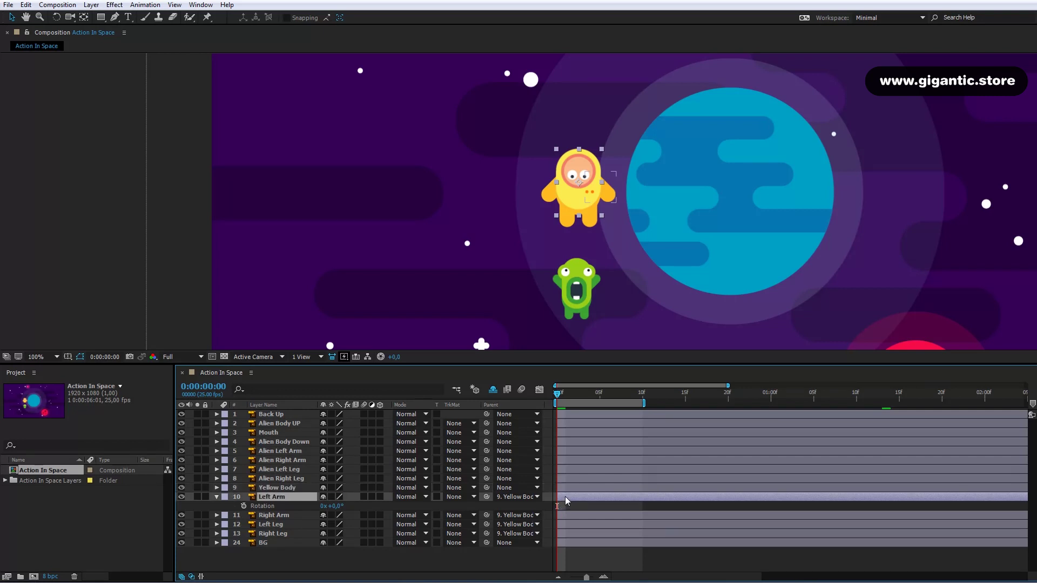
pyautogui.click(243, 505)
pyautogui.click(599, 393)
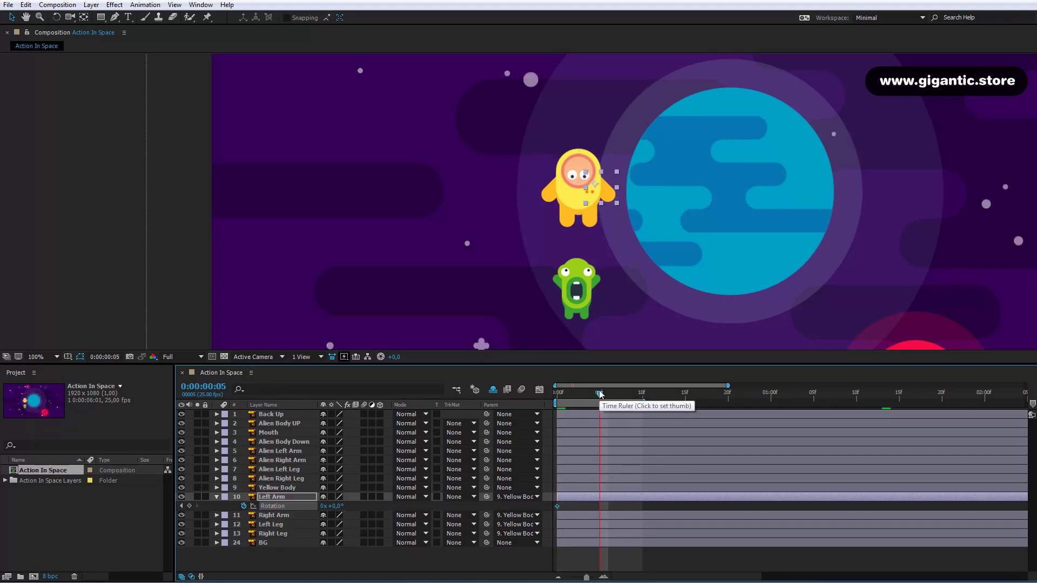
pyautogui.click(334, 506)
pyautogui.write('-42')
pyautogui.press('Return')
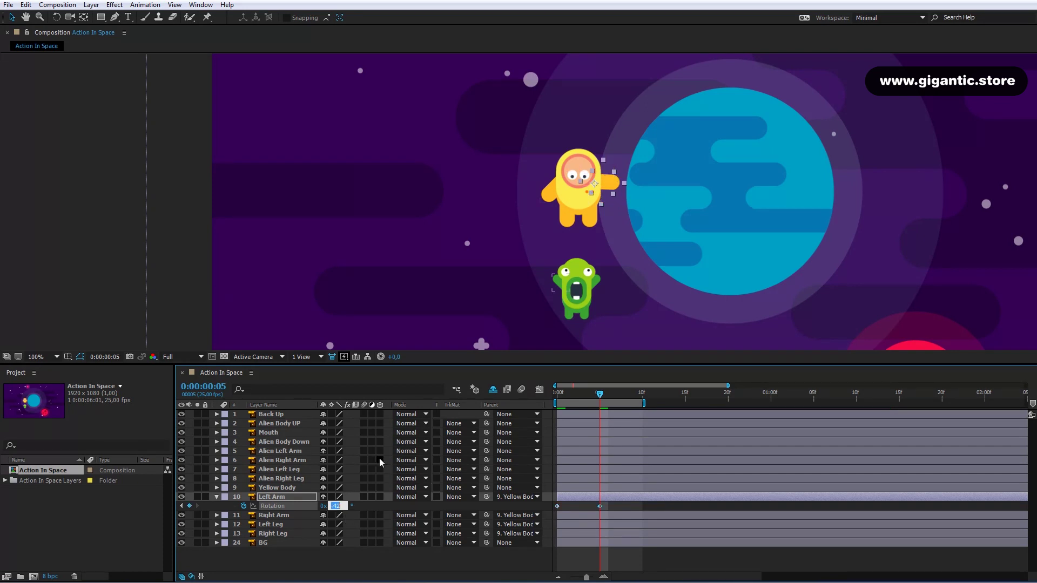
pyautogui.write('-70')
pyautogui.press('Return')
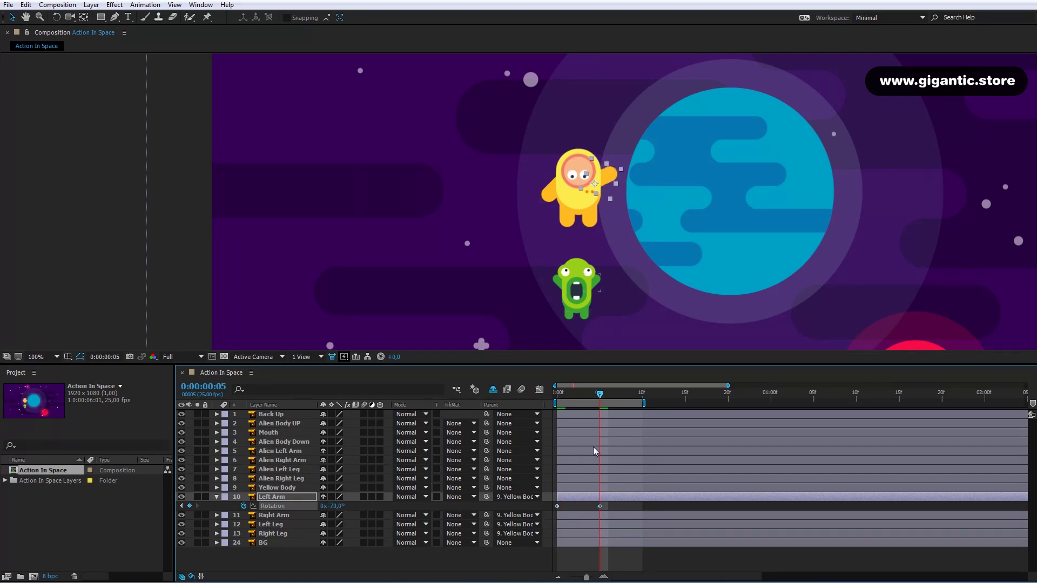
# - Copy the Left Arm's first Rotation keyframe to frame 10 and preview the arm's wave
pyautogui.click(642, 397)
pyautogui.click(556, 506)
pyautogui.hotkey('ctrl', 'c')
pyautogui.hotkey('ctrl', 'v')
pyautogui.press('space')
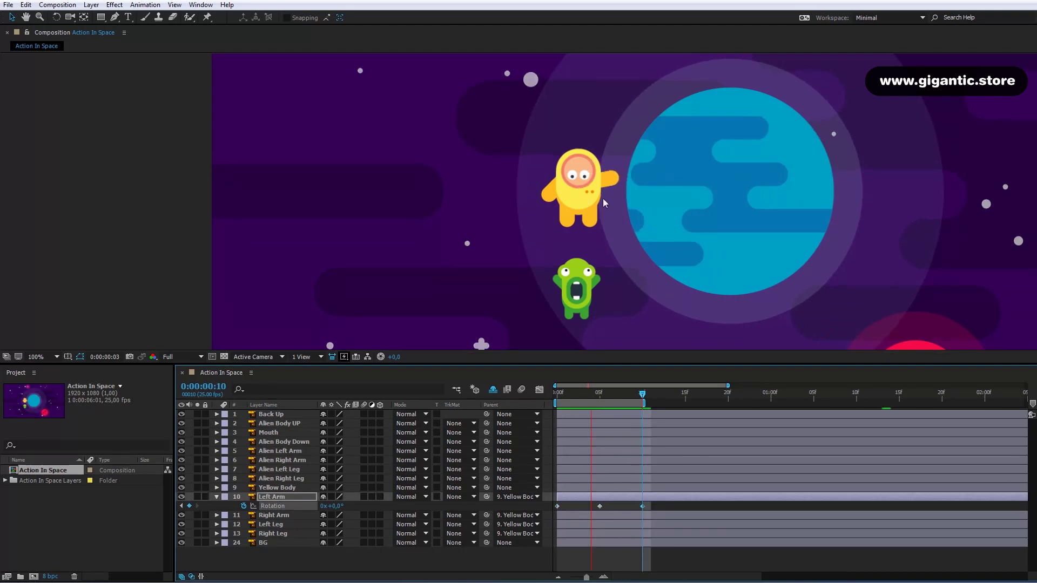
pyautogui.press('space')
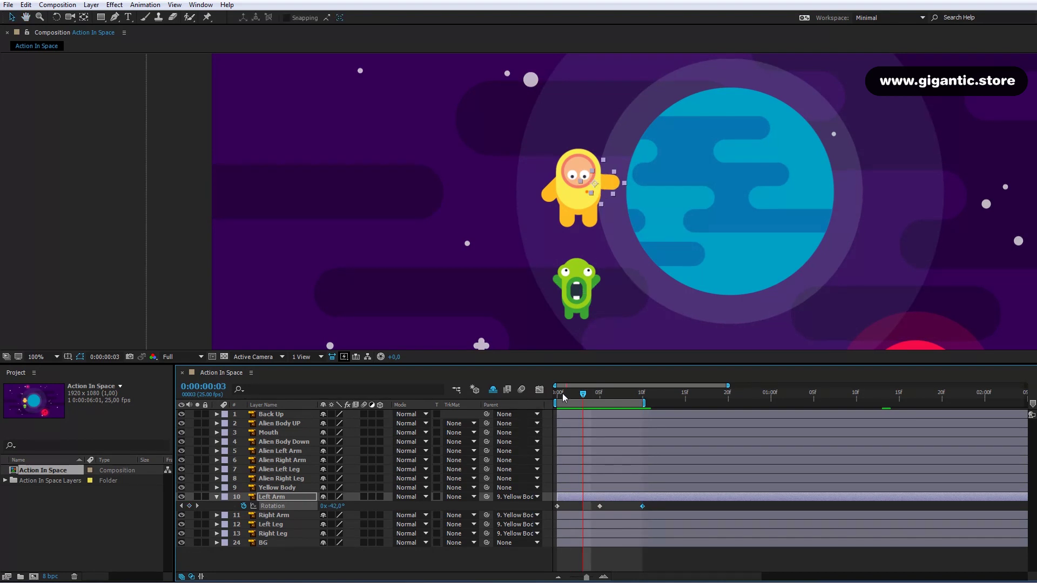
# - Keyframe the Right Arm's Rotation at 0° at 0:00:00:00 and at +70° at frame 5
pyautogui.moveTo(563, 397); pyautogui.dragTo(549, 503)
pyautogui.click(565, 516)
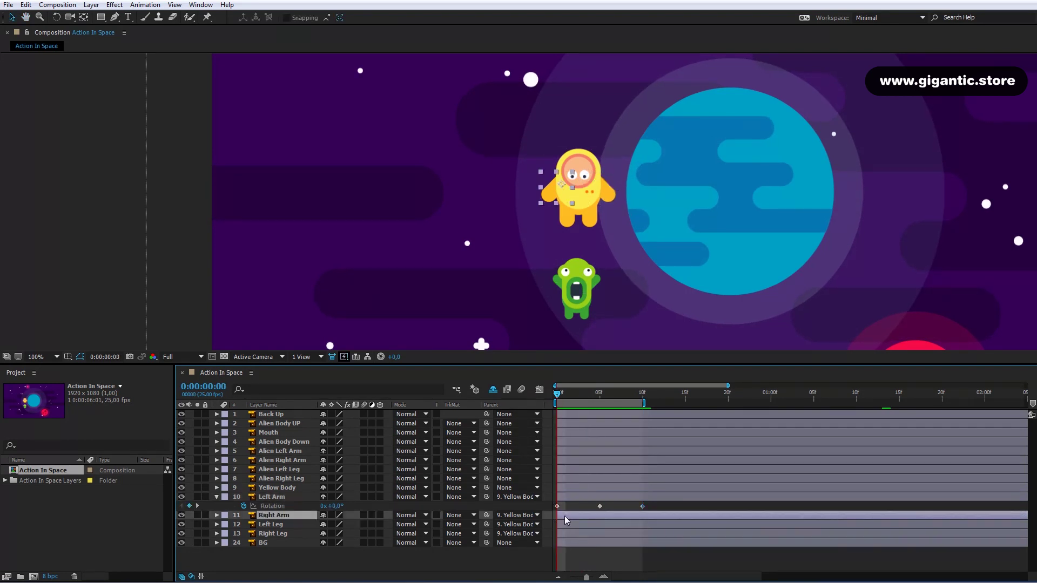
pyautogui.press('r')
pyautogui.hotkey('alt', 'shift', 'r')
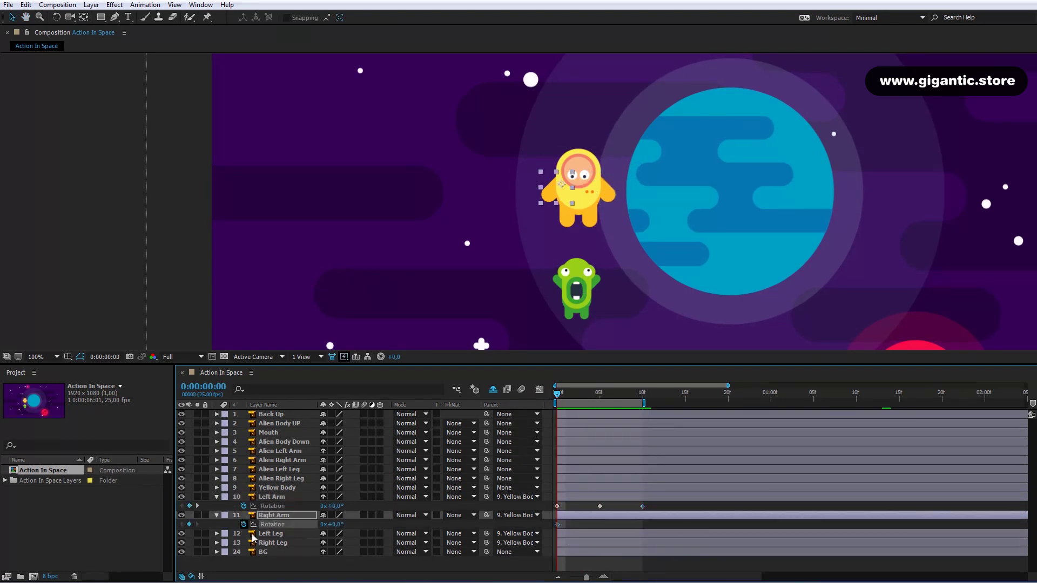
pyautogui.click(598, 403)
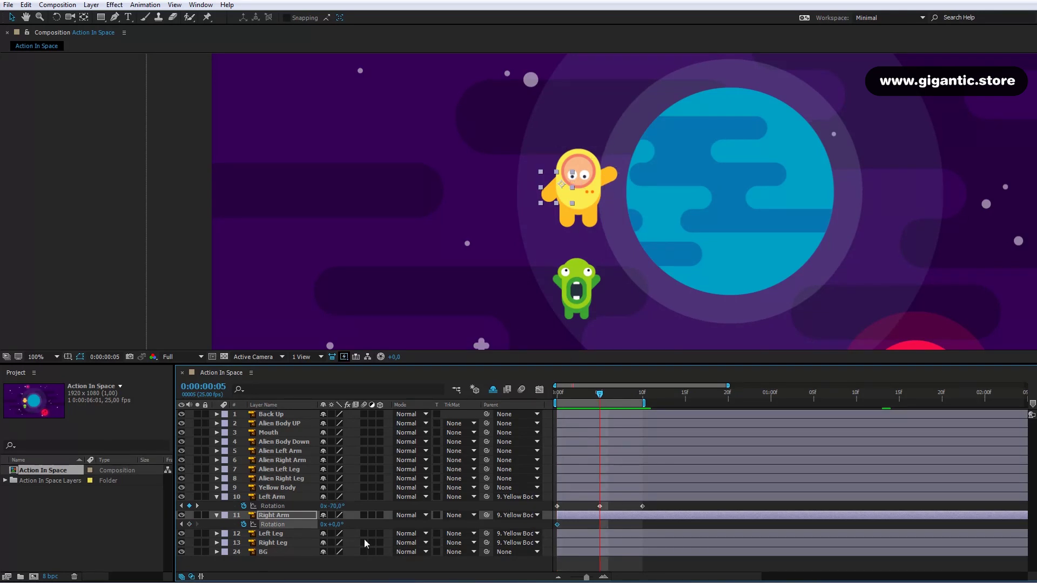
pyautogui.write('+70')
pyautogui.press('Return')
# - Copy the Right Arm's first Rotation keyframe to frame 10 and preview both arms waving
pyautogui.click(642, 402)
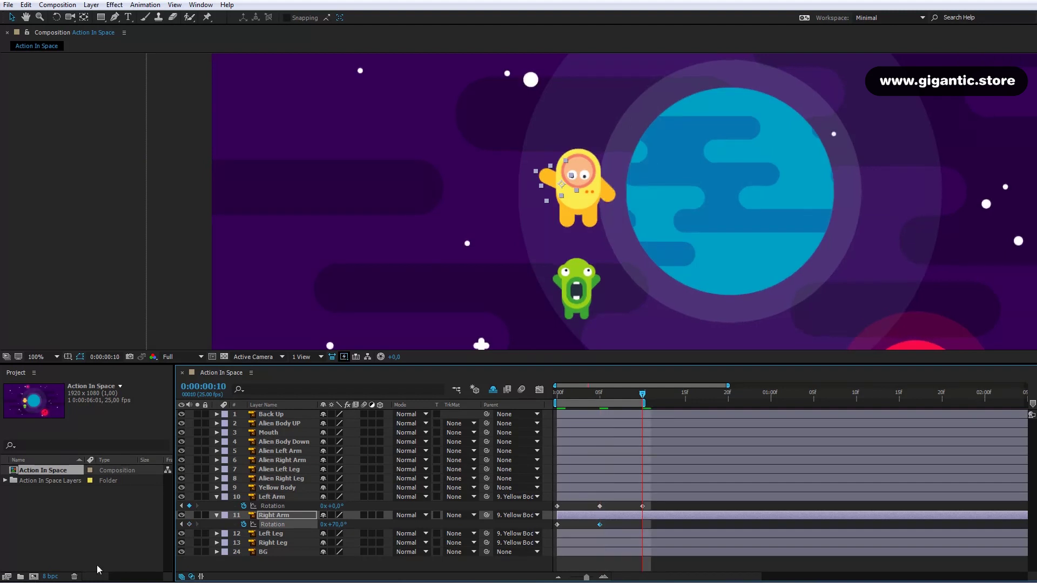
pyautogui.click(557, 525)
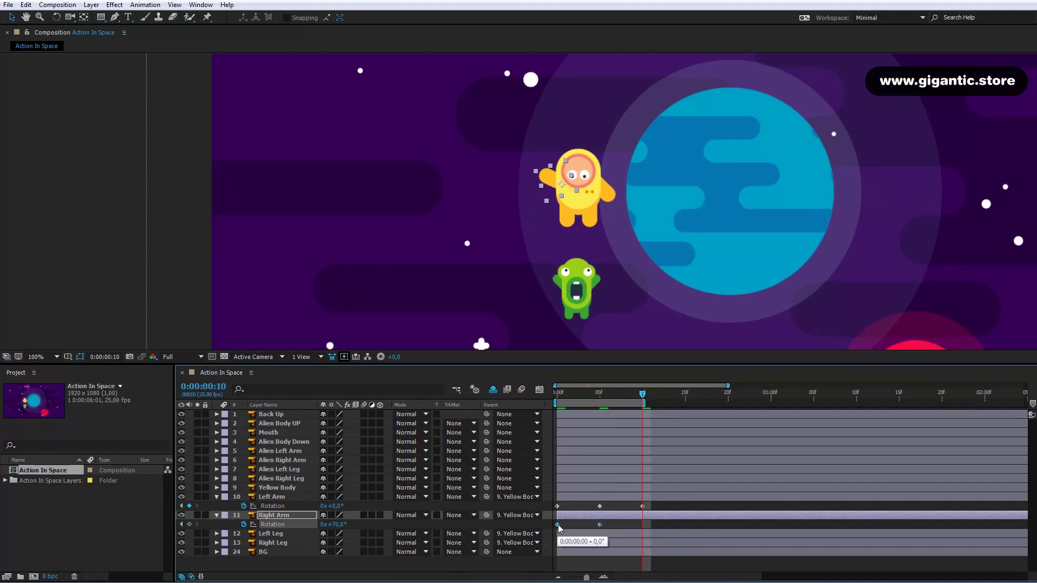
pyautogui.hotkey('ctrl', 'c')
pyautogui.hotkey('ctrl', 'v')
pyautogui.press('space')
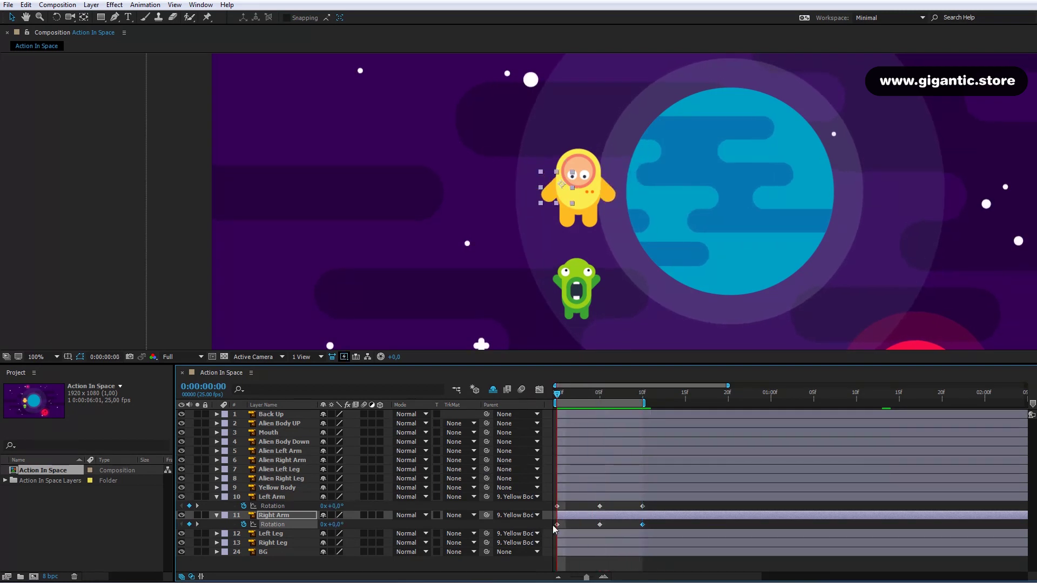
# - Keyframe the Left Leg's Rotation at 0° at 0:00:00:00 and at +10° at frame 5
pyautogui.click(564, 534)
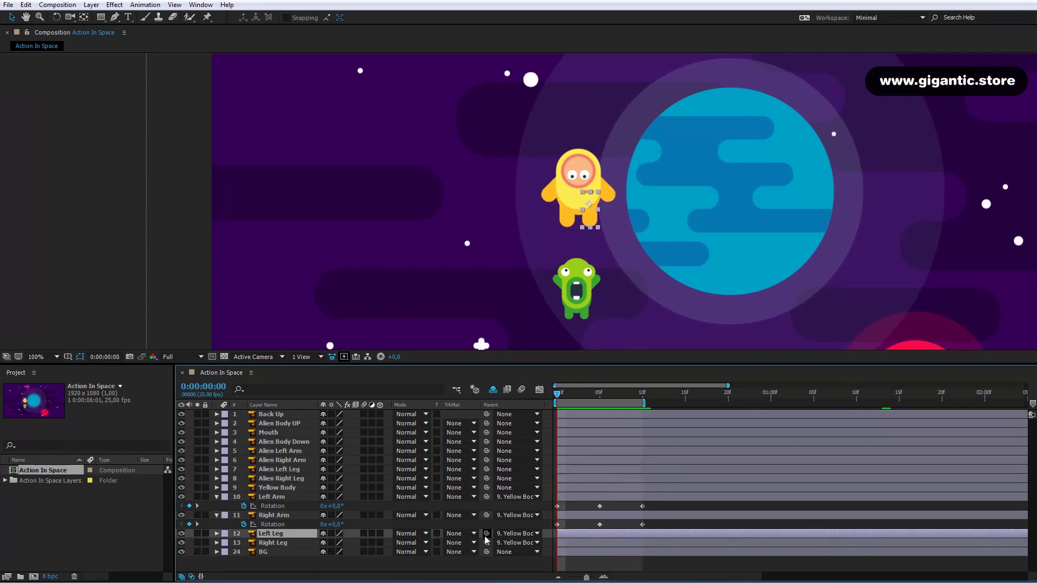
pyautogui.press('r')
pyautogui.click(599, 393)
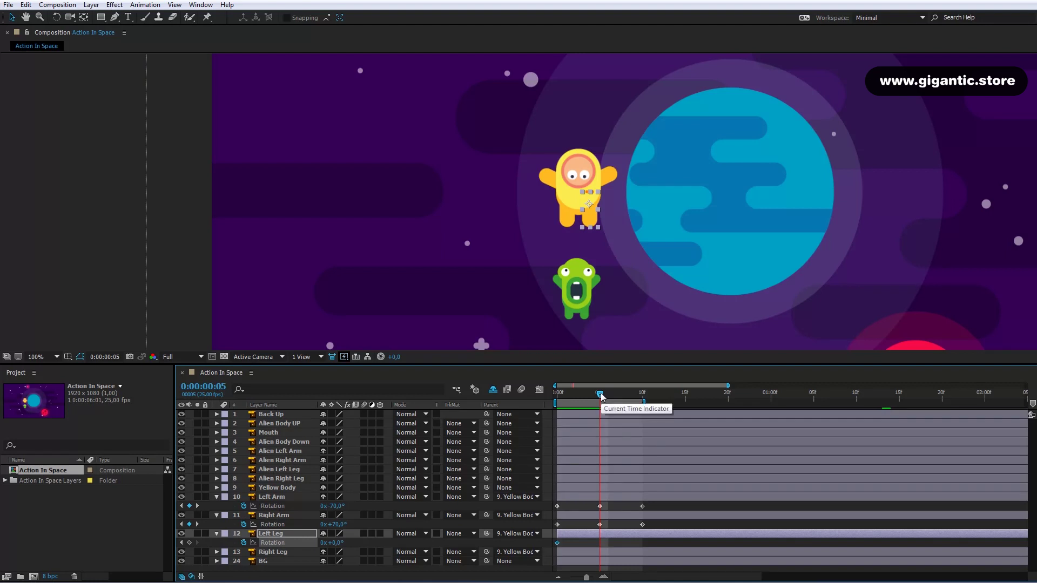
pyautogui.write('10')
pyautogui.press('Return')
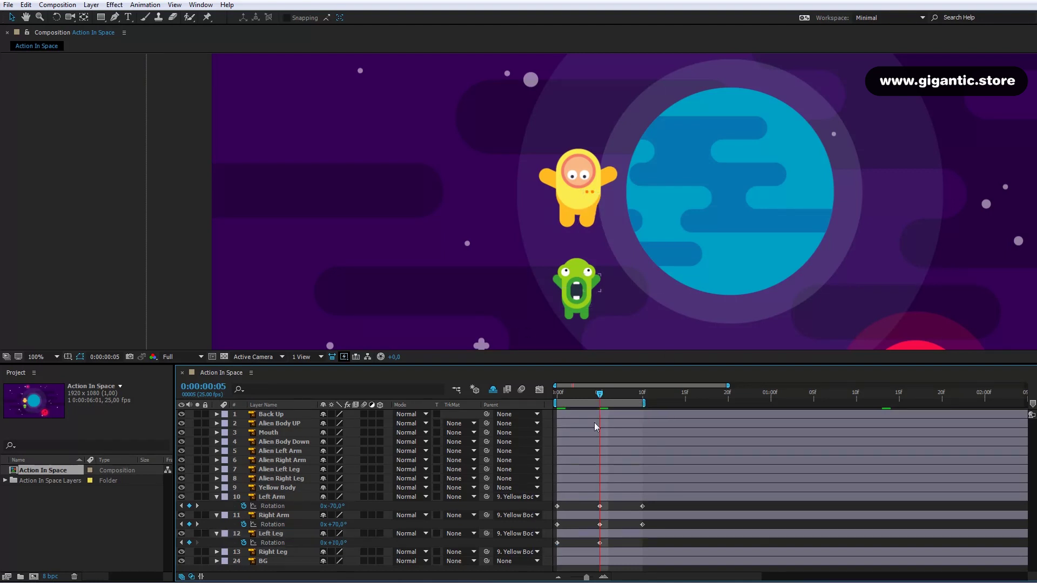
# - Keyframe the Left Leg's Rotation back at 0° at frame 10 and preview the leg's swing
pyautogui.click(642, 395)
pyautogui.click(332, 542)
pyautogui.write('0')
pyautogui.press('Return')
pyautogui.press('space')
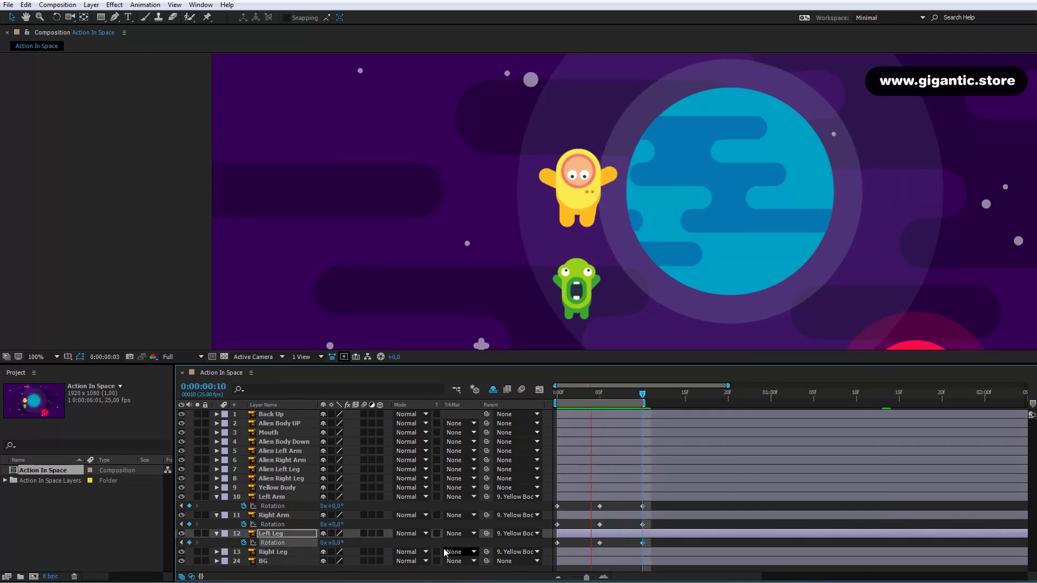
# - Keyframe the Right Leg's Rotation at 0° at 0:00:00:00 and at -10° at frame 5
pyautogui.click(557, 394)
pyautogui.click(217, 552)
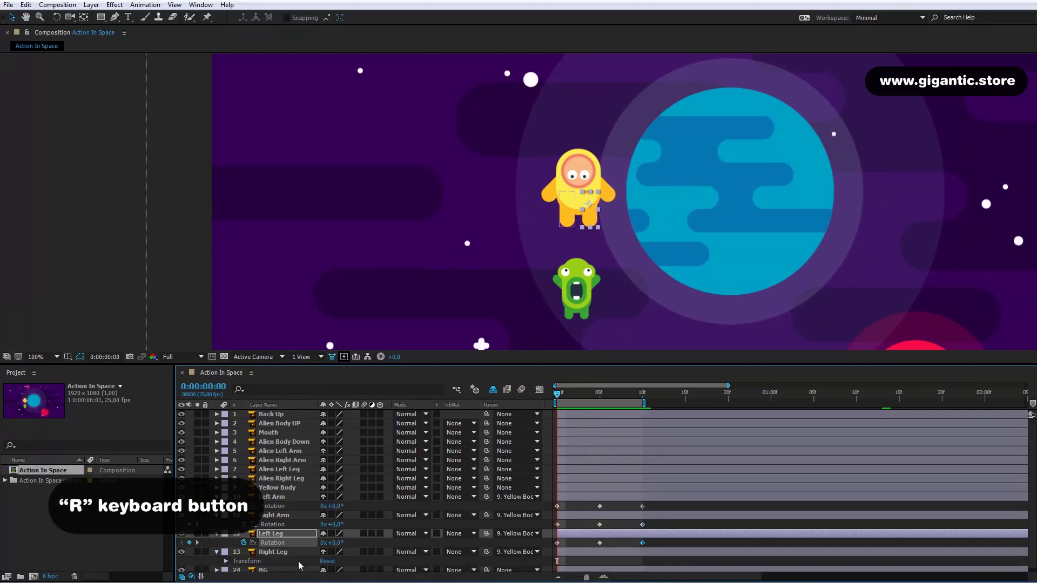
pyautogui.click(280, 553)
pyautogui.hotkey('alt', 'shift', 'r')
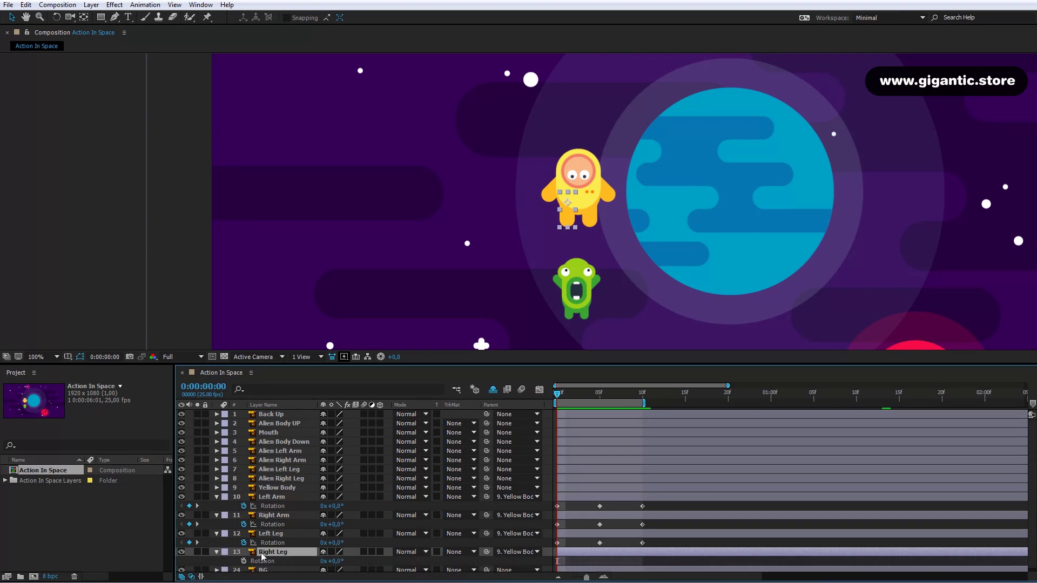
pyautogui.click(600, 394)
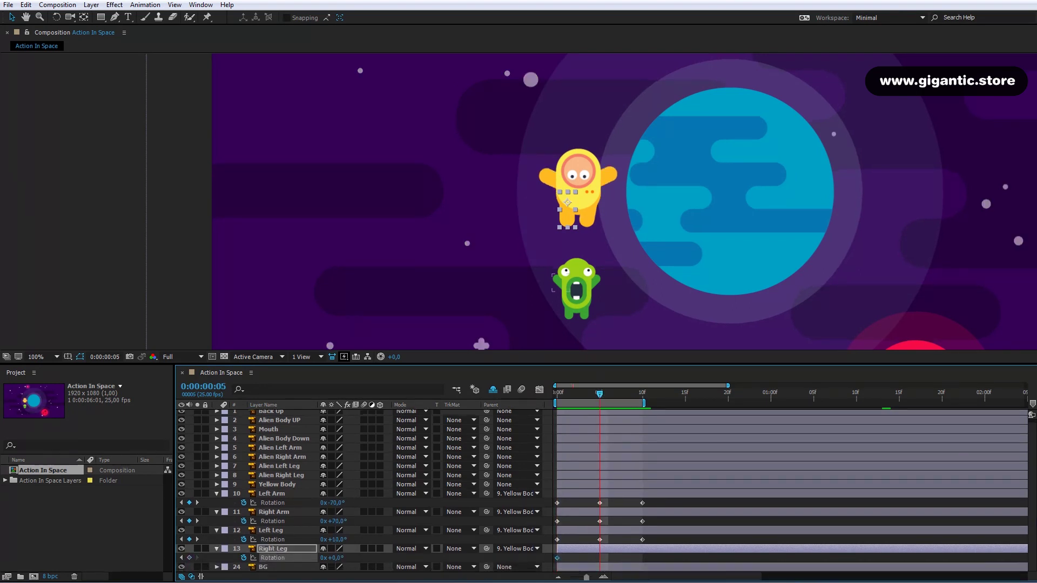
pyautogui.write('10')
pyautogui.press('Return')
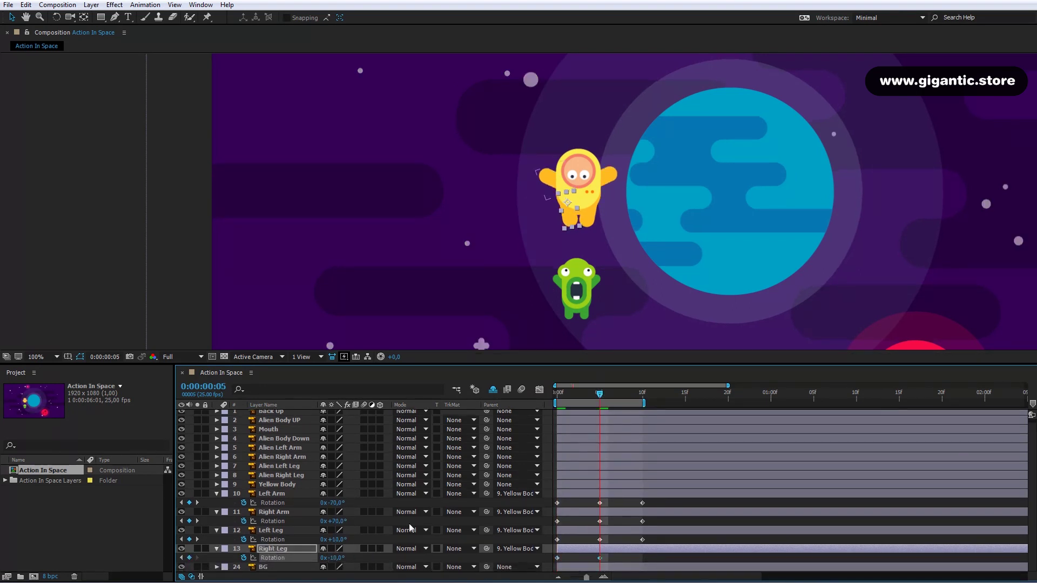
# - Keyframe the Right Leg's Rotation back at 0° at frame 10 and preview all four limbs moving
pyautogui.click(643, 394)
pyautogui.click(336, 558)
pyautogui.write('0')
pyautogui.press('Return')
pyautogui.press('space')
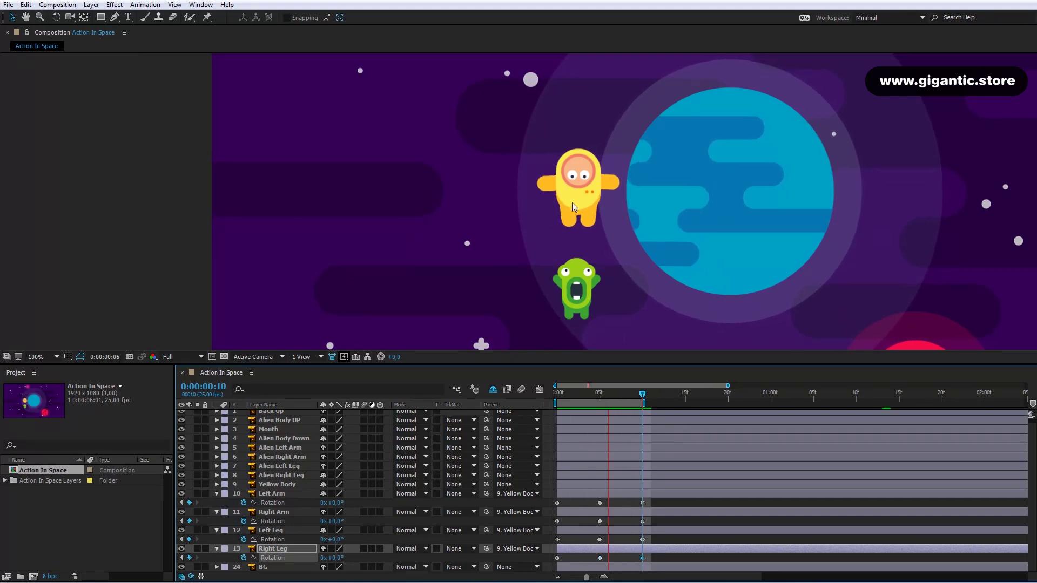
pyautogui.press('space')
# - Preview the limb motion with the work area extended to just past one second, and return the work area's end to frame 10
pyautogui.moveTo(643, 403); pyautogui.dragTo(798, 402)
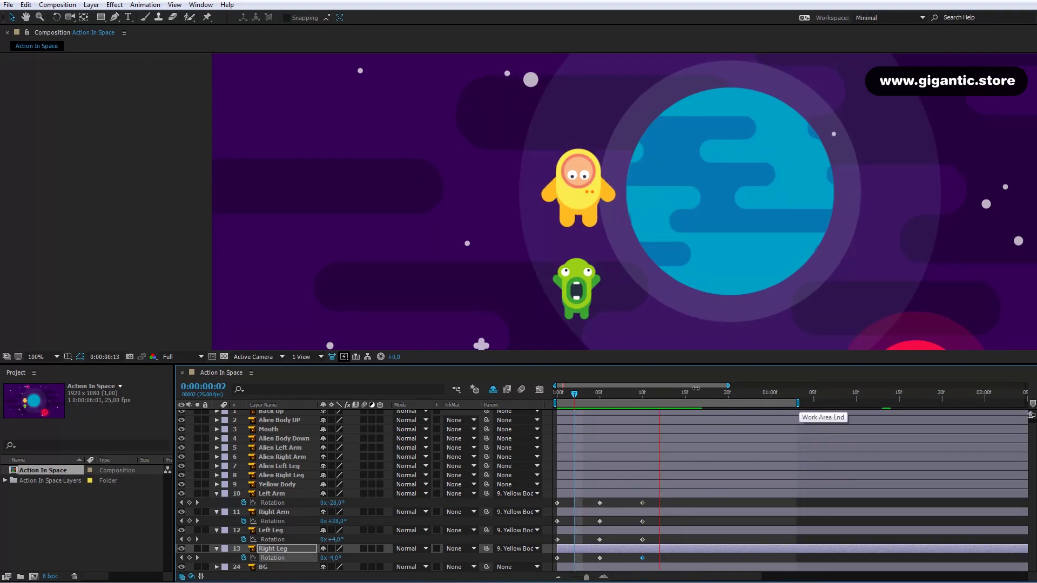
pyautogui.press('space')
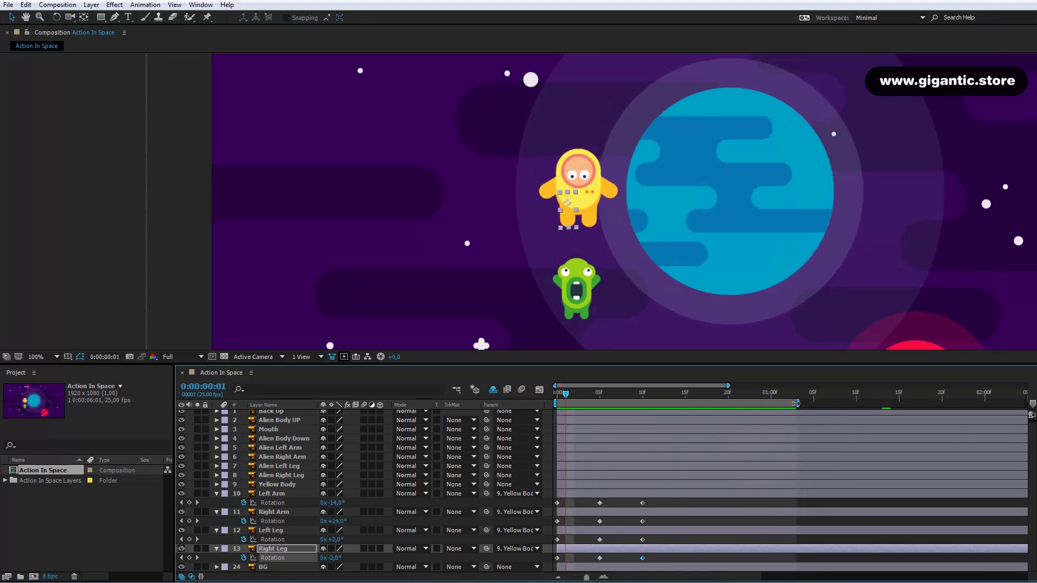
pyautogui.moveTo(796, 401); pyautogui.dragTo(652, 404)
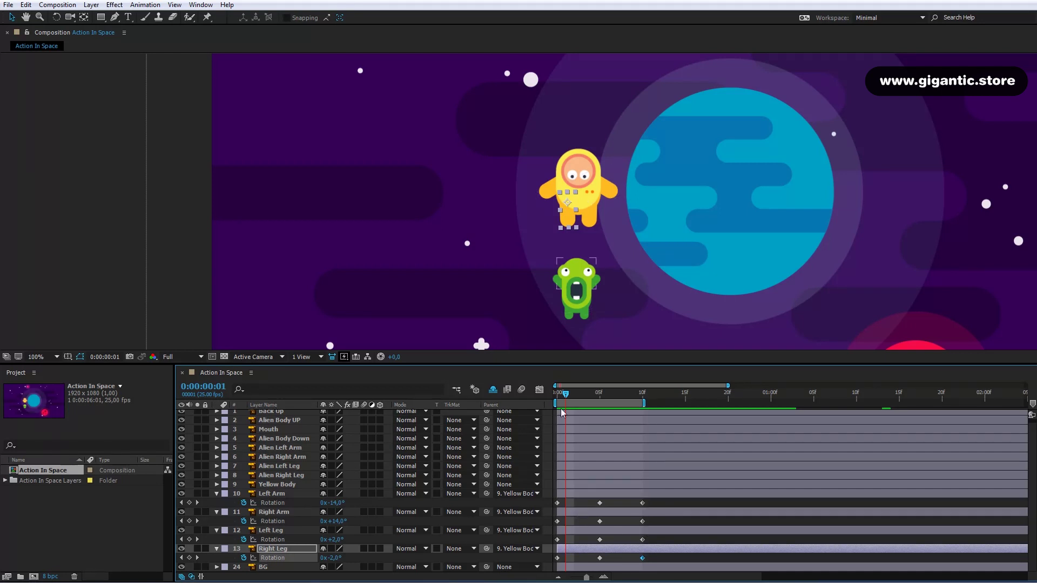
# - Add the expression loopOut("cycle"); to the Left Arm's Rotation
pyautogui.click(557, 503)
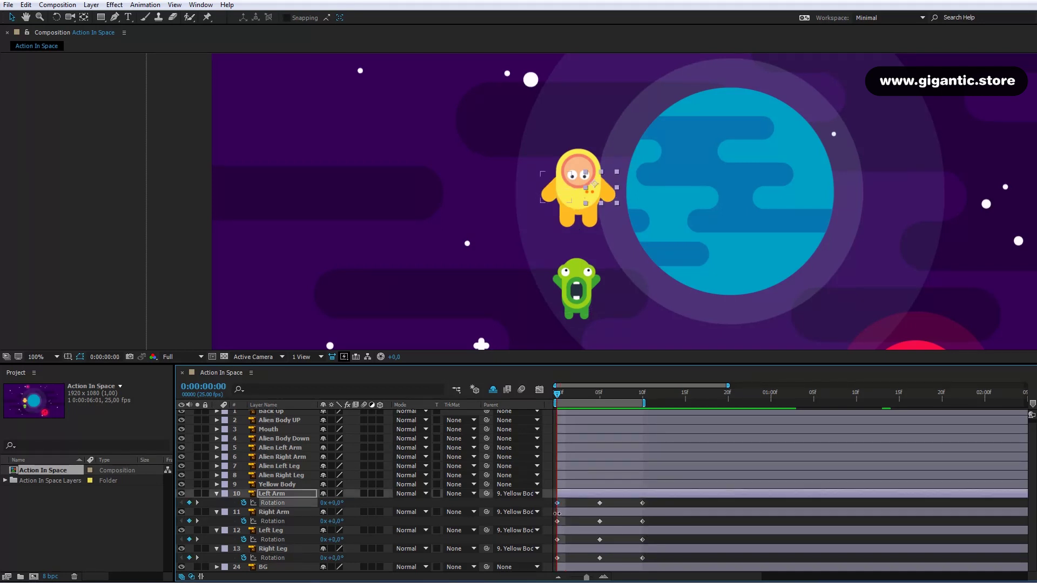
pyautogui.keyDown('alt'); pyautogui.click(244, 503); pyautogui.keyUp('alt')
pyautogui.press('BackSpace')
pyautogui.write('loopO')
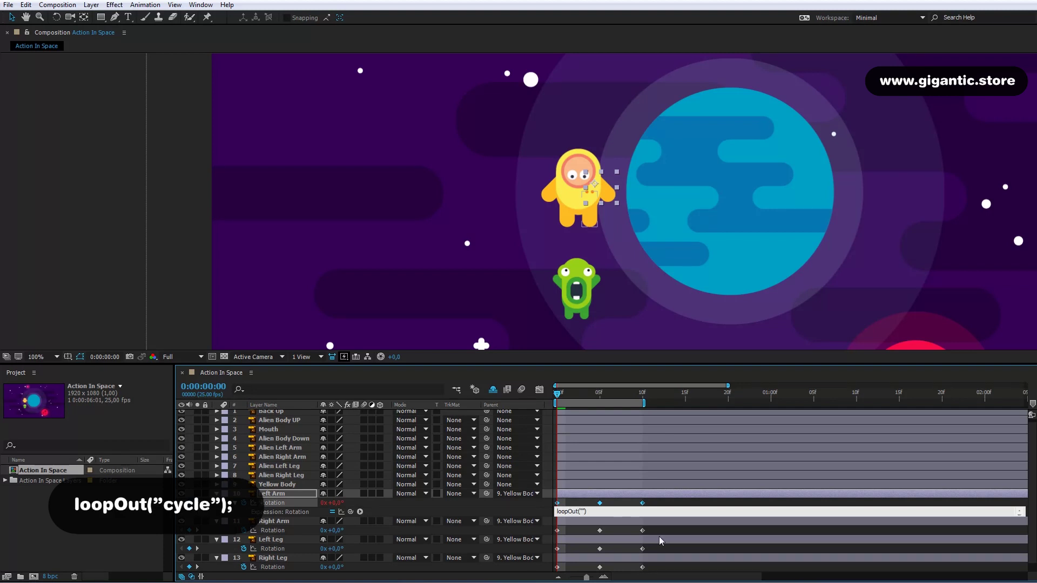
pyautogui.write('ut("cycle");')
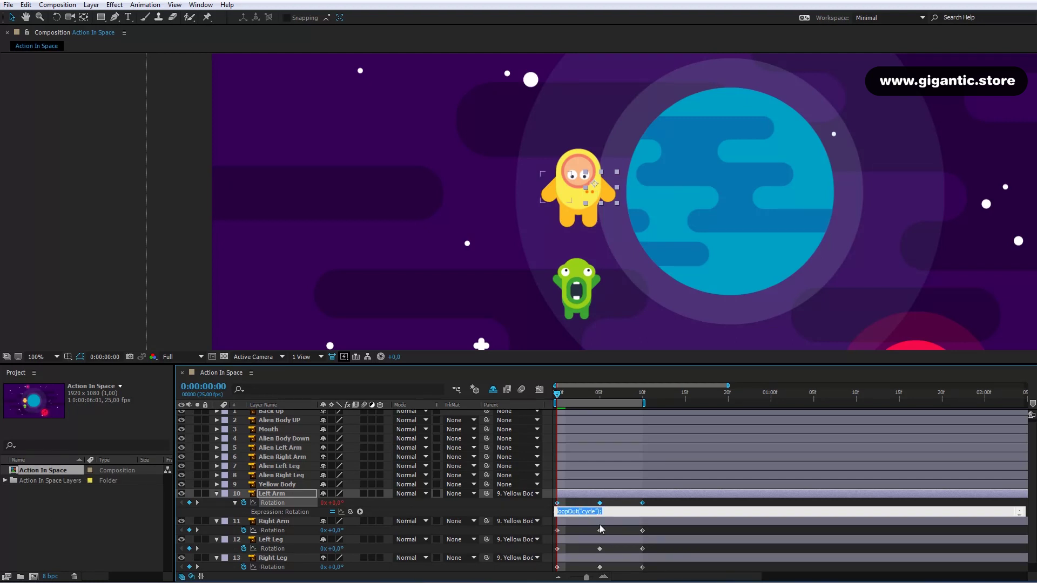
pyautogui.click(633, 532)
# - Paste the loopOut("cycle"); expression into the Rotation of the Right Arm, Left Leg and Right Leg
pyautogui.keyDown('alt'); pyautogui.click(244, 533); pyautogui.keyUp('alt')
pyautogui.hotkey('ctrl', 'v')
pyautogui.keyDown('alt'); pyautogui.click(243, 558); pyautogui.keyUp('alt')
pyautogui.hotkey('ctrl', 'v')
pyautogui.press('KP_Enter')
pyautogui.keyDown('alt'); pyautogui.click(244, 557); pyautogui.keyUp('alt')
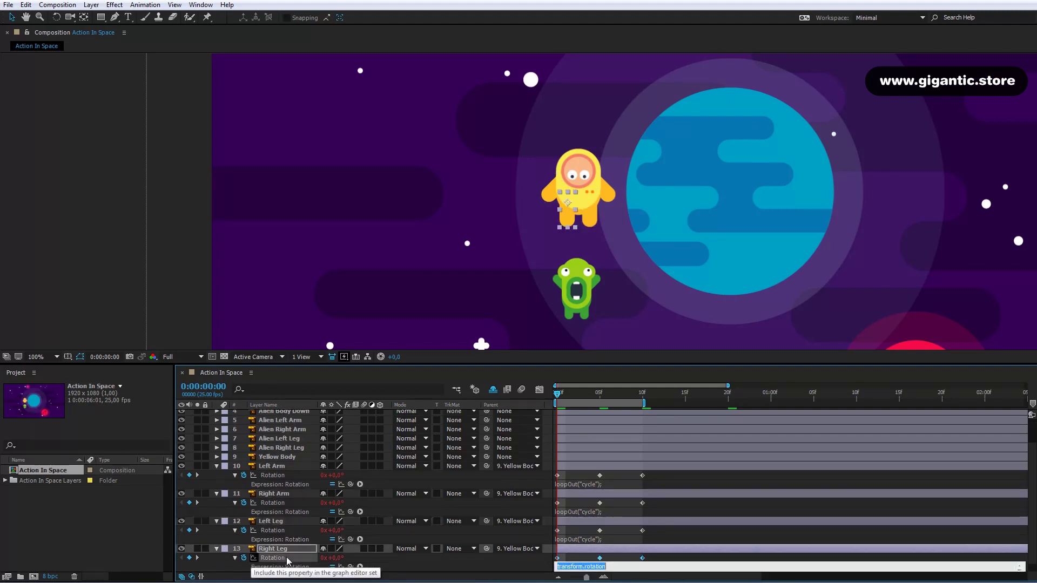
pyautogui.hotkey('ctrl', 'v')
pyautogui.press('KP_Enter')
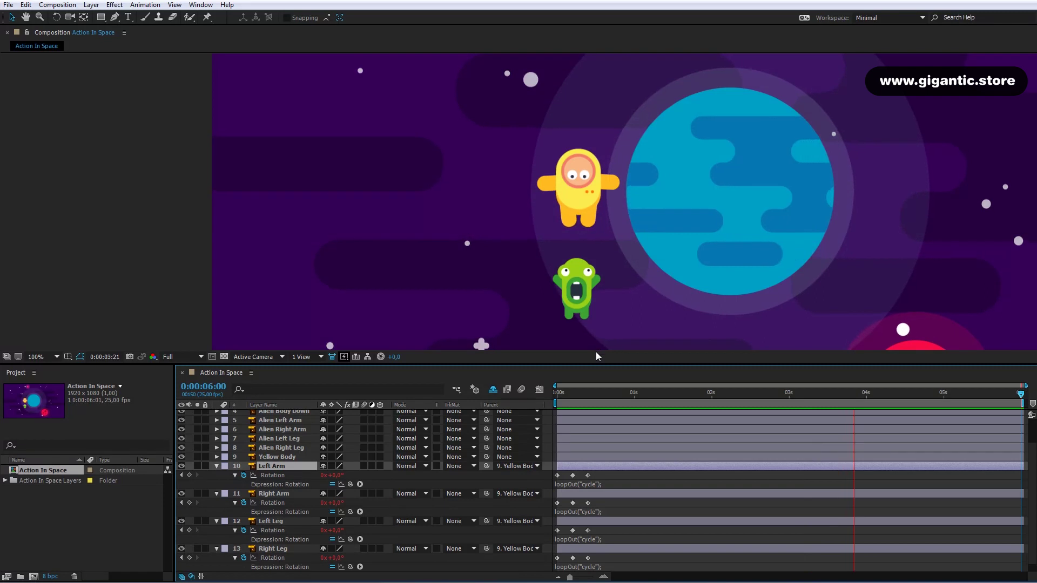
# - Return to 0:00:00:00 and move the Yellow Body's anchor point to the centre of the blue planet
pyautogui.moveTo(569, 396); pyautogui.dragTo(556, 395)
pyautogui.click(581, 202)
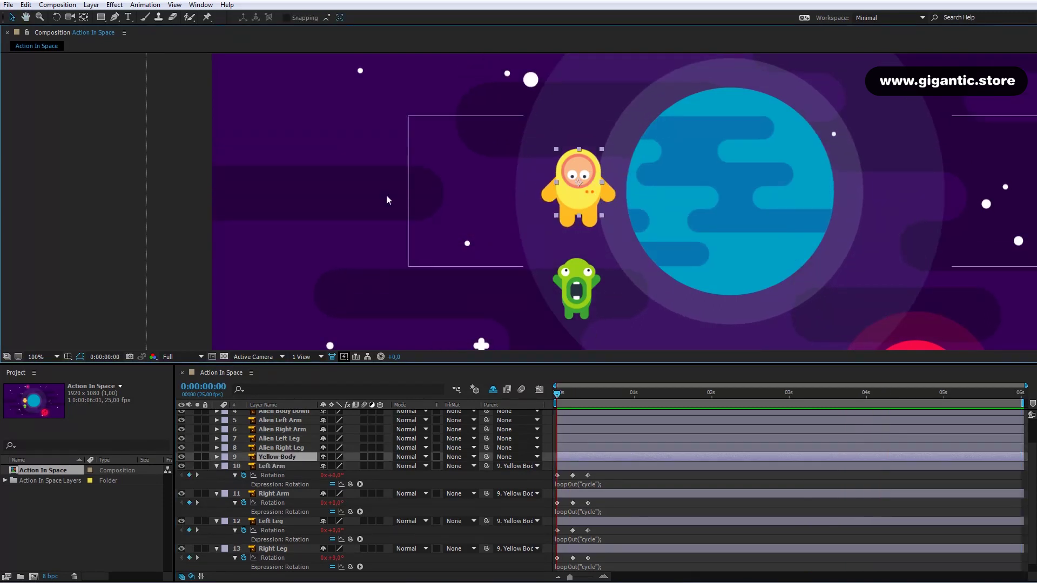
pyautogui.press('y')
pyautogui.moveTo(581, 184); pyautogui.dragTo(686, 194)
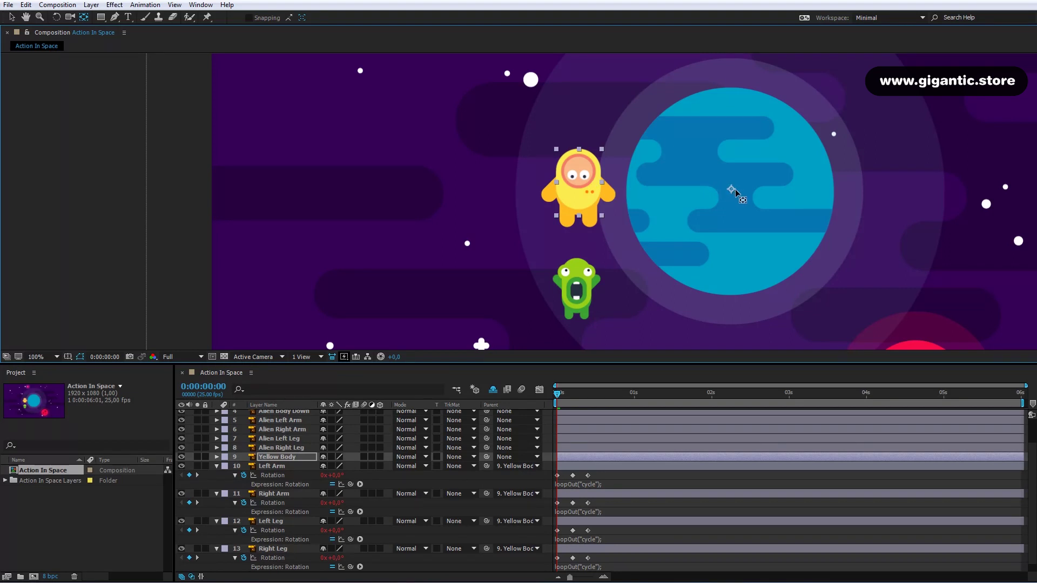
# - Keyframe the Yellow Body's Rotation at 0° at 0:00:00:00 and at one full revolution at 0:00:06:00
pyautogui.press('r')
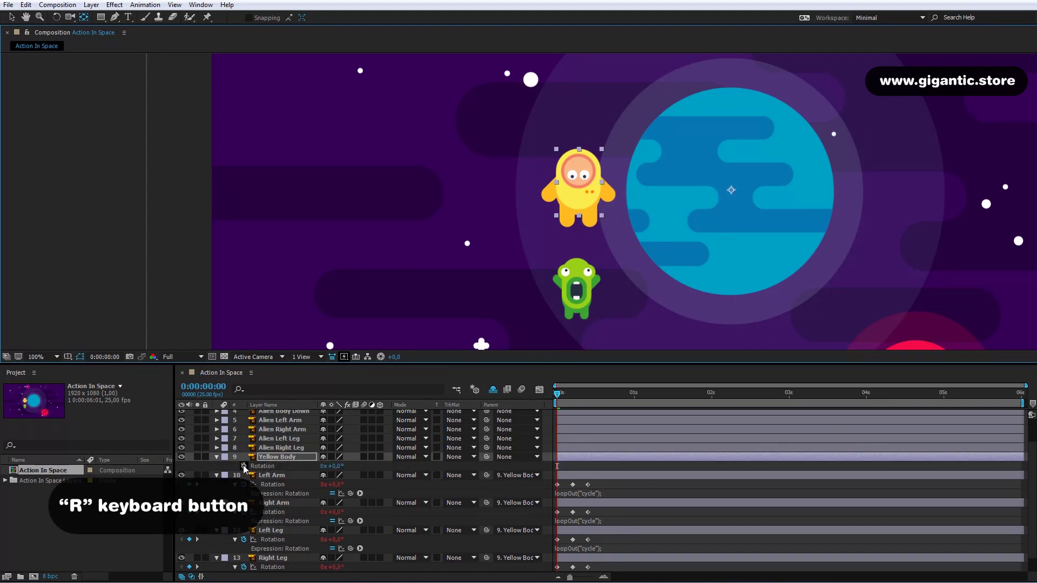
pyautogui.click(1022, 393)
pyautogui.click(325, 469)
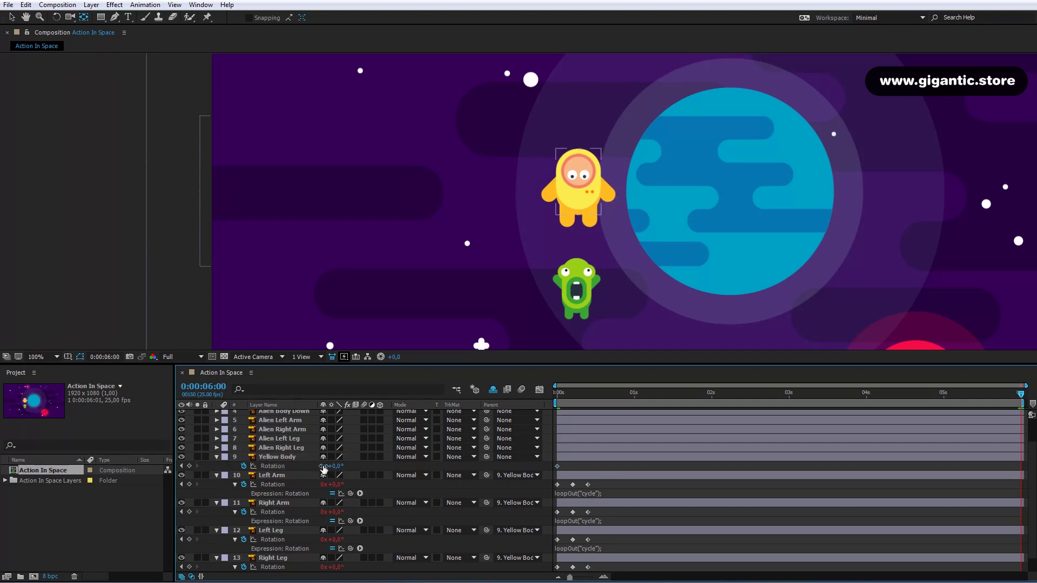
pyautogui.write('1')
pyautogui.press('Return')
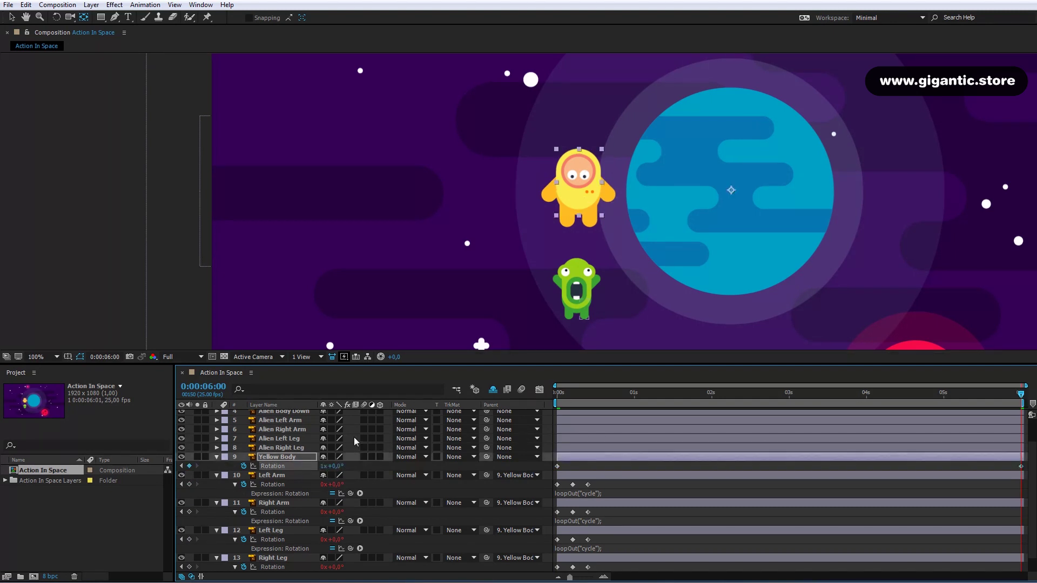
# - Preview the yellow character's orbit around the planet with the composition view at 50%
pyautogui.click(38, 356)
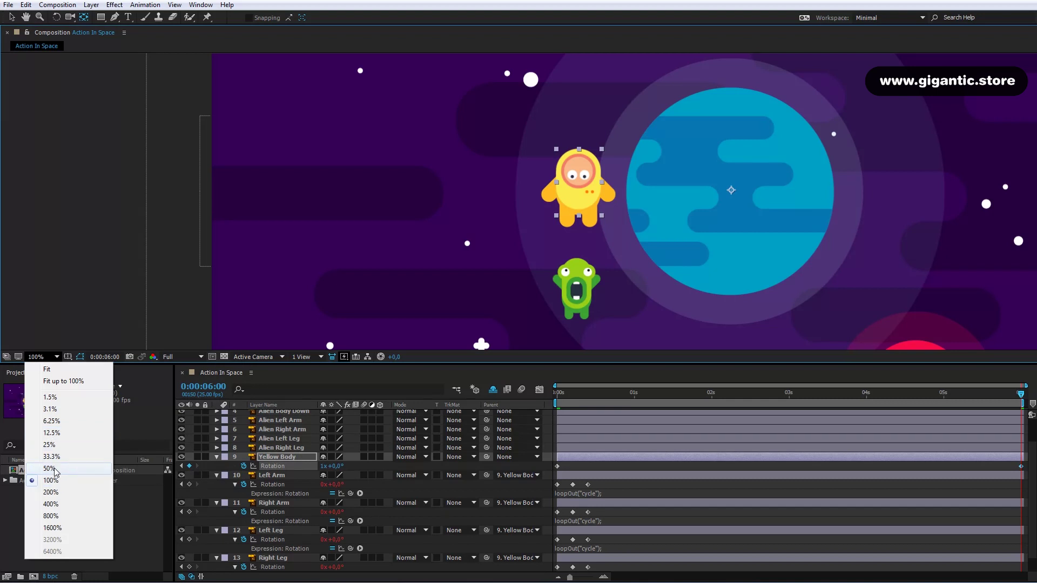
pyautogui.click(60, 480)
pyautogui.press('space')
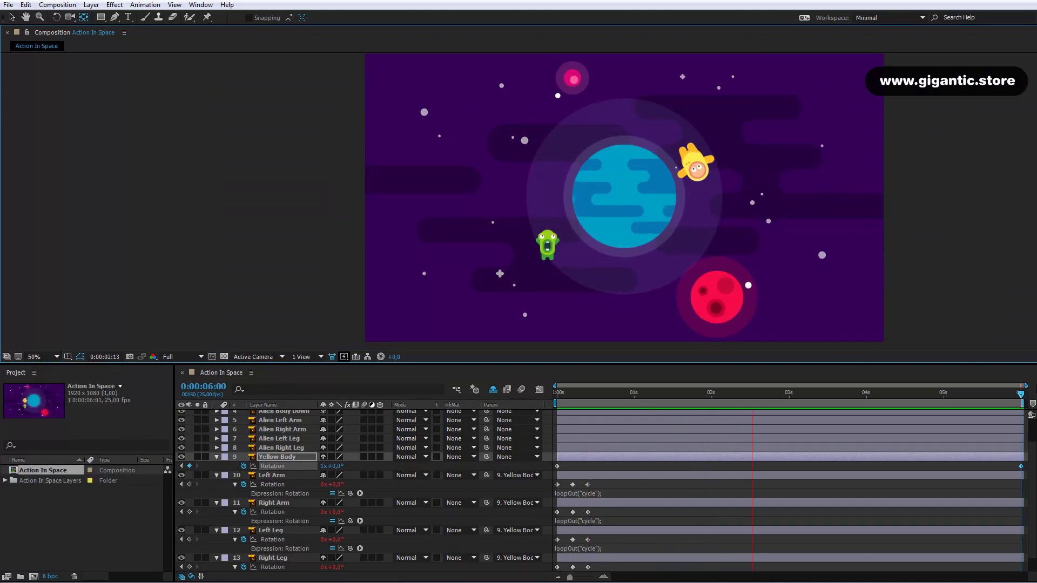
pyautogui.press('Home')
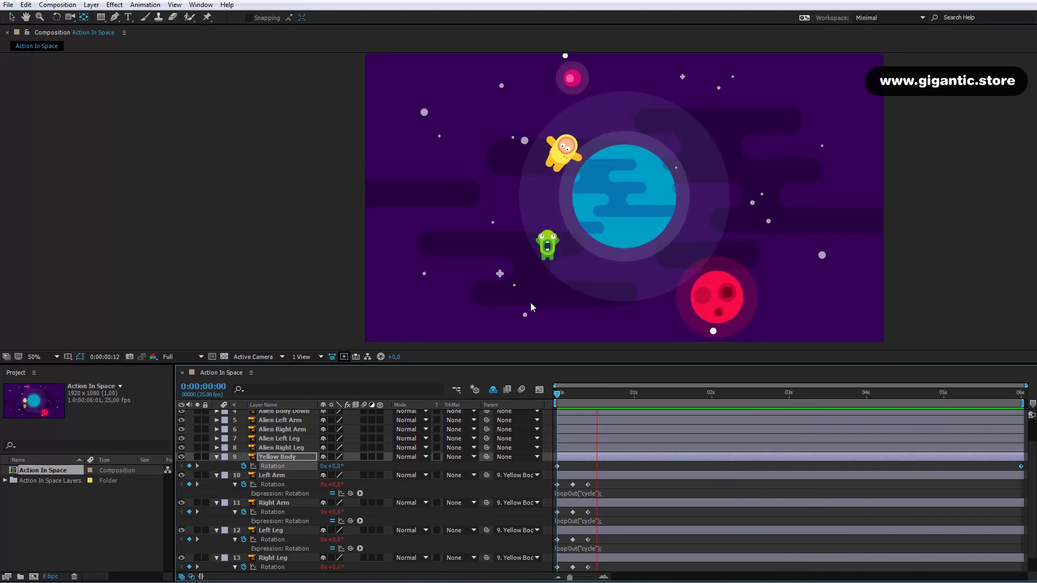
pyautogui.press('space')
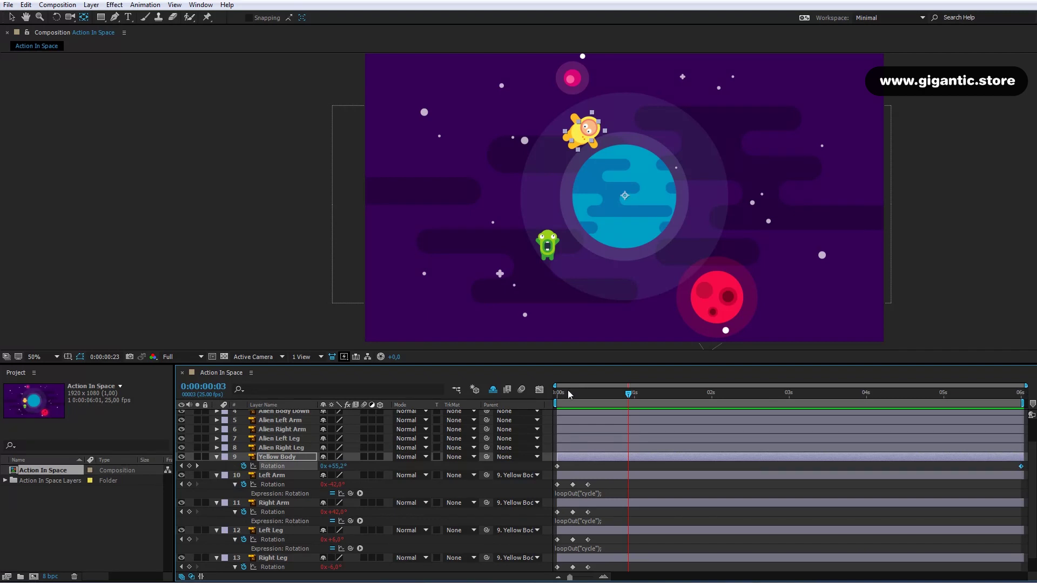
# - Hide the Yellow Body layer and its arm and leg layers from the timeline as shy layers
pyautogui.press('Home')
pyautogui.click(57, 357)
pyautogui.click(64, 483)
pyautogui.moveTo(673, 254); pyautogui.dragTo(669, 181)
pyautogui.click(13, 18)
pyautogui.keyDown('shift'); pyautogui.click(274, 558); pyautogui.keyUp('shift')
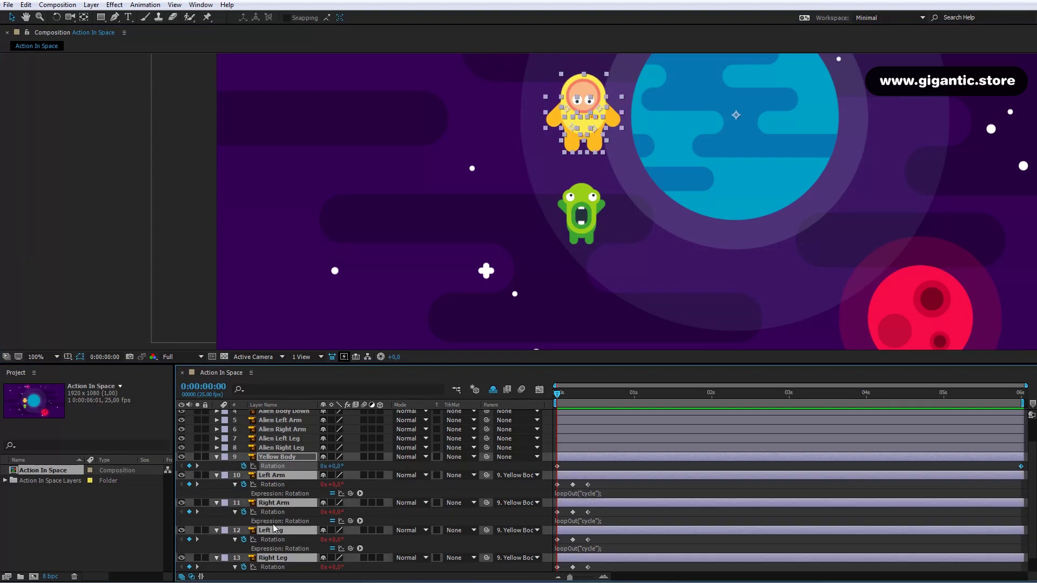
pyautogui.click(323, 457)
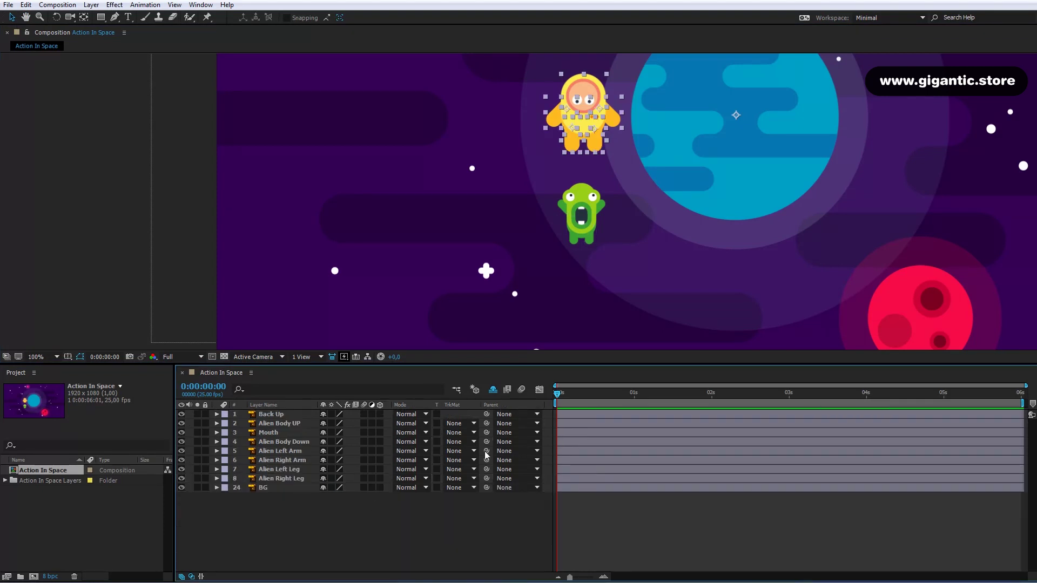
# - Move the anchor points of the Alien Left Arm and Alien Right Arm to the alien's shoulders
pyautogui.click(603, 212)
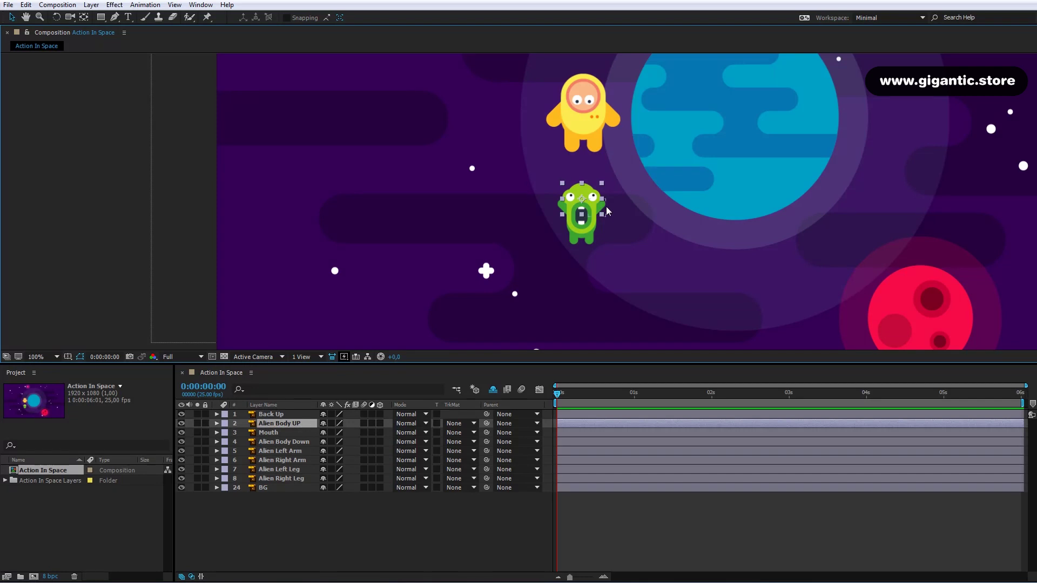
pyautogui.click(608, 216)
pyautogui.click(83, 17)
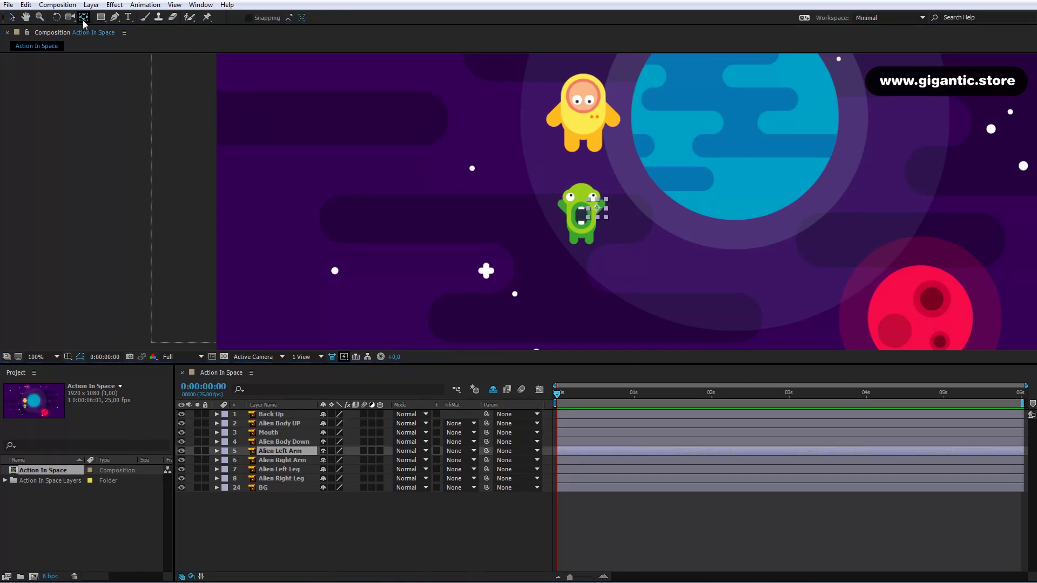
pyautogui.moveTo(597, 208); pyautogui.dragTo(592, 208)
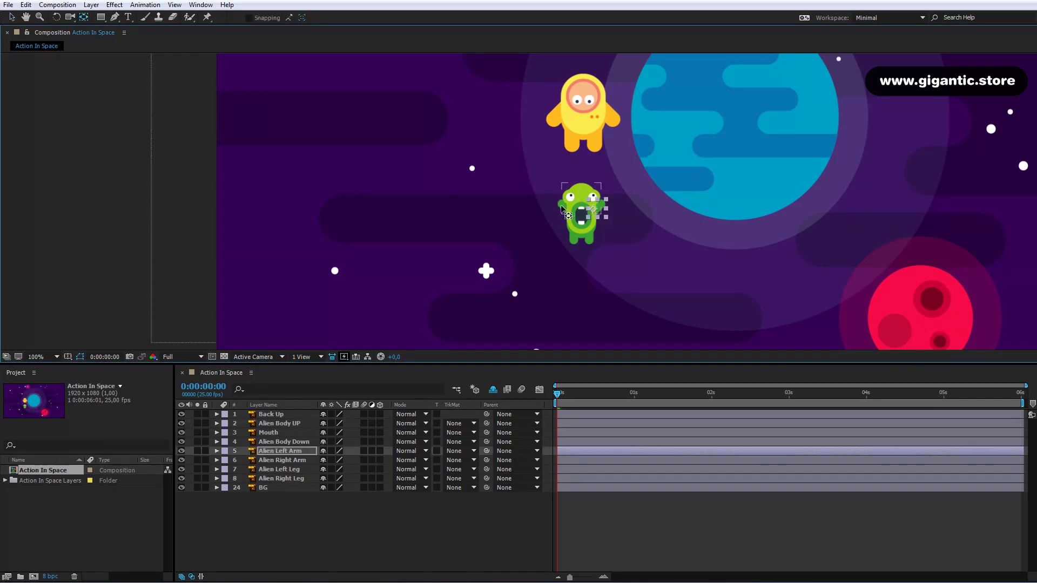
pyautogui.click(568, 216)
pyautogui.click(566, 209)
pyautogui.moveTo(572, 210); pyautogui.dragTo(570, 211)
# - Move the anchor points of the Alien Left Leg and Alien Right Leg to the tops of the legs
pyautogui.click(593, 243)
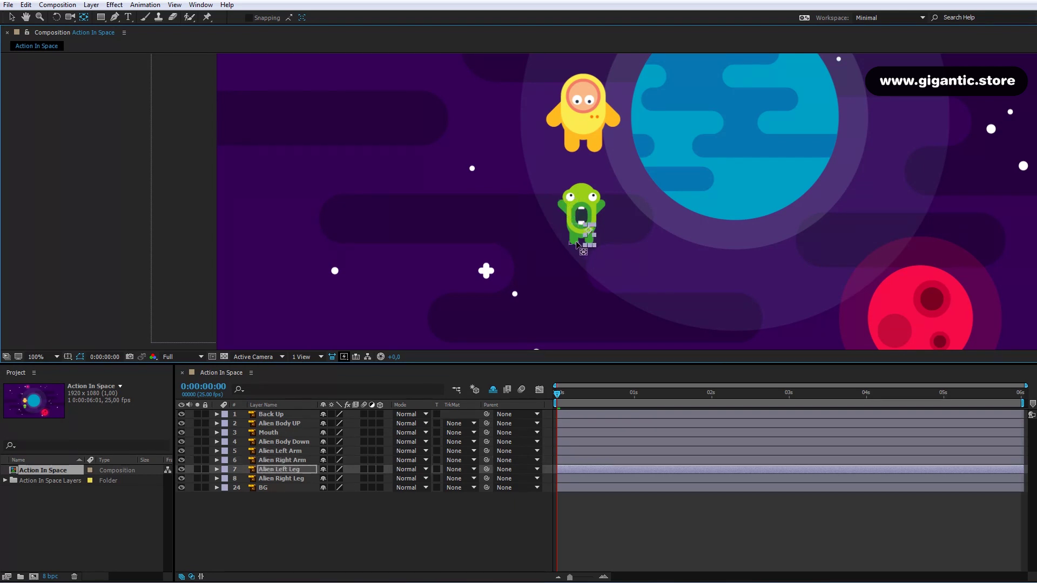
pyautogui.click(579, 227)
pyautogui.click(575, 238)
pyautogui.press('Return')
# - Parent the alien's four arm and leg layers to Alien Body Down
pyautogui.click(12, 18)
pyautogui.keyDown('shift'); pyautogui.click(287, 452); pyautogui.keyUp('shift')
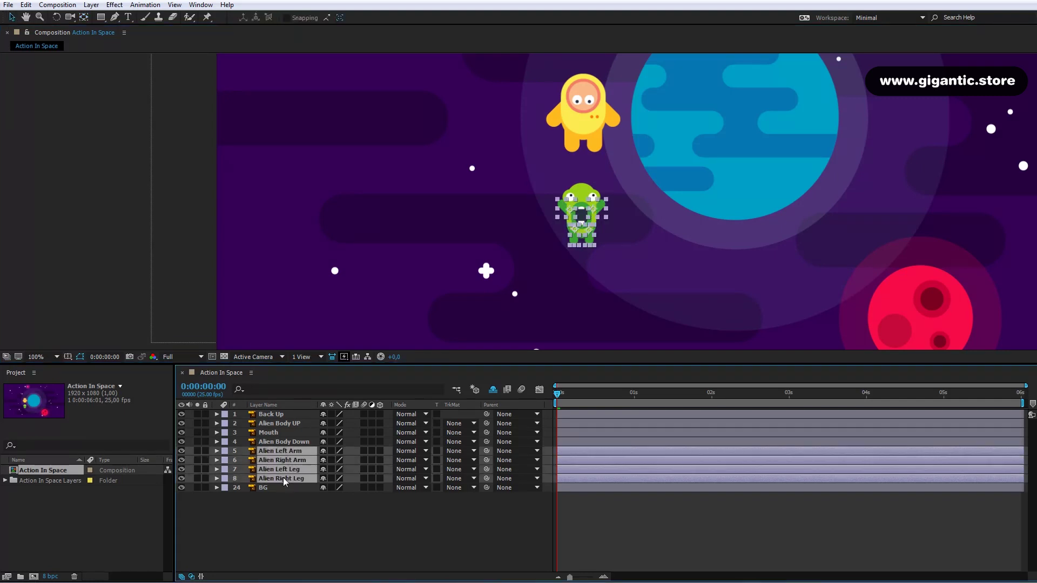
pyautogui.moveTo(291, 449); pyautogui.dragTo(285, 441)
# - Toggle the visibility of the Alien Body UP and Mouth layers to examine which parts of the alien each one holds
pyautogui.click(280, 442)
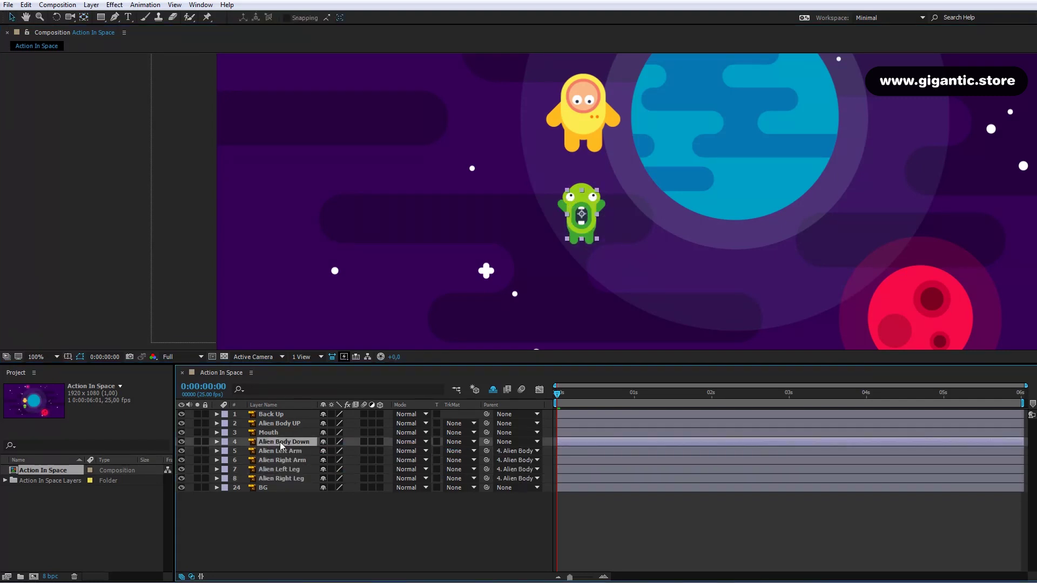
pyautogui.click(275, 433)
pyautogui.click(272, 423)
pyautogui.click(181, 424)
pyautogui.click(181, 423)
pyautogui.click(181, 424)
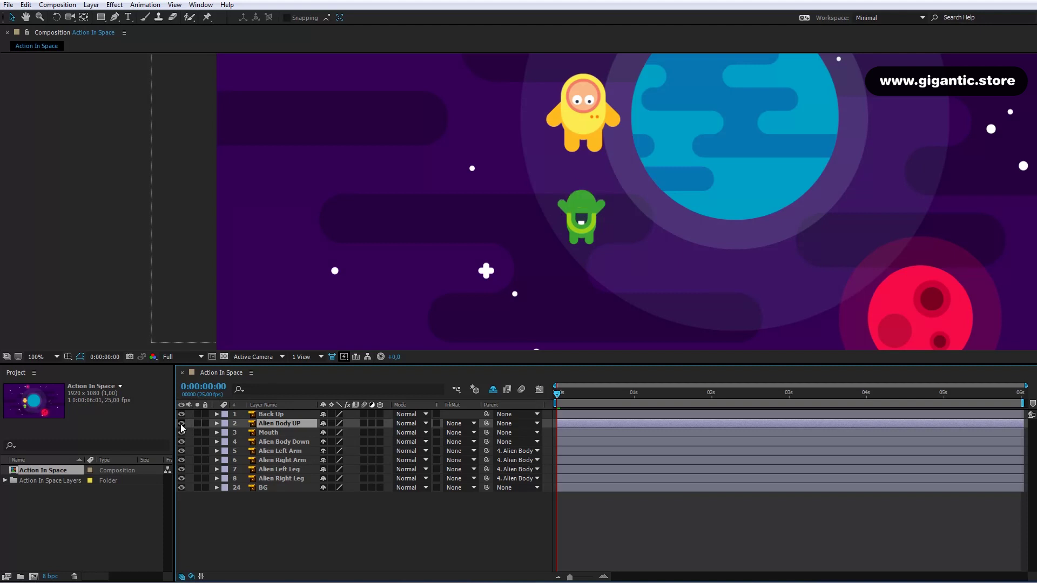
pyautogui.click(180, 424)
pyautogui.click(179, 433)
pyautogui.click(179, 433)
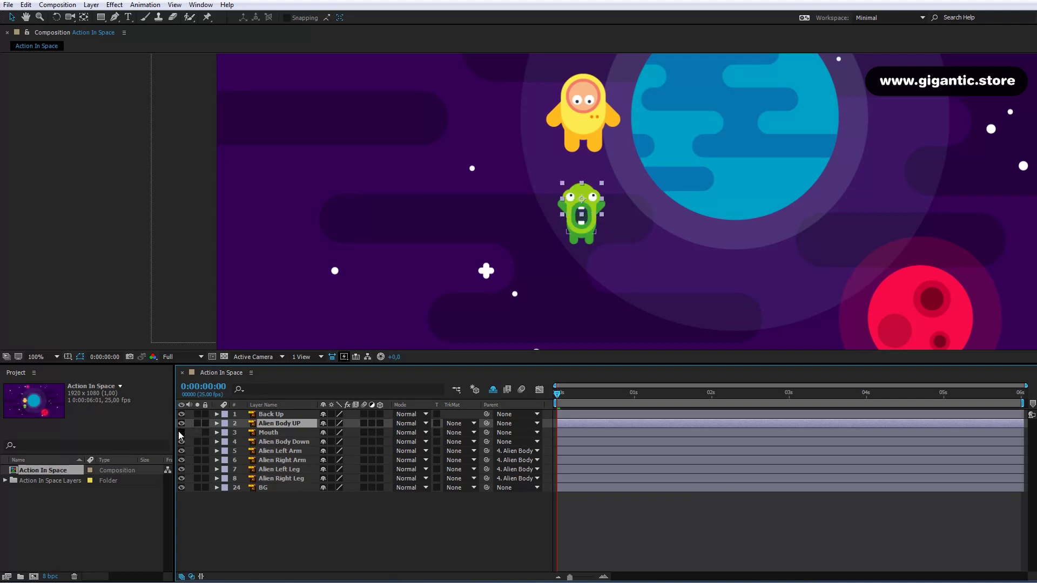
pyautogui.click(181, 433)
pyautogui.click(181, 433)
pyautogui.click(181, 433)
# - Parent the Alien Body UP and Mouth layers to Alien Body Down and move the rigged alien slightly up and to the right
pyautogui.keyDown('ctrl'); pyautogui.click(261, 434); pyautogui.keyUp('ctrl')
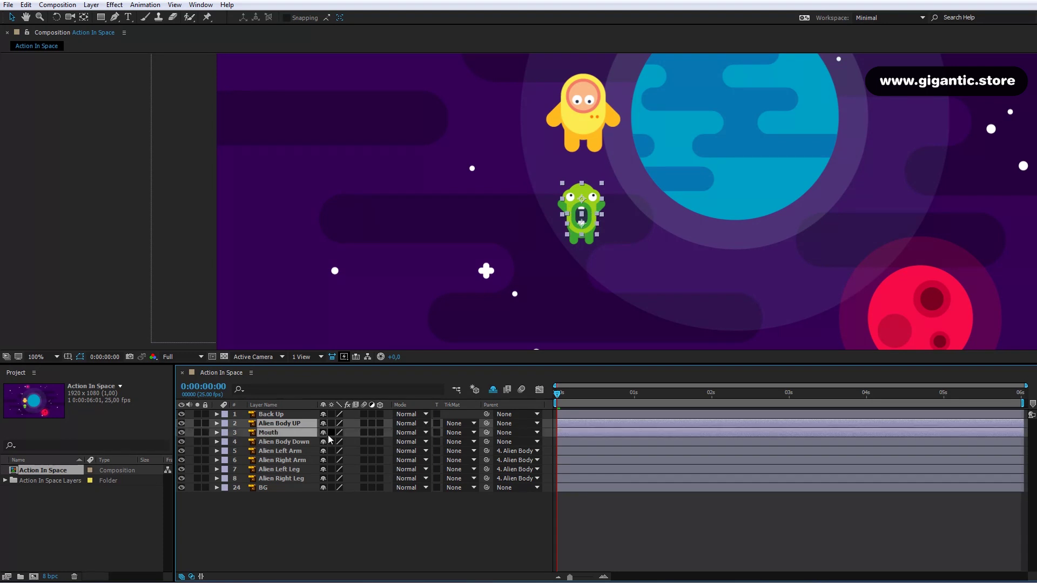
pyautogui.moveTo(486, 433); pyautogui.dragTo(278, 442)
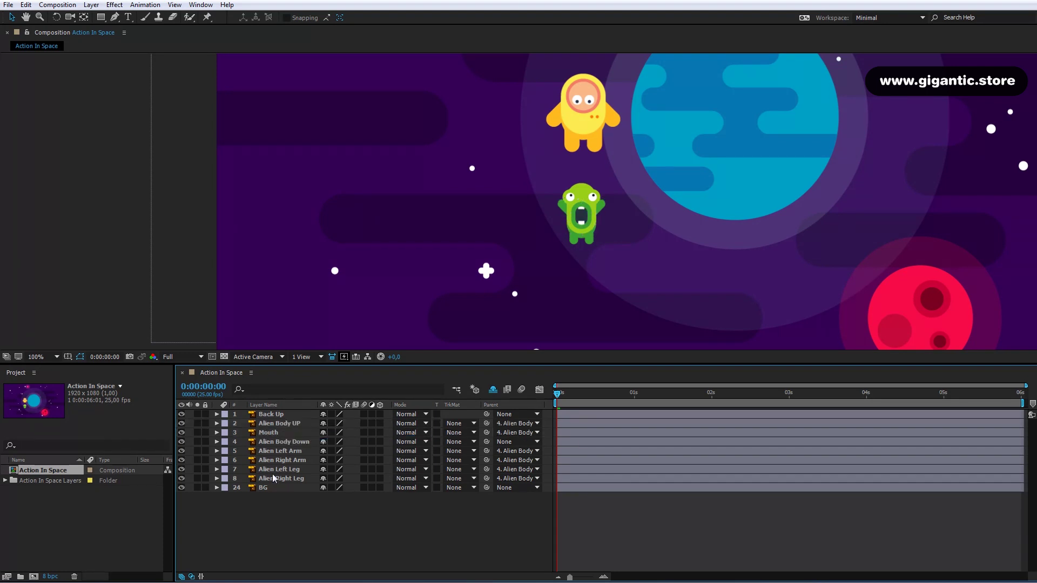
pyautogui.click(277, 442)
pyautogui.moveTo(581, 220)
pyautogui.mouseDown()
pyautogui.moveTo(621, 212)
pyautogui.moveTo(597, 227)
pyautogui.moveTo(586, 213)
pyautogui.mouseUp()
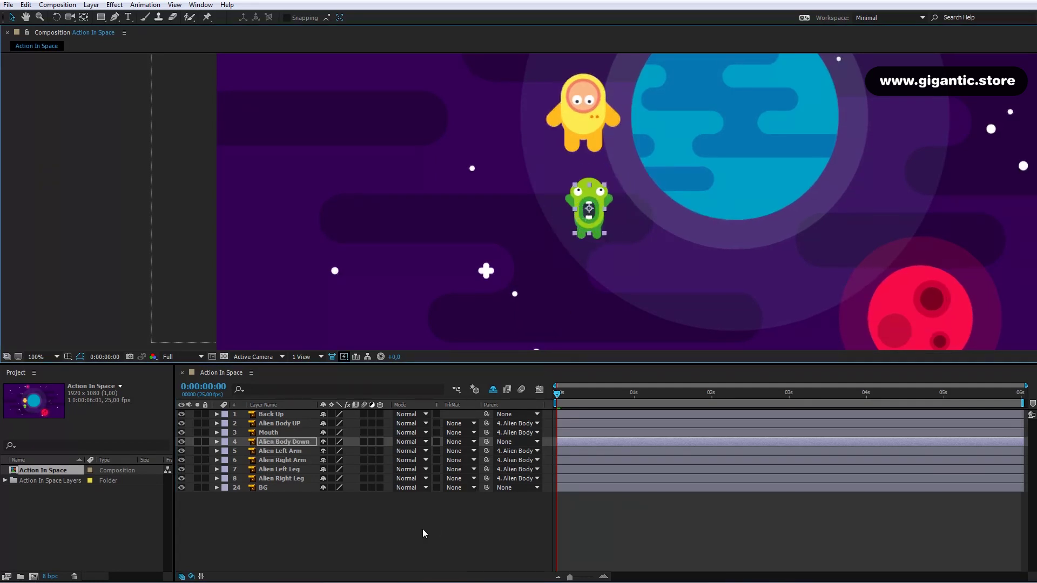
# - Shorten the work area to end at frame 10 and magnify the timeline around it
pyautogui.click(396, 514)
pyautogui.click(272, 452)
pyautogui.moveTo(1022, 403); pyautogui.dragTo(595, 403)
pyautogui.moveTo(569, 577); pyautogui.dragTo(590, 577)
pyautogui.moveTo(798, 577); pyautogui.dragTo(635, 577)
pyautogui.moveTo(711, 402); pyautogui.dragTo(683, 403)
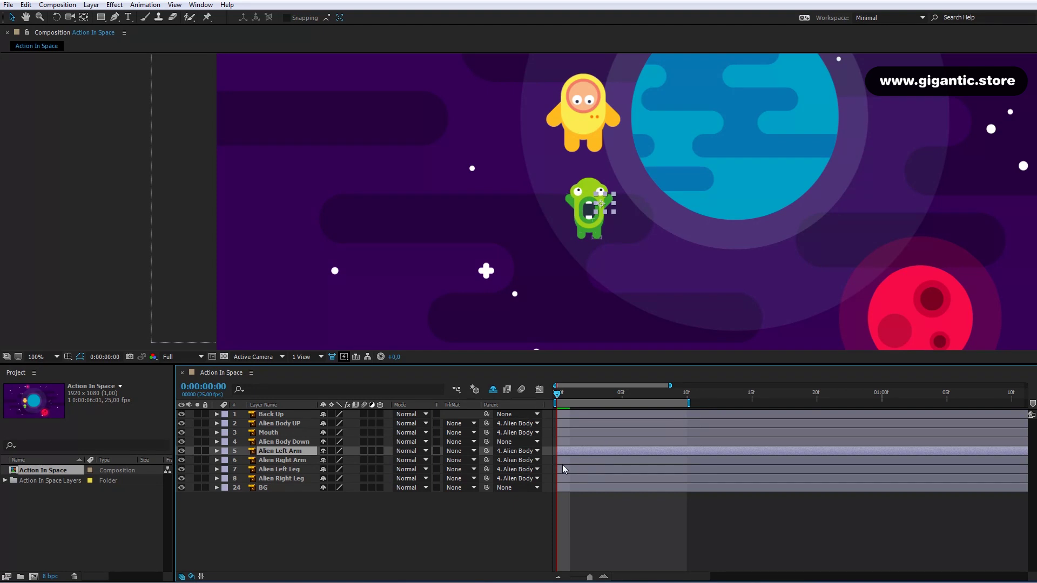
# - Keyframe the Alien Left Arm's rotation identically at frames 0 and 10, and rotate the arm downward at frame 5
pyautogui.press('r')
pyautogui.click(244, 460)
pyautogui.click(686, 397)
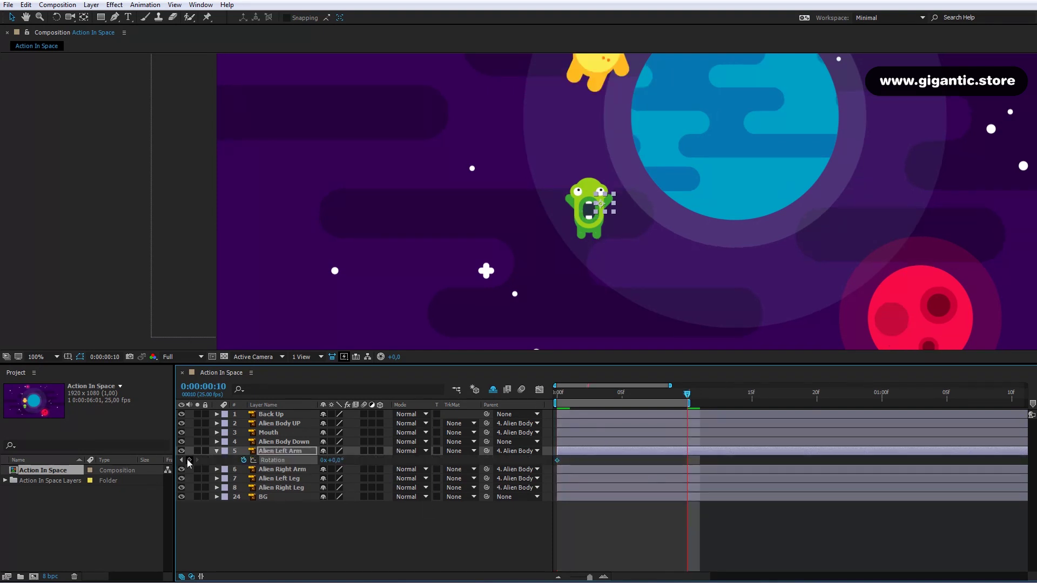
pyautogui.click(189, 460)
pyautogui.click(621, 395)
pyautogui.moveTo(333, 460); pyautogui.dragTo(337, 462)
pyautogui.click(558, 394)
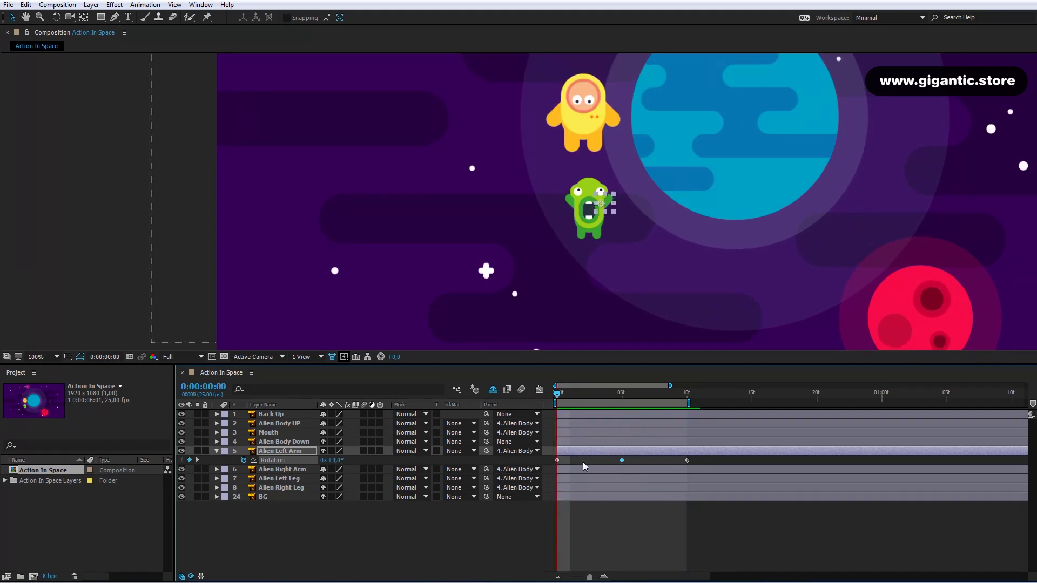
# - Add the expression loopOut("cycle"); to the Alien Left Arm's rotation and hide the layer from the timeline as shy
pyautogui.keyDown('alt'); pyautogui.click(243, 460); pyautogui.keyUp('alt')
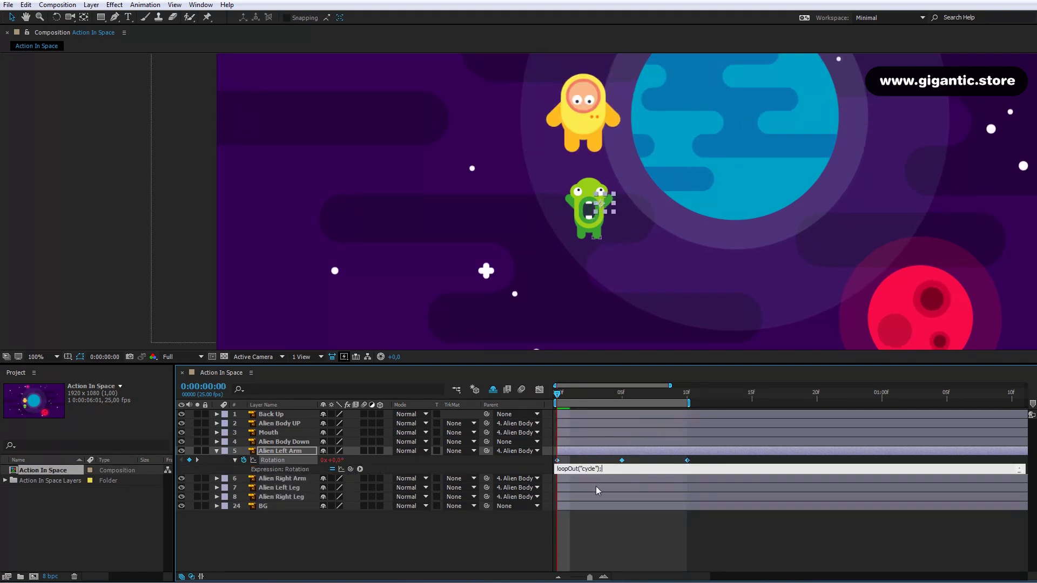
pyautogui.click(587, 530)
pyautogui.click(216, 451)
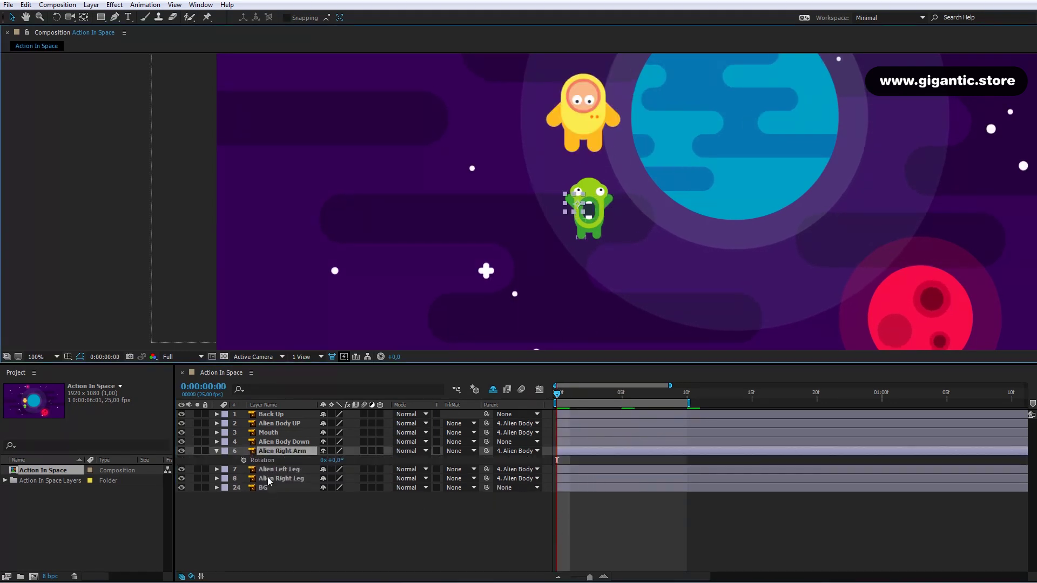
# - Keyframe the Alien Right Arm's rotation identically at frames 0 and 10, and rotate the arm downward at frame 5
pyautogui.click(243, 460)
pyautogui.moveTo(622, 395); pyautogui.dragTo(685, 399)
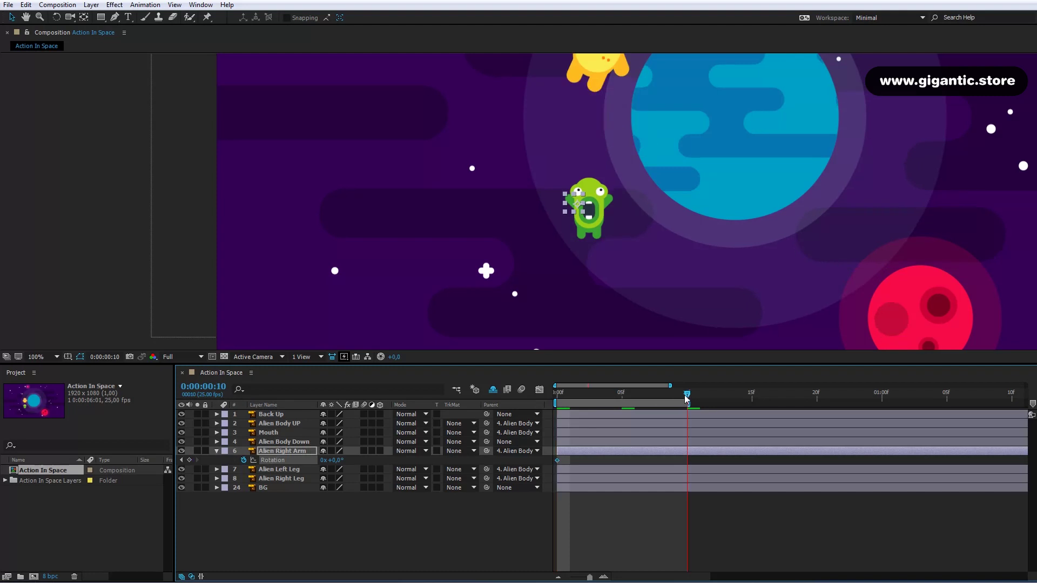
pyautogui.click(189, 460)
pyautogui.click(621, 394)
pyautogui.click(332, 460)
pyautogui.press('Return')
pyautogui.press('Home')
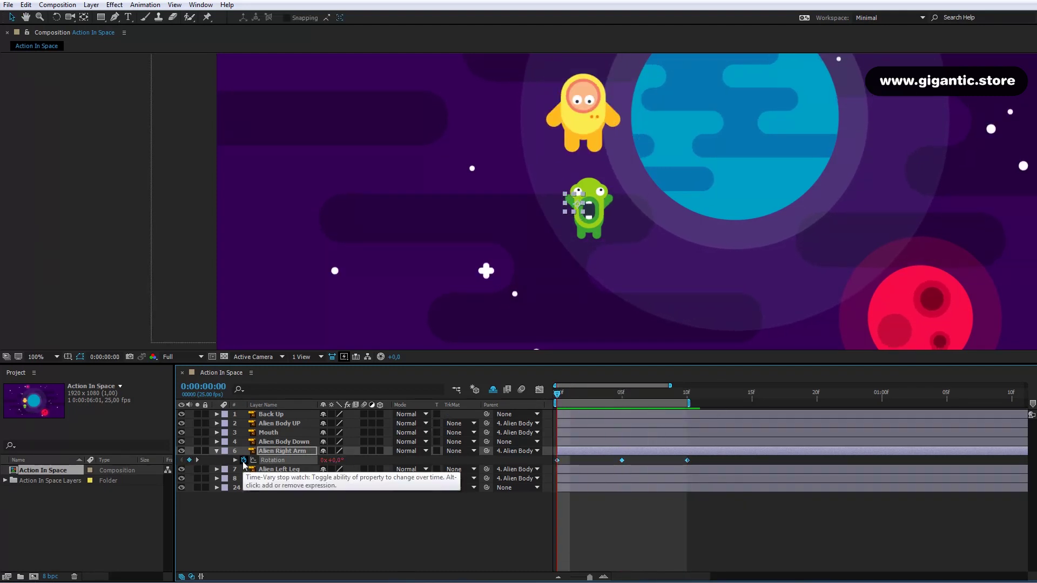
# - Add the expression loopOut("cycle") to the Alien Right Arm's rotation and hide the layer from the timeline as shy
pyautogui.keyDown('alt'); pyautogui.click(243, 460); pyautogui.keyUp('alt')
pyautogui.write('loopOut("cycle")')
pyautogui.click(568, 517)
pyautogui.click(323, 451)
# - Keyframe the Alien Left Leg's rotation at 0° on frames 0 and 10, and at -20° on frame 5
pyautogui.click(280, 453)
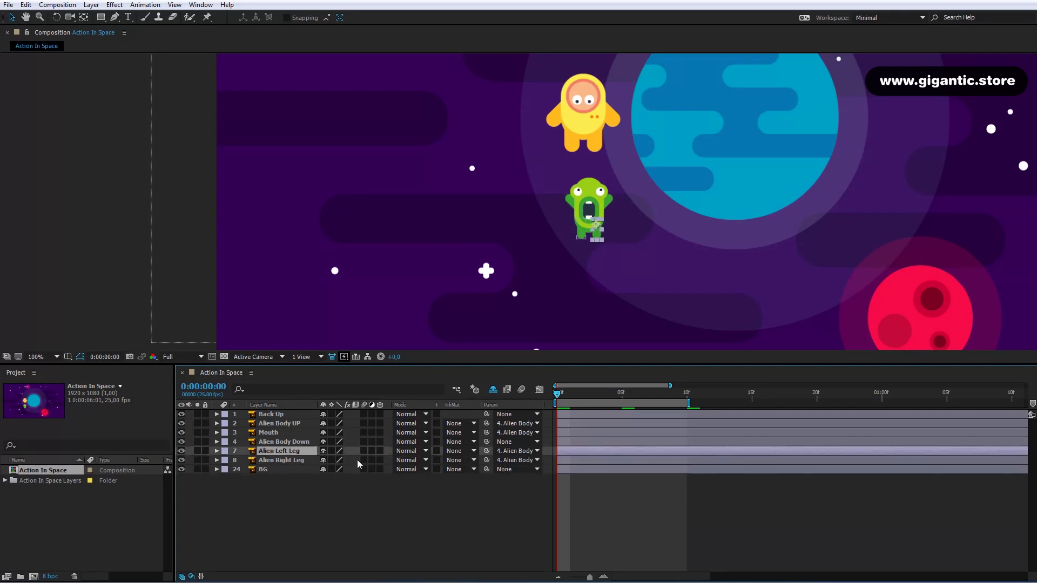
pyautogui.press('r')
pyautogui.click(243, 460)
pyautogui.click(688, 394)
pyautogui.click(189, 460)
pyautogui.click(621, 399)
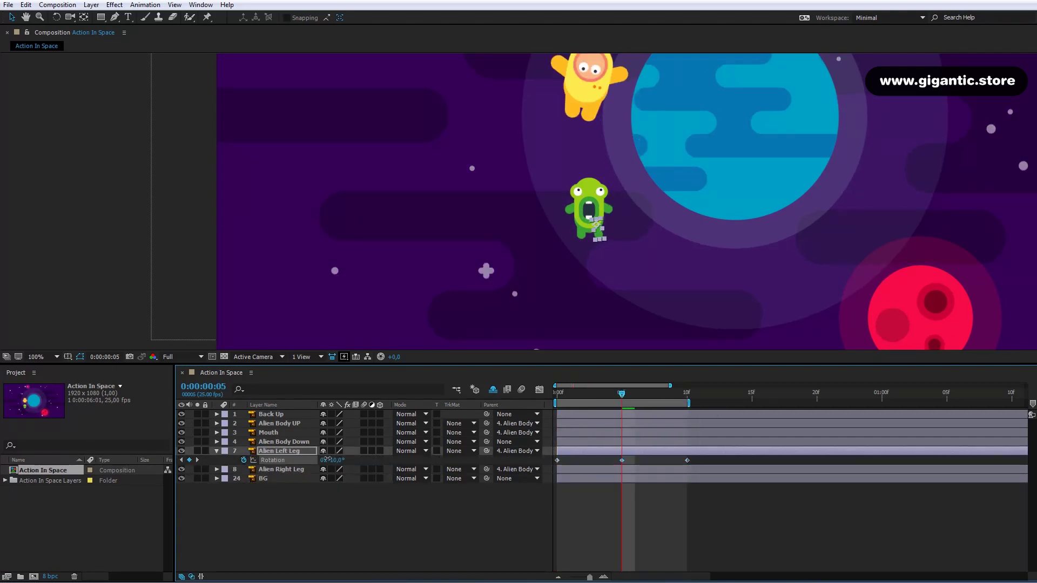
pyautogui.write('-20')
pyautogui.press('Return')
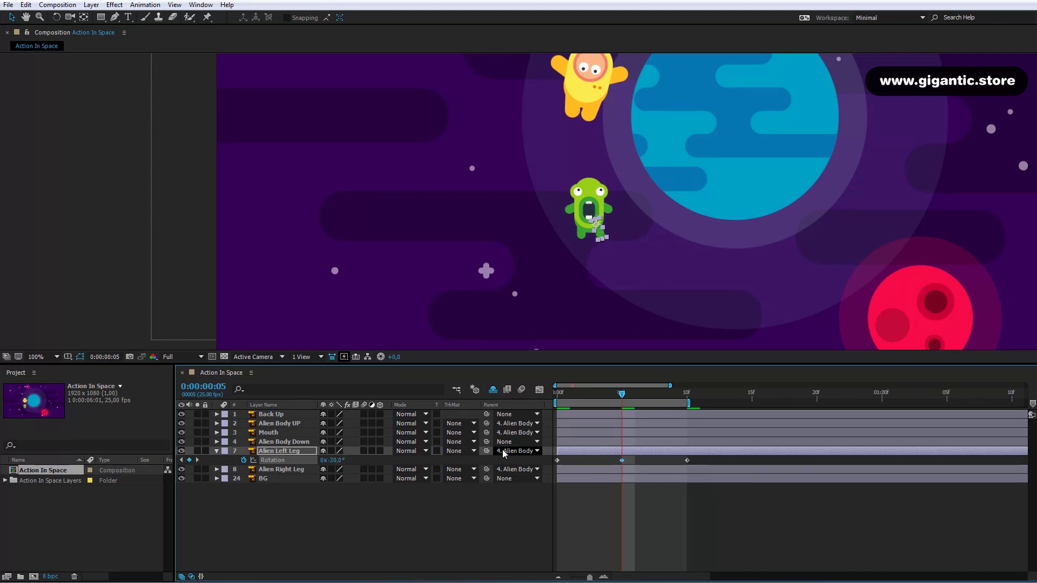
# - Preview the alien's motion, try a 20° swing for the Alien Left Leg, and reset its frame 5 rotation to -20°
pyautogui.press('space')
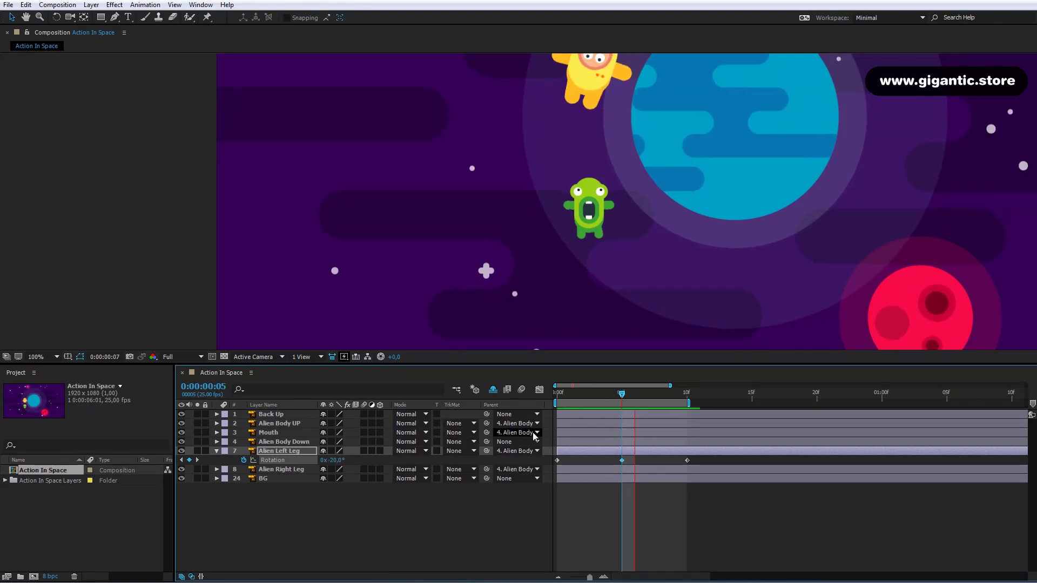
pyautogui.moveTo(664, 394); pyautogui.dragTo(541, 396)
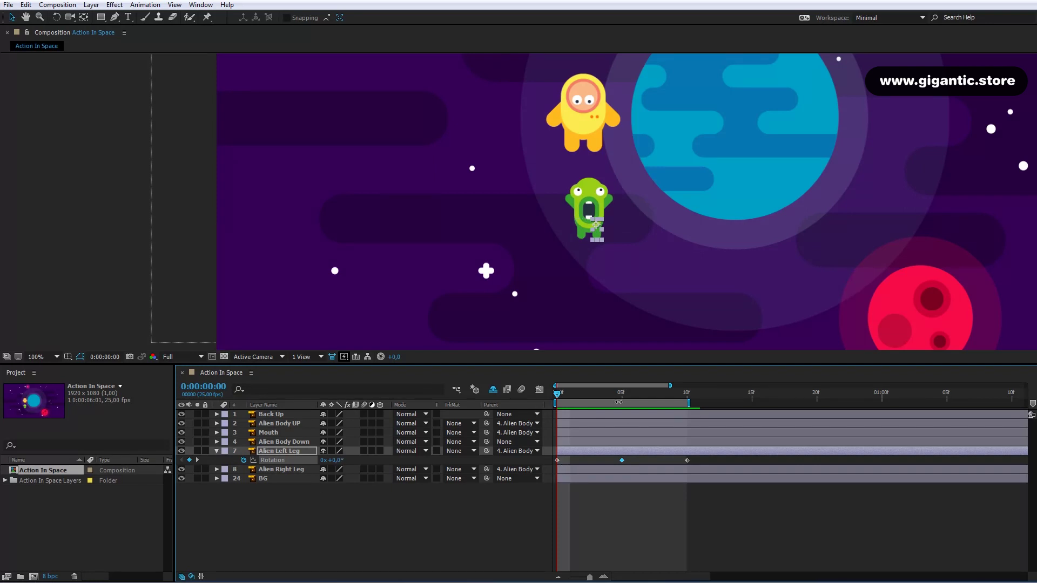
pyautogui.click(618, 402)
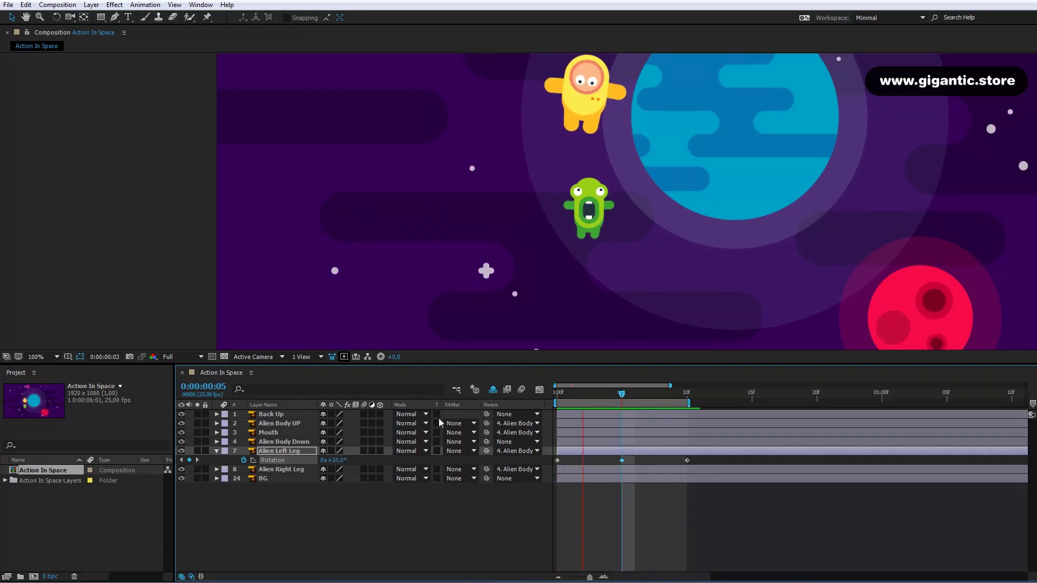
pyautogui.write('-20')
pyautogui.press('Return')
# - Add the expression loopOut("cycle"); to the Alien Left Leg's rotation and hide the layer from the timeline as shy
pyautogui.click(568, 469)
pyautogui.moveTo(578, 398); pyautogui.dragTo(513, 398)
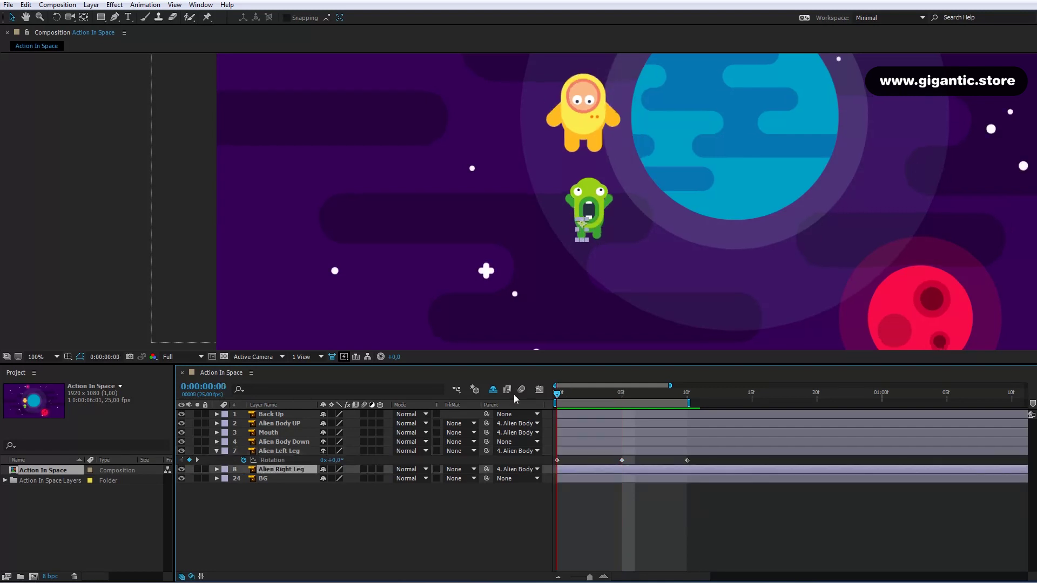
pyautogui.hotkey('ctrl', 'Up')
pyautogui.keyDown('alt'); pyautogui.click(244, 460); pyautogui.keyUp('alt')
pyautogui.hotkey('ctrl', 'v')
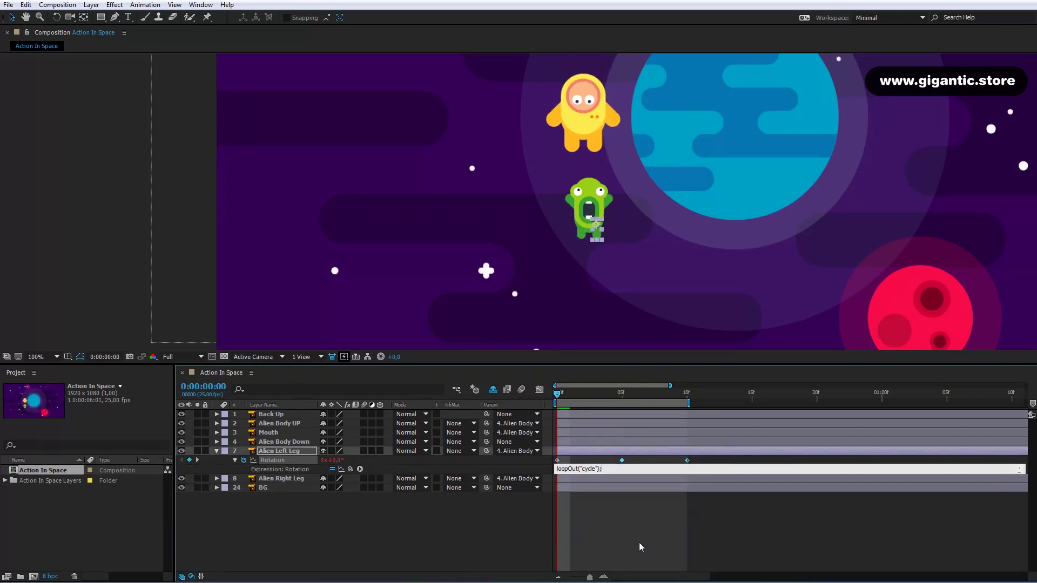
pyautogui.click(641, 545)
pyautogui.click(323, 450)
# - Keyframe the Alien Right Leg's rotation at frames 0 and 10, swing it outward at frame 5, and loop it with loopOut("cycle");
pyautogui.click(274, 450)
pyautogui.press('r')
pyautogui.click(243, 460)
pyautogui.click(687, 397)
pyautogui.click(189, 460)
pyautogui.click(622, 394)
pyautogui.moveTo(331, 460); pyautogui.dragTo(337, 459)
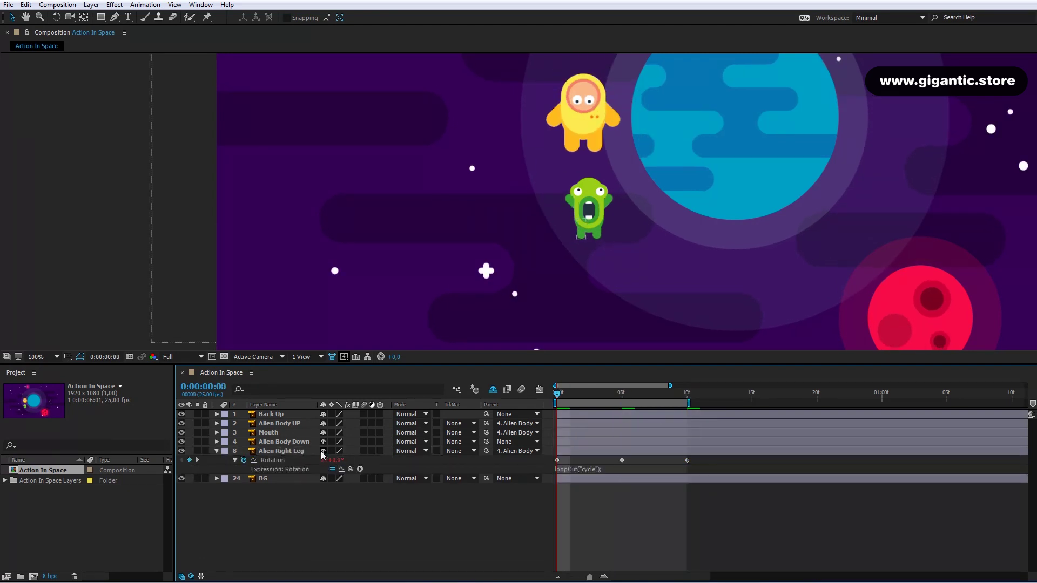
# - Hide the Alien Right Leg layer from the timeline as shy and preview the alien's arm and leg movement
pyautogui.click(323, 452)
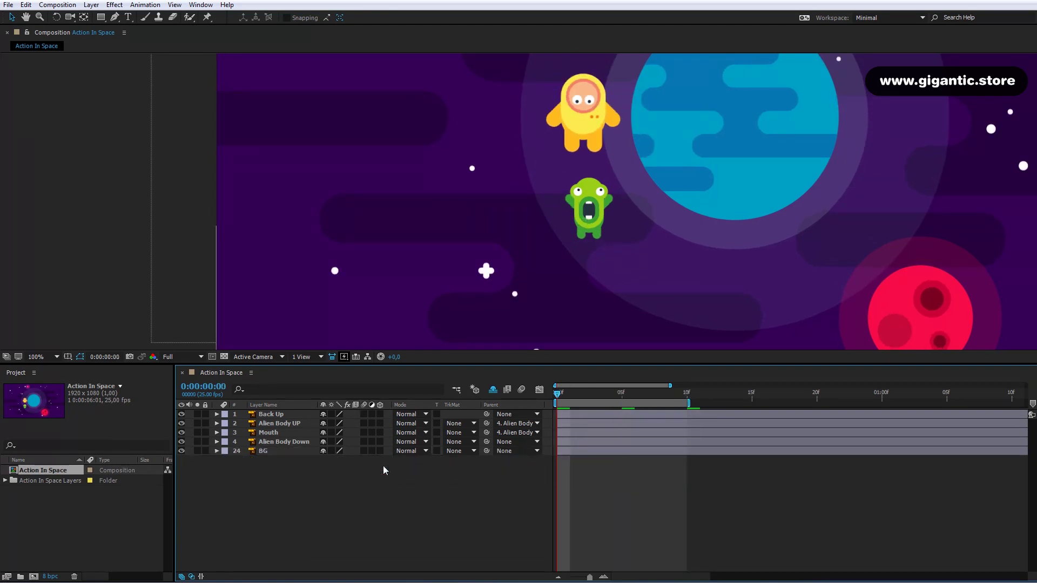
pyautogui.press('space')
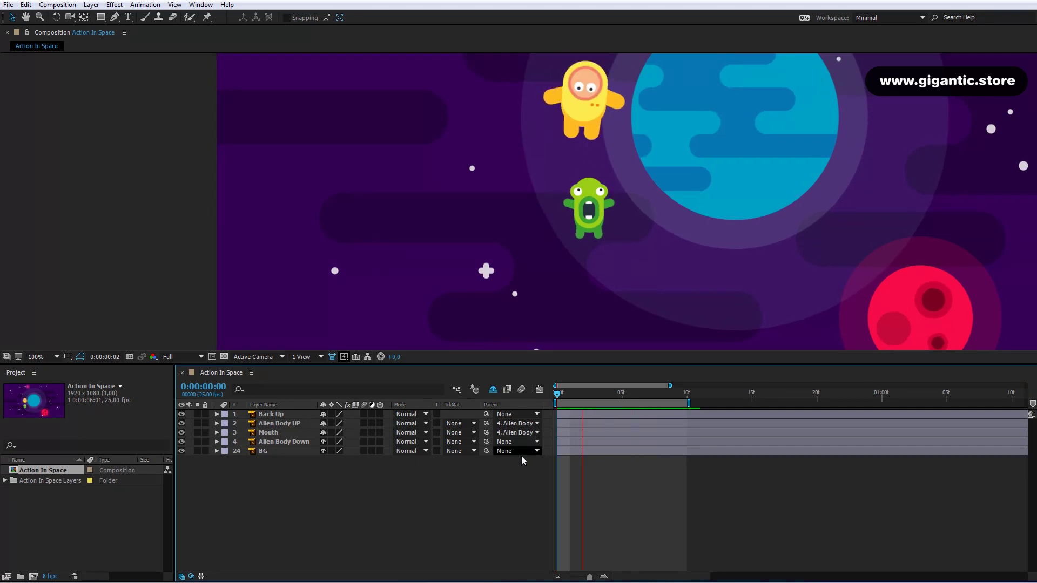
pyautogui.press('space')
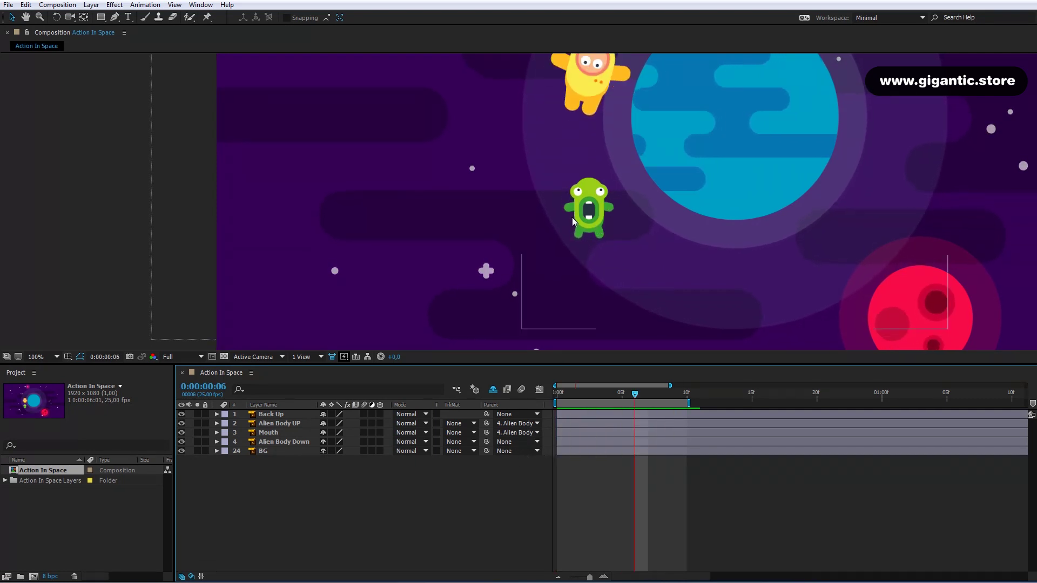
# - Add position keyframes to the alien's Mouth layer at frames 0 and 10
pyautogui.click(589, 218)
pyautogui.click(556, 397)
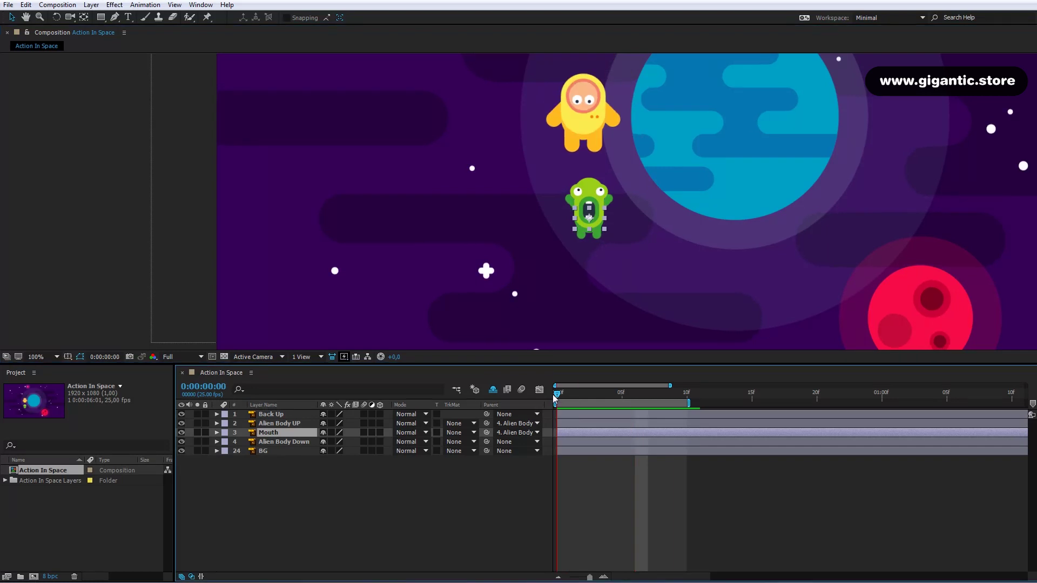
pyautogui.press('p')
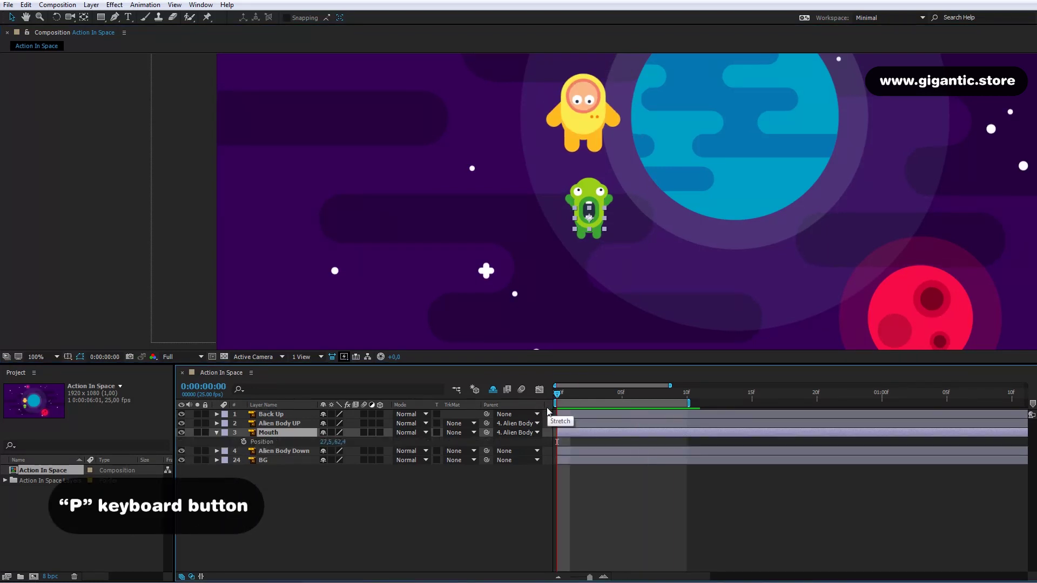
pyautogui.click(688, 397)
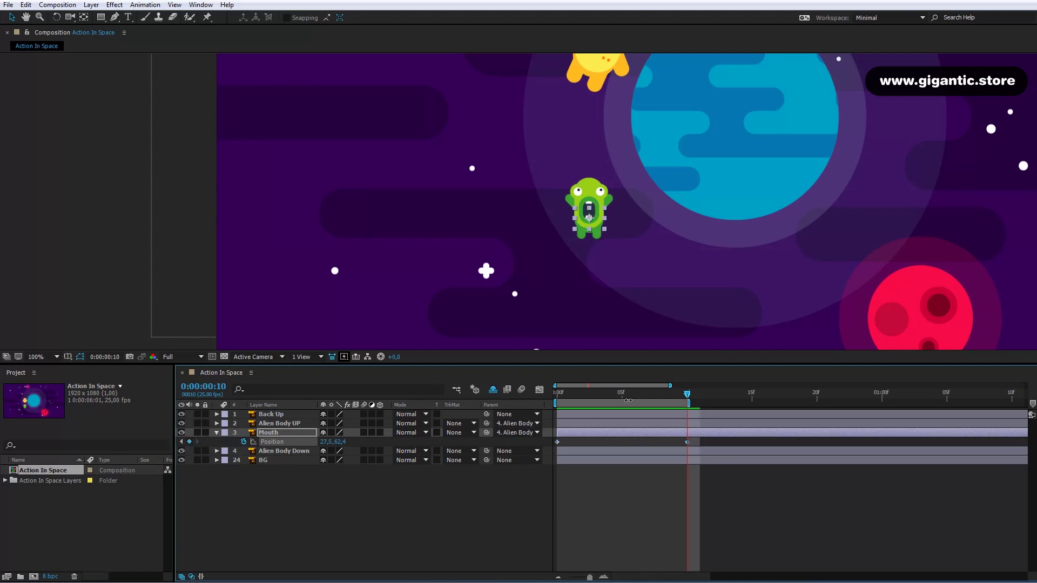
# - Raise the Mouth layer to position 27.5, 52.4 at frame 5 and preview the mouth movement
pyautogui.click(621, 394)
pyautogui.press('Up')
pyautogui.press('Up')
pyautogui.press('Up')
pyautogui.press('Up')
pyautogui.press('Up')
pyautogui.press('Up')
pyautogui.press('Up')
pyautogui.press('Up')
pyautogui.press('Up')
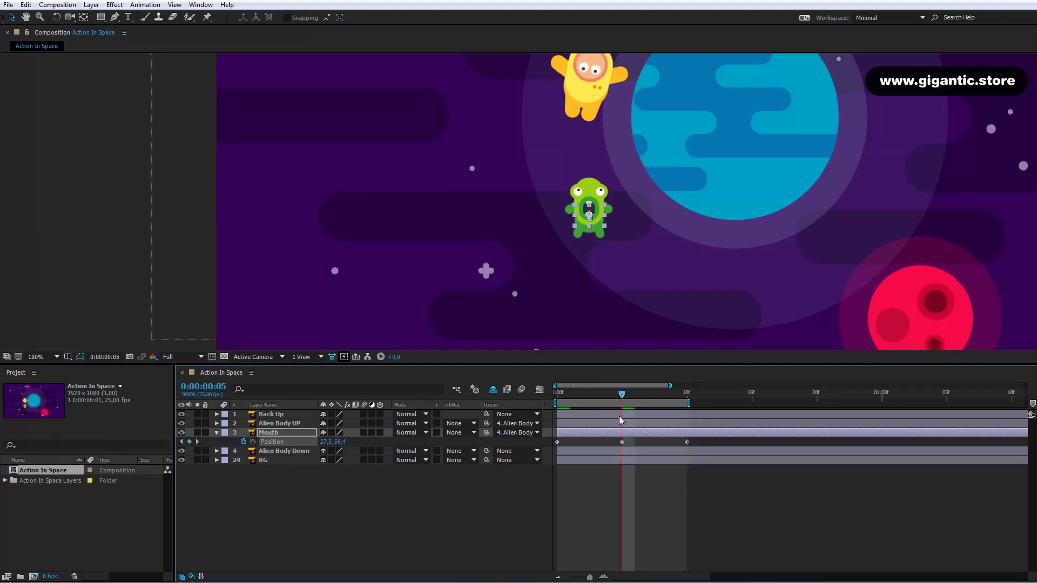
pyautogui.press('Up')
pyautogui.click(531, 517)
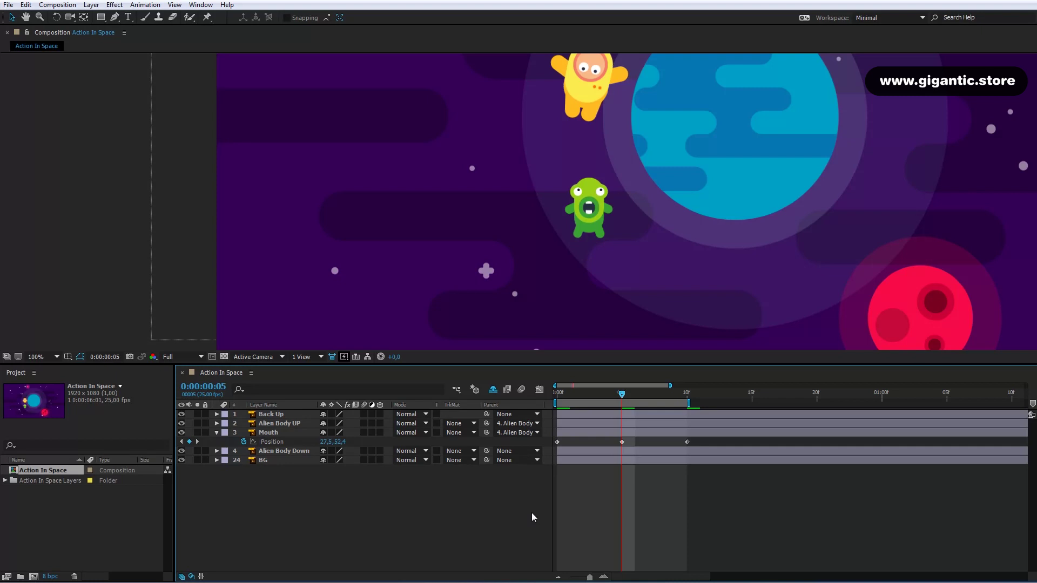
pyautogui.press('space')
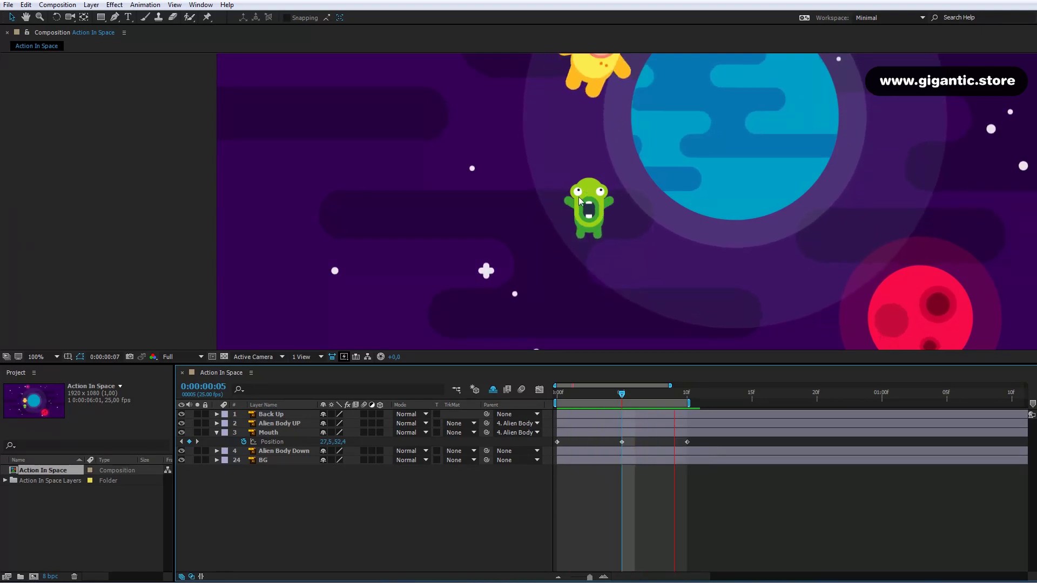
# - Add the expression loopOut("cycle"); to the Mouth layer's position
pyautogui.moveTo(622, 394); pyautogui.dragTo(547, 434)
pyautogui.click(557, 442)
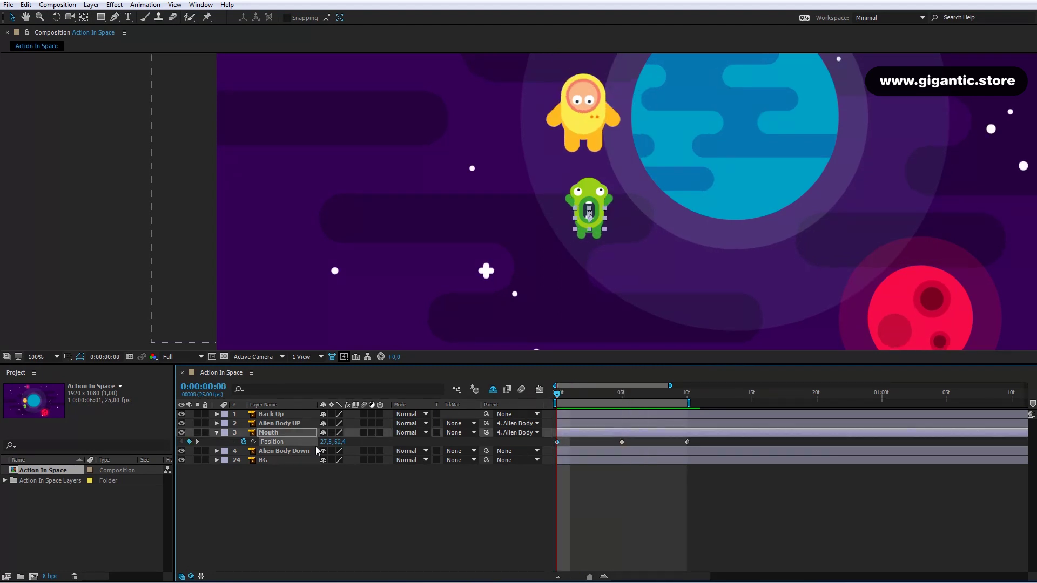
pyautogui.keyDown('alt'); pyautogui.click(244, 442); pyautogui.keyUp('alt')
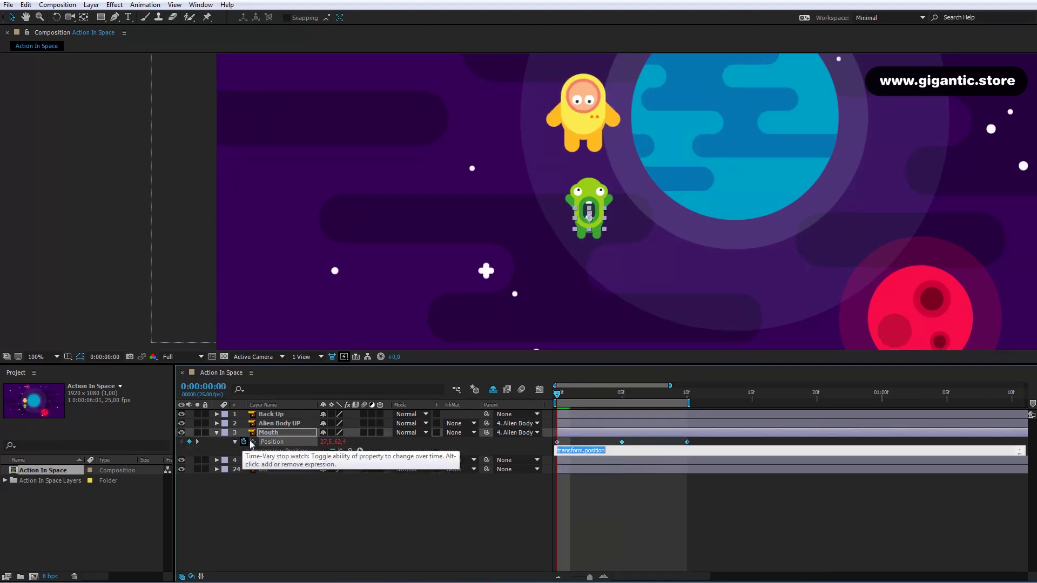
pyautogui.write('loopOut("cycle");')
pyautogui.click(497, 483)
# - Extend the work area to about frame 21, hide the Mouth layer as shy, and preview the looping alien animation
pyautogui.moveTo(684, 400); pyautogui.dragTo(830, 402)
pyautogui.click(323, 433)
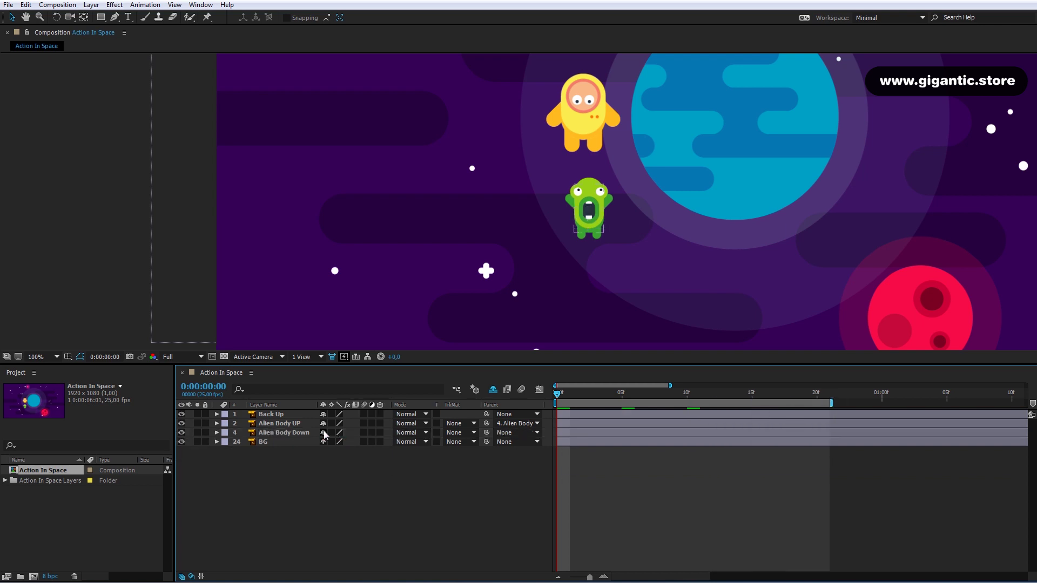
pyautogui.press('space')
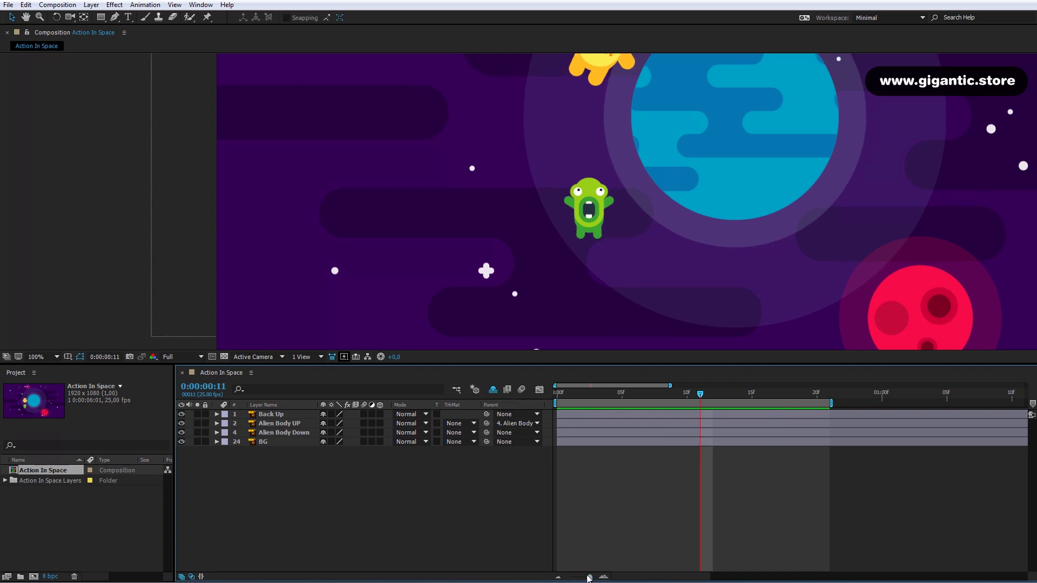
# - Extend the work area to the full six seconds and hide the Alien Body UP layer as shy
pyautogui.moveTo(588, 577); pyautogui.dragTo(570, 577)
pyautogui.click(286, 433)
pyautogui.click(289, 423)
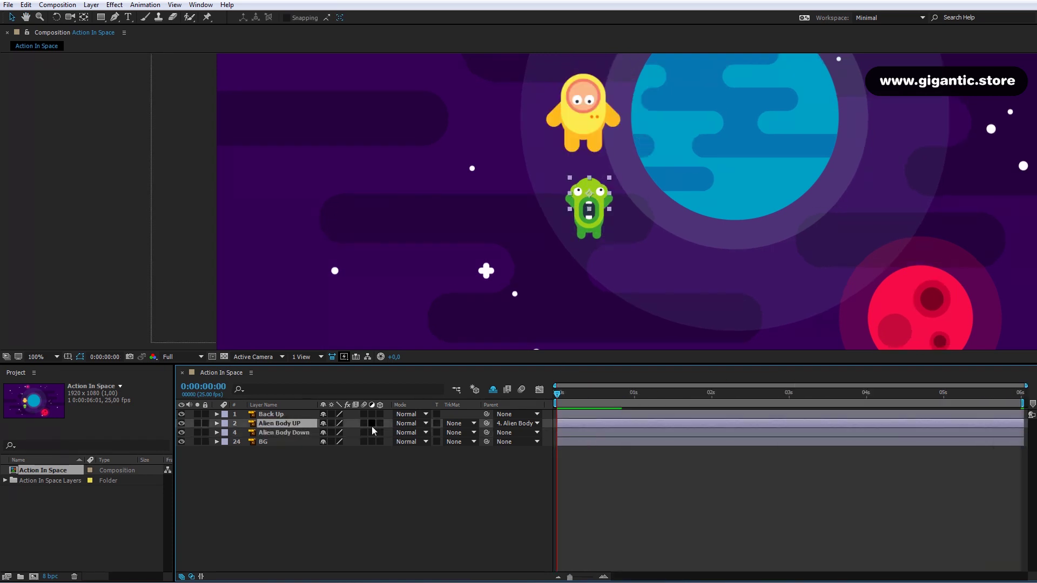
pyautogui.click(323, 423)
# - Move the Alien Body Down layer up over the astronaut and place its anchor point at the blue planet's centre
pyautogui.click(278, 428)
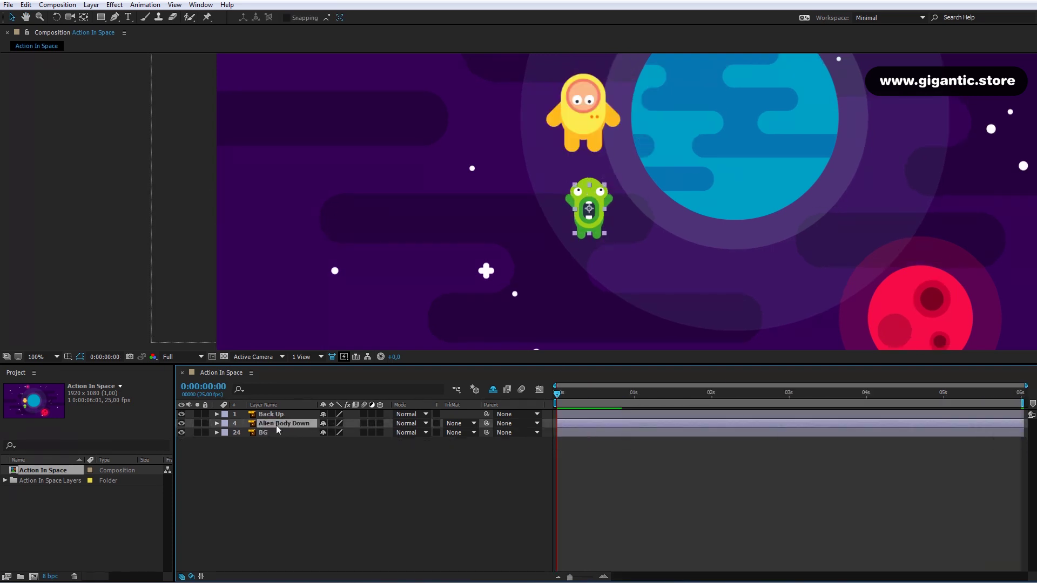
pyautogui.moveTo(594, 210); pyautogui.dragTo(593, 120)
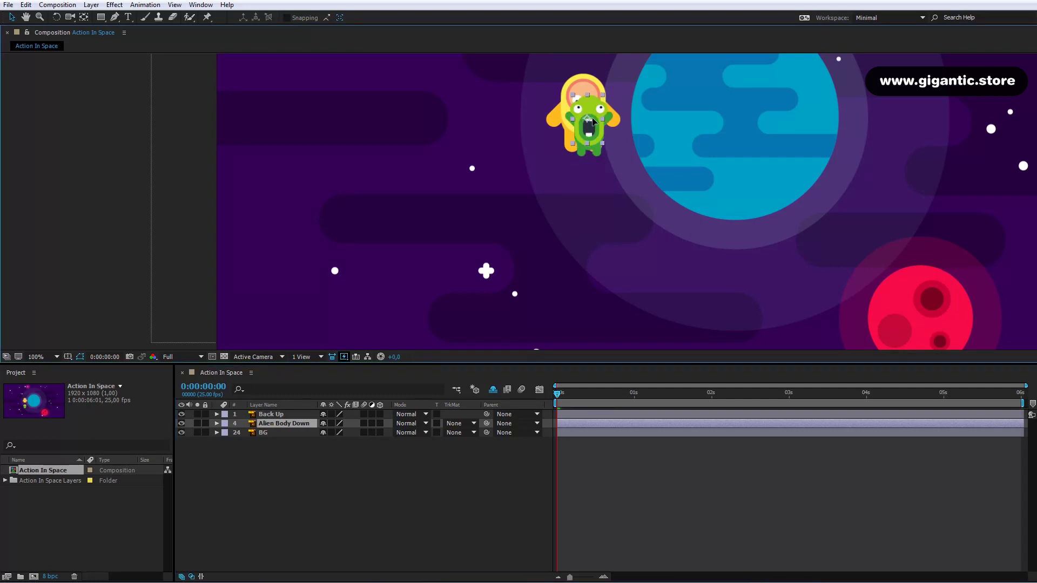
pyautogui.press('h')
pyautogui.moveTo(894, 220); pyautogui.dragTo(781, 324)
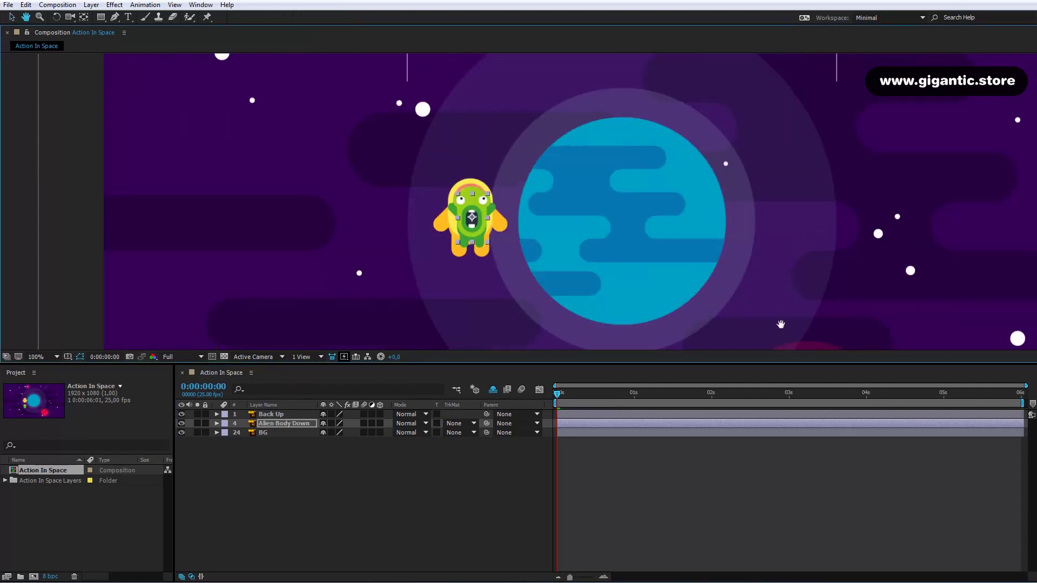
pyautogui.click(11, 16)
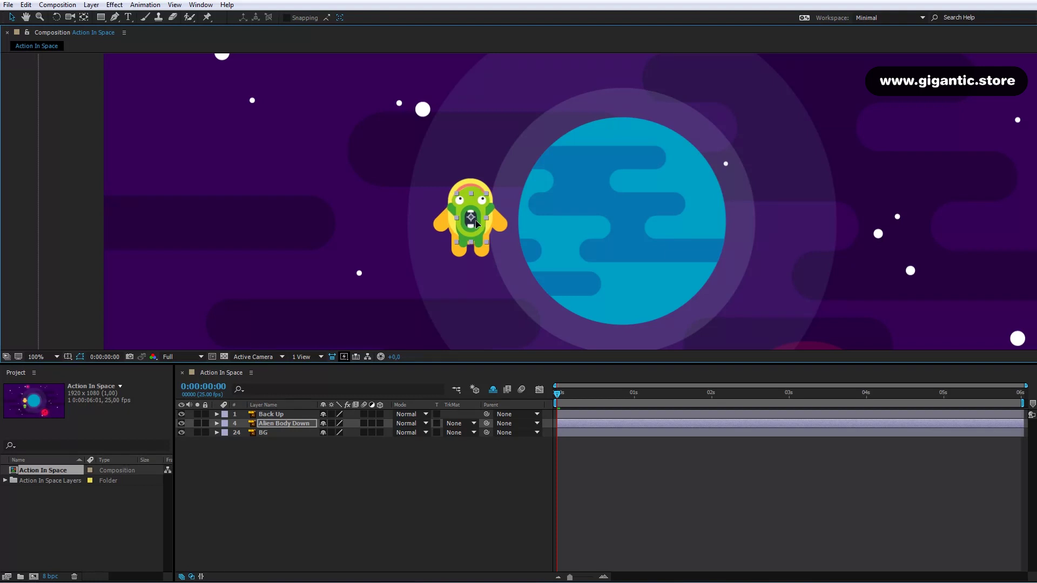
pyautogui.click(84, 17)
pyautogui.moveTo(471, 217); pyautogui.dragTo(626, 218)
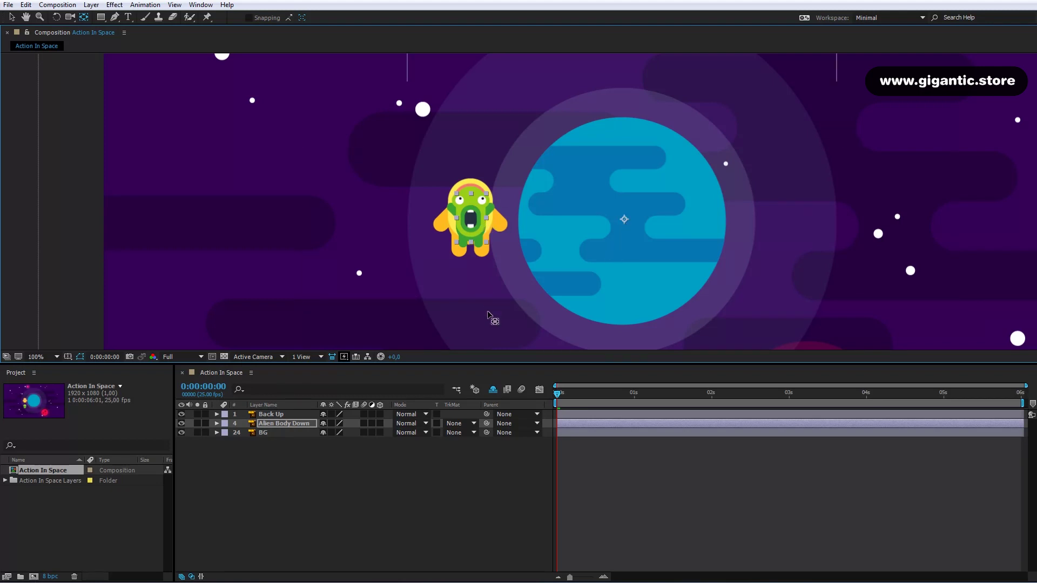
# - Rotate Alien Body Down to -45° around the planet and add a rotation keyframe at frame 0
pyautogui.hotkey('alt', 'shift', 'r')
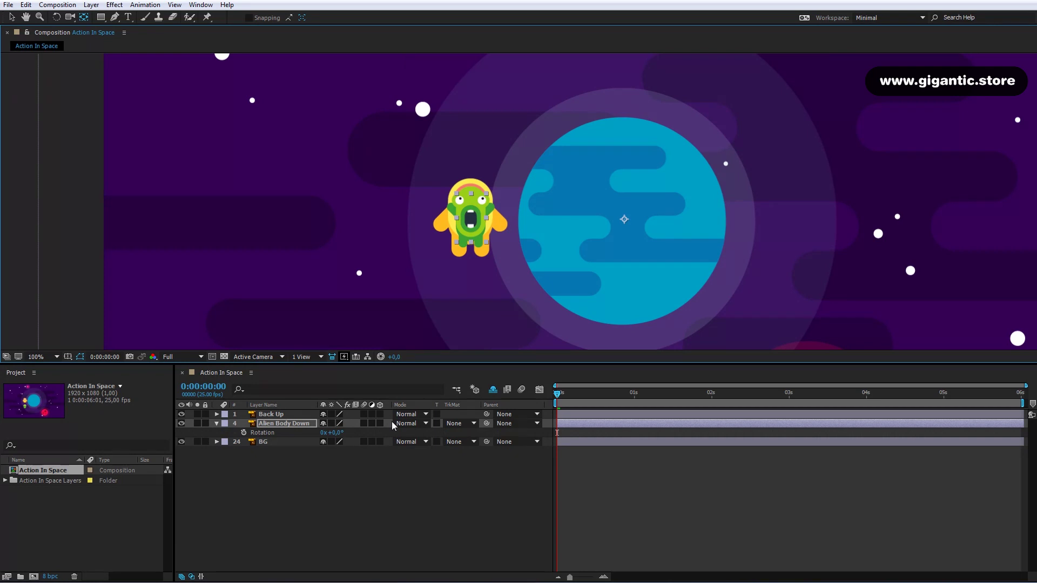
pyautogui.moveTo(335, 432); pyautogui.dragTo(313, 431)
pyautogui.press('h')
pyautogui.moveTo(761, 255); pyautogui.dragTo(759, 196)
# - Add one full revolution to Alien Body Down's rotation at 0:00:06:00, setting it to 0x+315°
pyautogui.click(1023, 394)
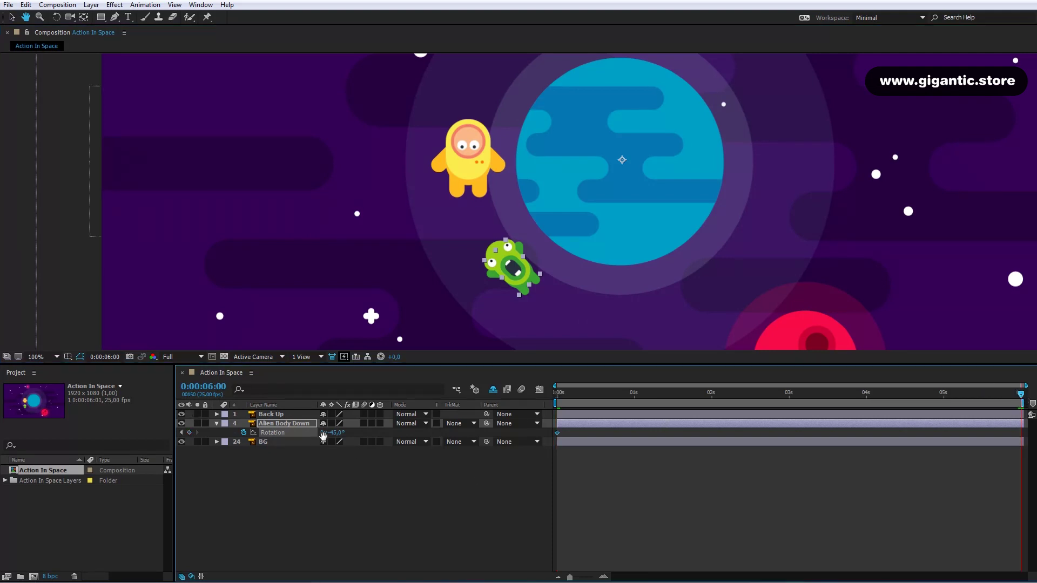
pyautogui.click(323, 433)
pyautogui.write('1')
pyautogui.press('Return')
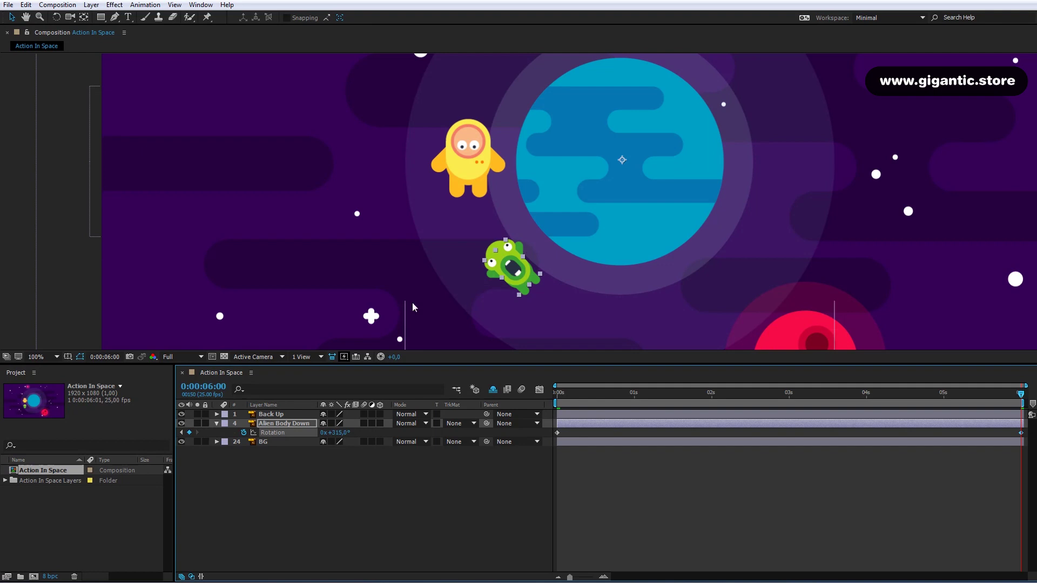
# - View the whole composition at 50% and preview the alien orbiting the blue planet
pyautogui.click(54, 357)
pyautogui.click(58, 480)
pyautogui.press('space')
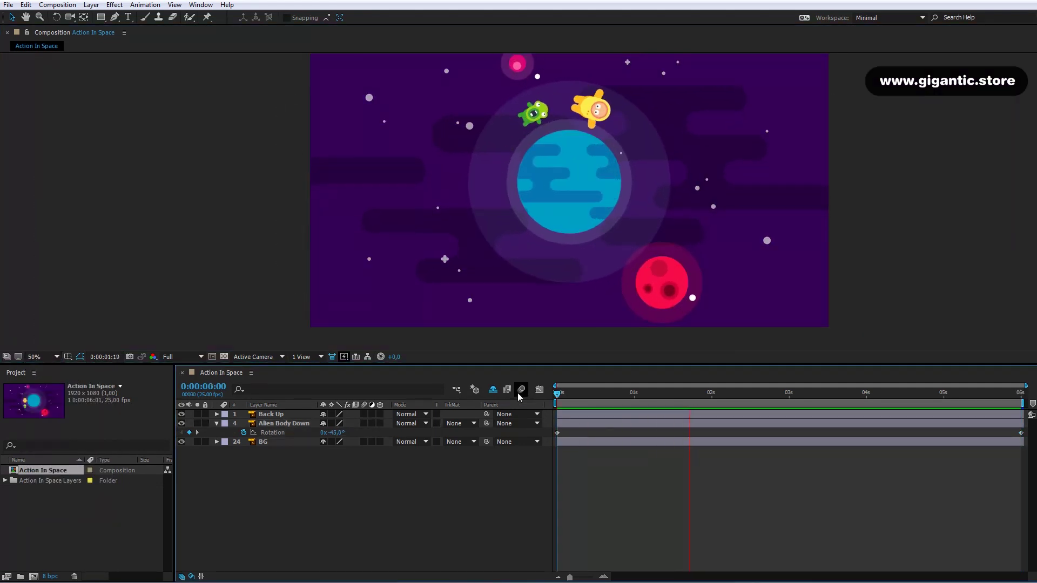